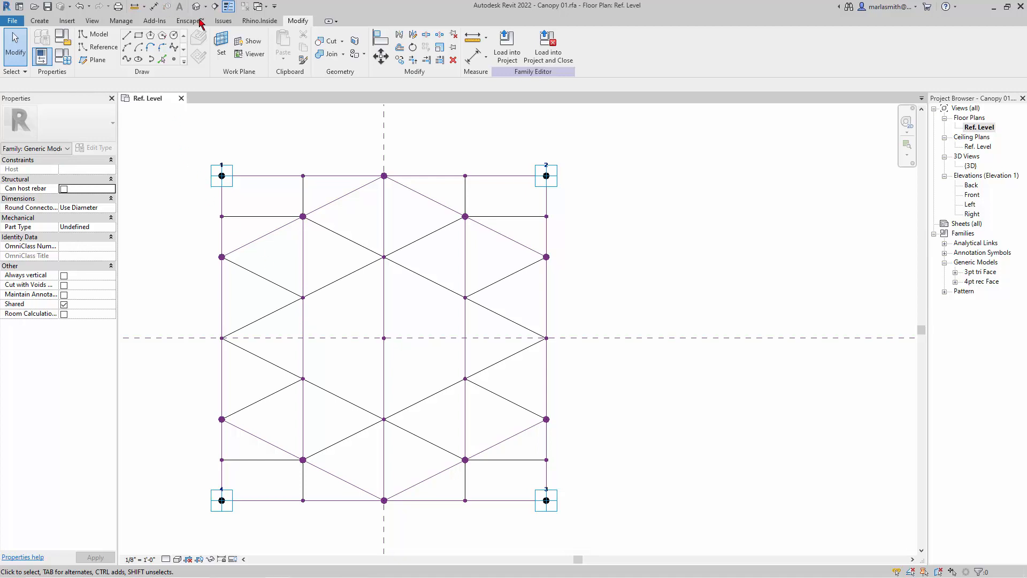
Create a new family from the English-Imperial template Generic Model Adaptive.rft.
click(12, 20)
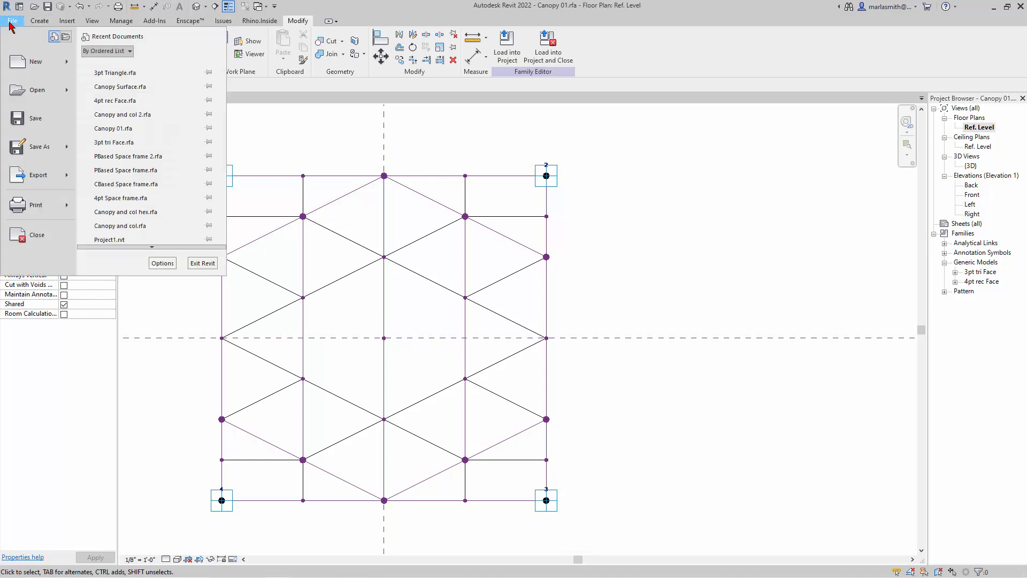
mouse_move(32, 64)
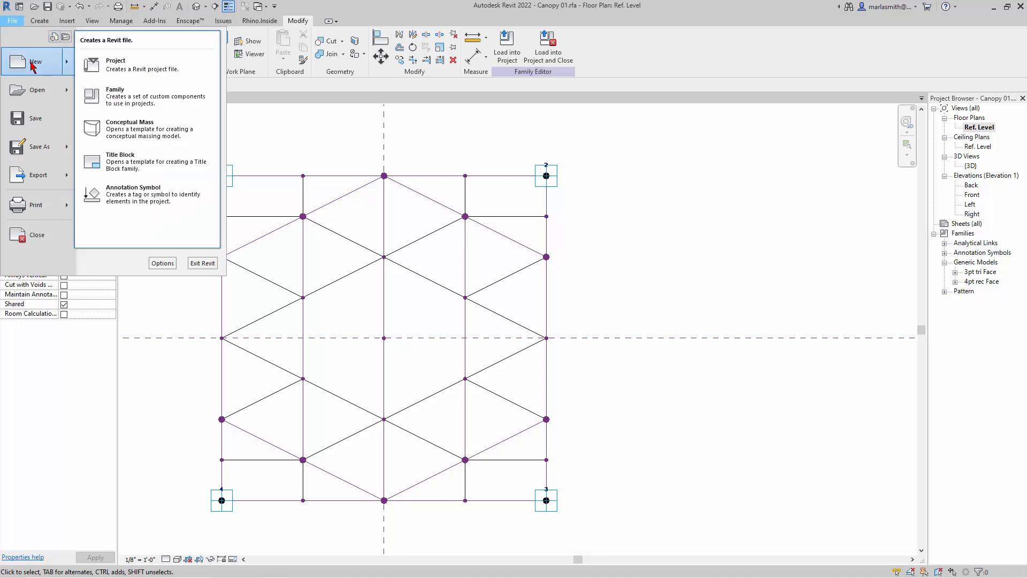
click(150, 103)
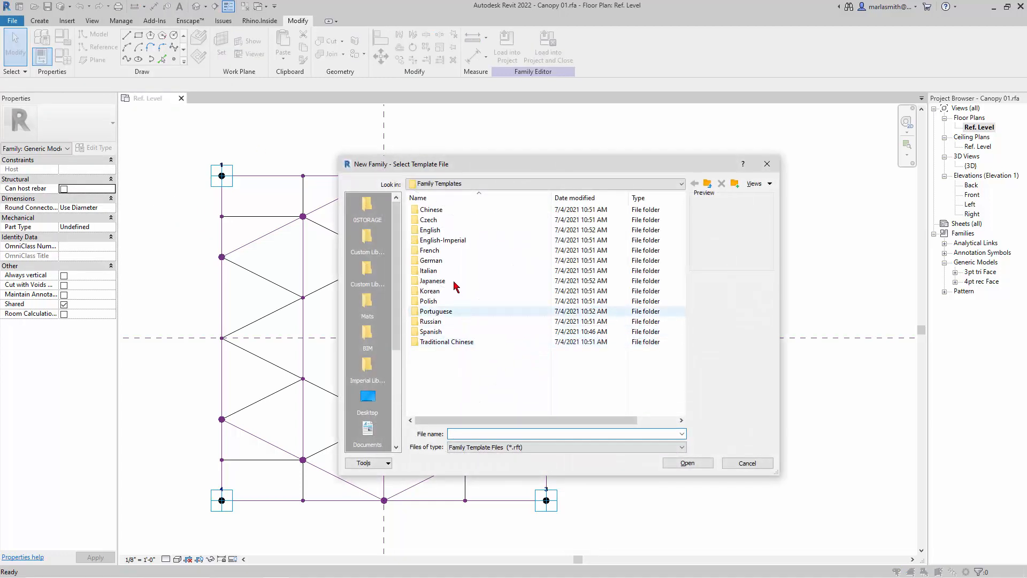
double_click(442, 242)
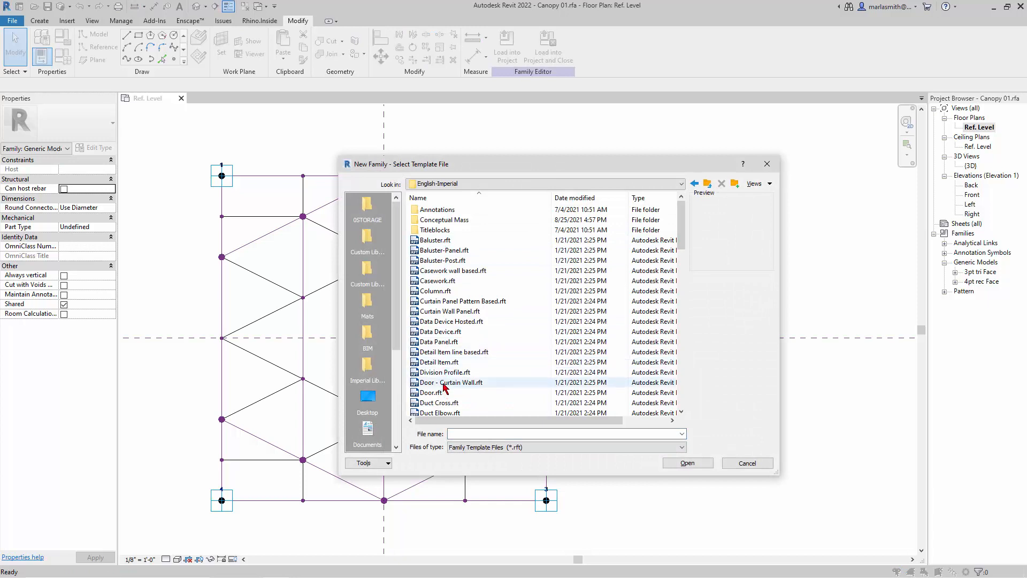
scroll(441, 375, down, 4)
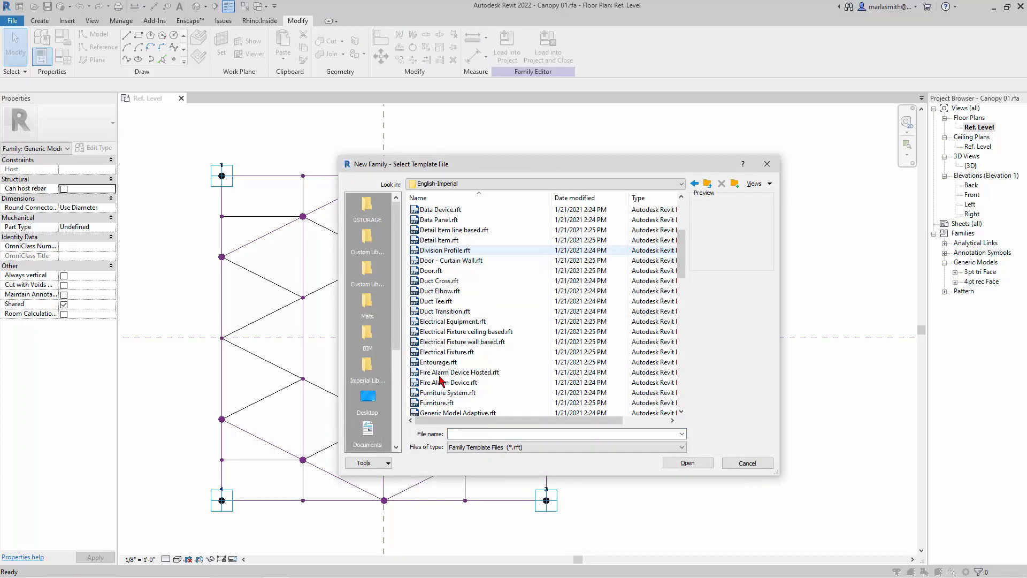
scroll(444, 375, down, 3)
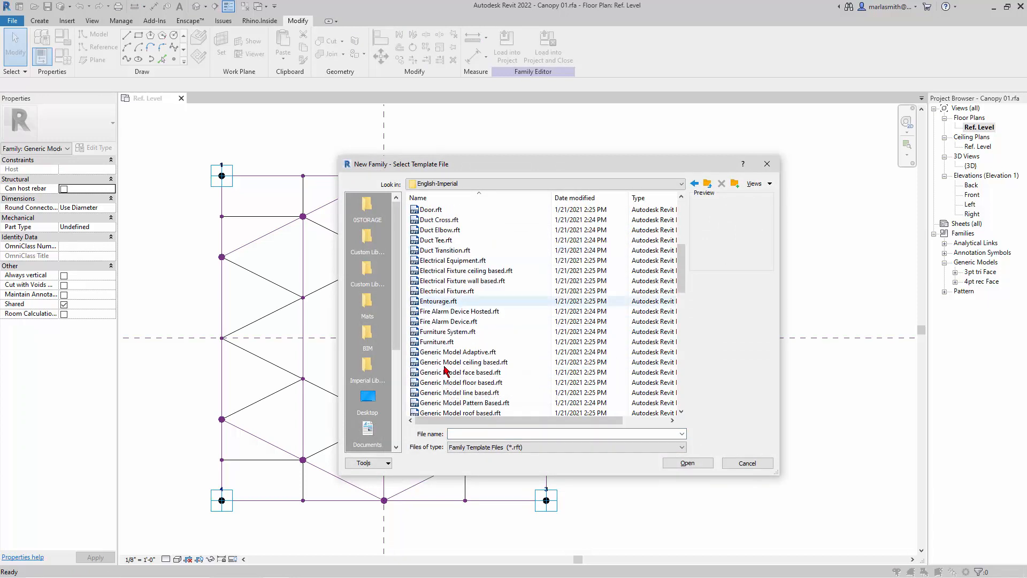
click(469, 322)
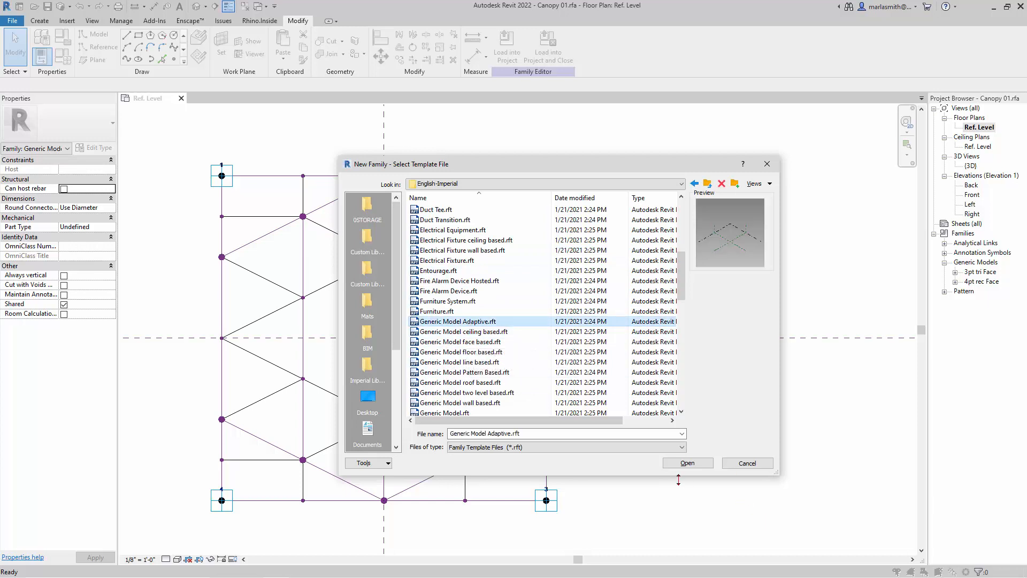
click(697, 464)
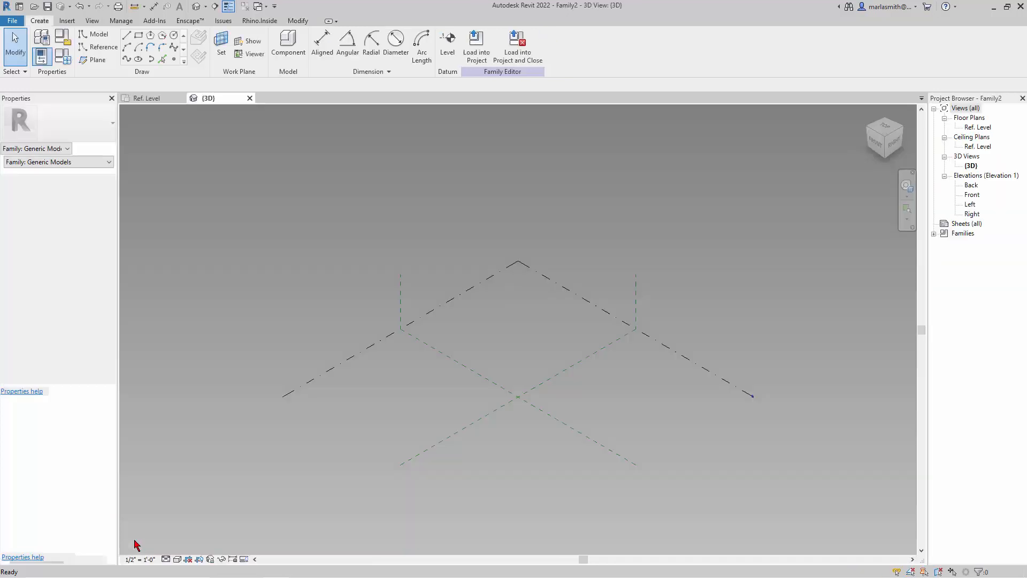
Set the 3D view's background from gradient to None in the Graphic Display Options.
click(177, 559)
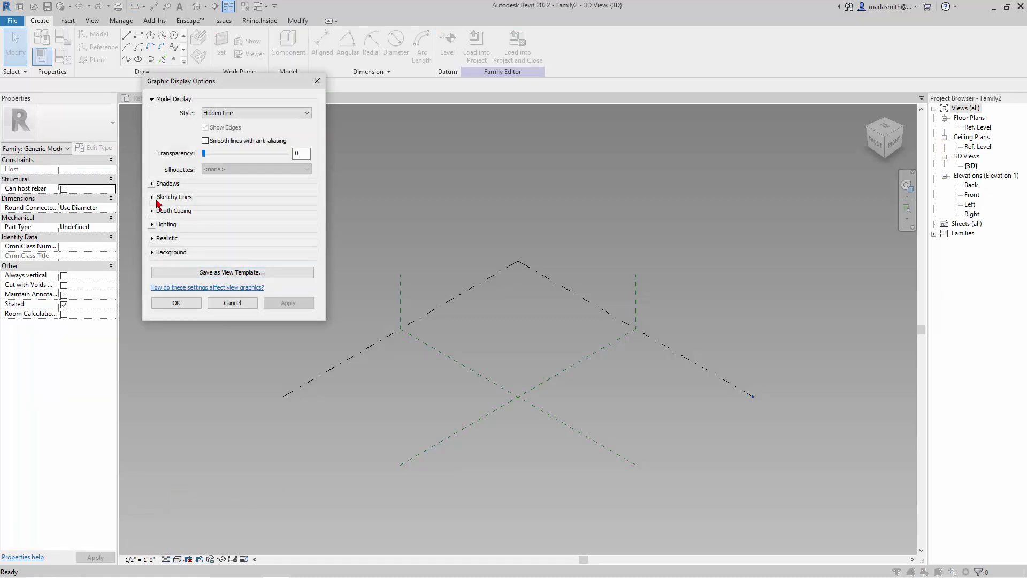
click(152, 252)
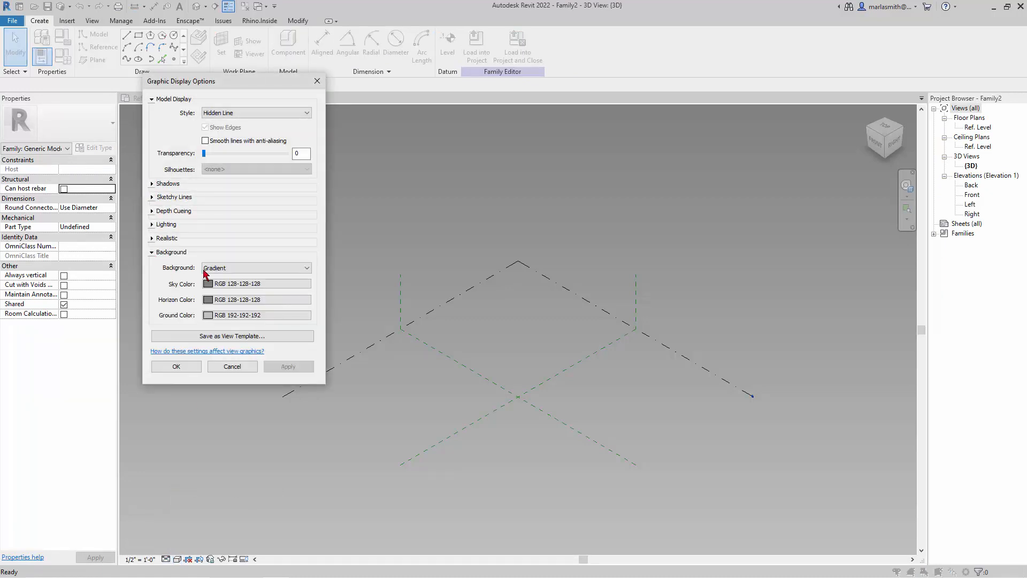
click(207, 270)
click(224, 275)
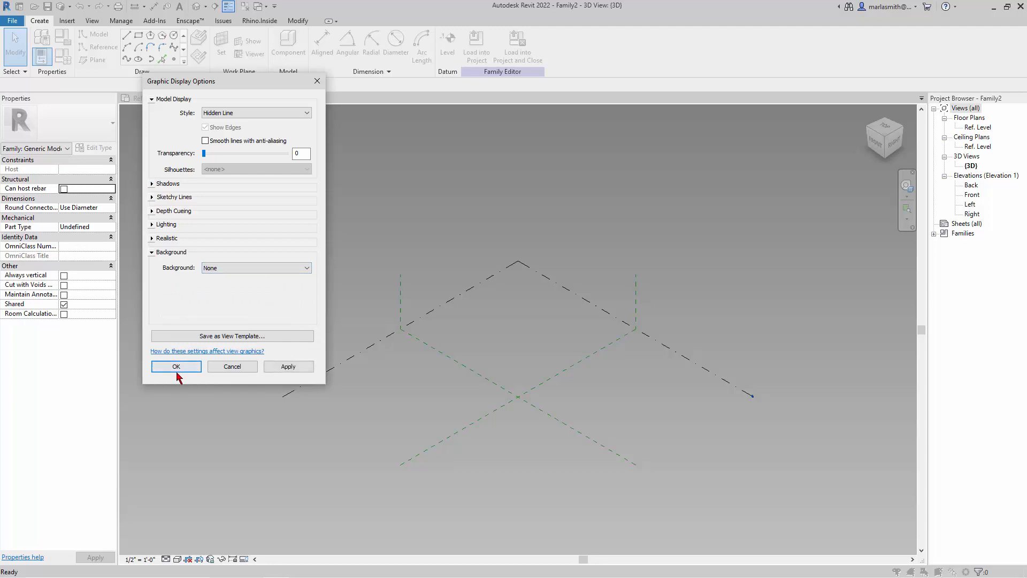
click(177, 366)
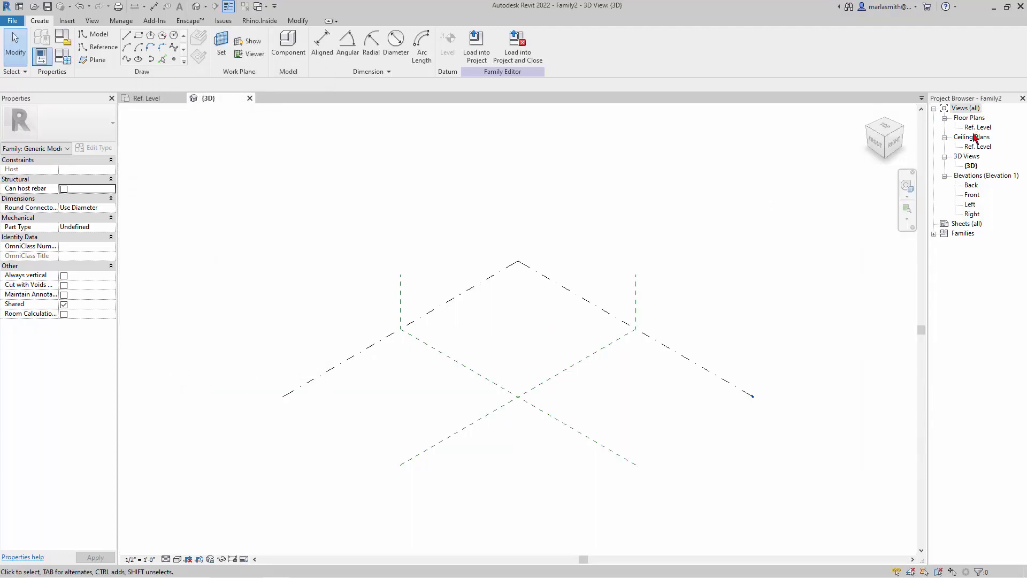
In the Ref. Level floor plan, place four reference points clockwise from the upper-left quadrant, one in each quadrant around the reference planes' intersection.
double_click(978, 128)
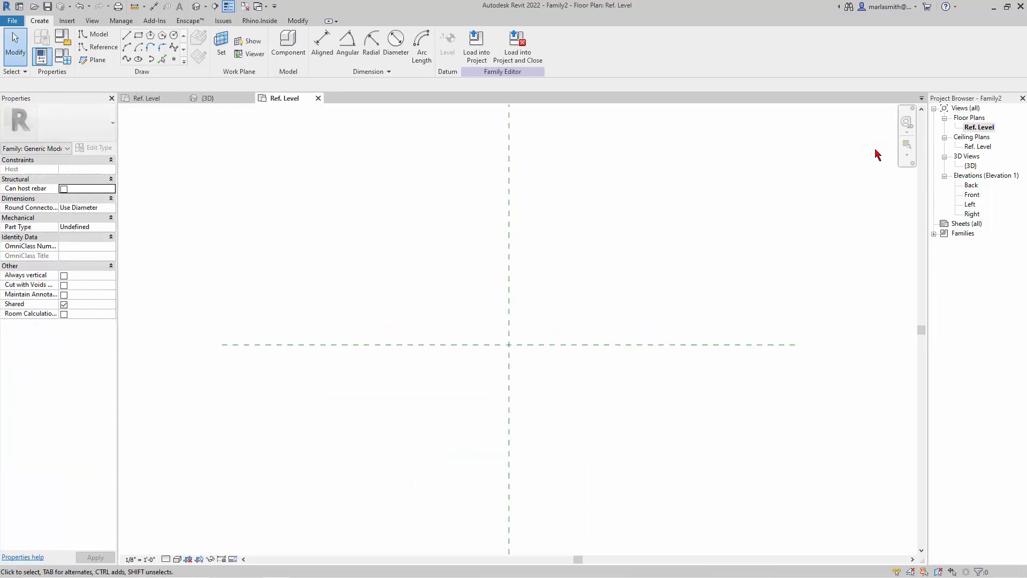
scroll(556, 324, up, 2)
click(173, 59)
click(367, 284)
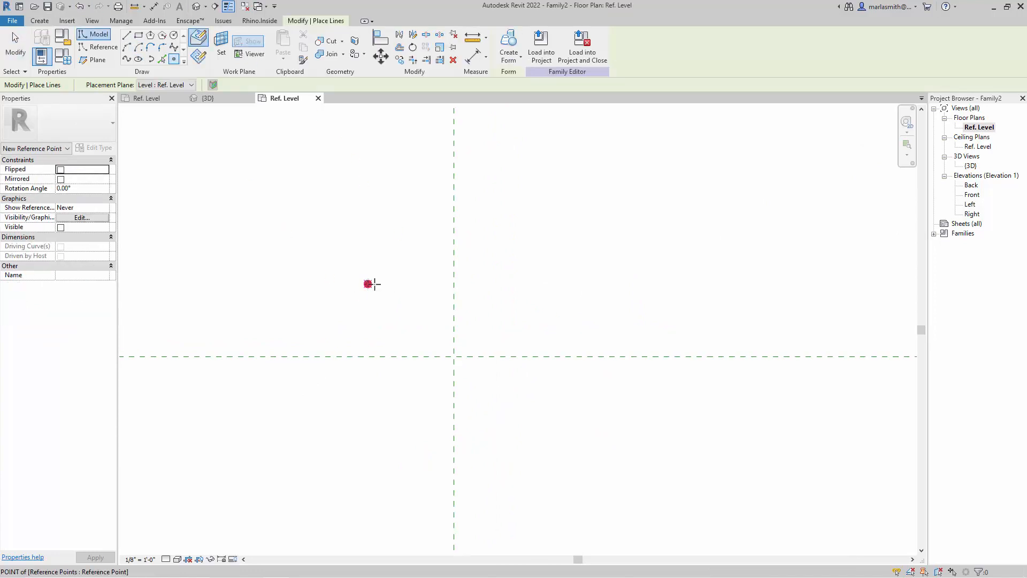
click(546, 444)
click(366, 444)
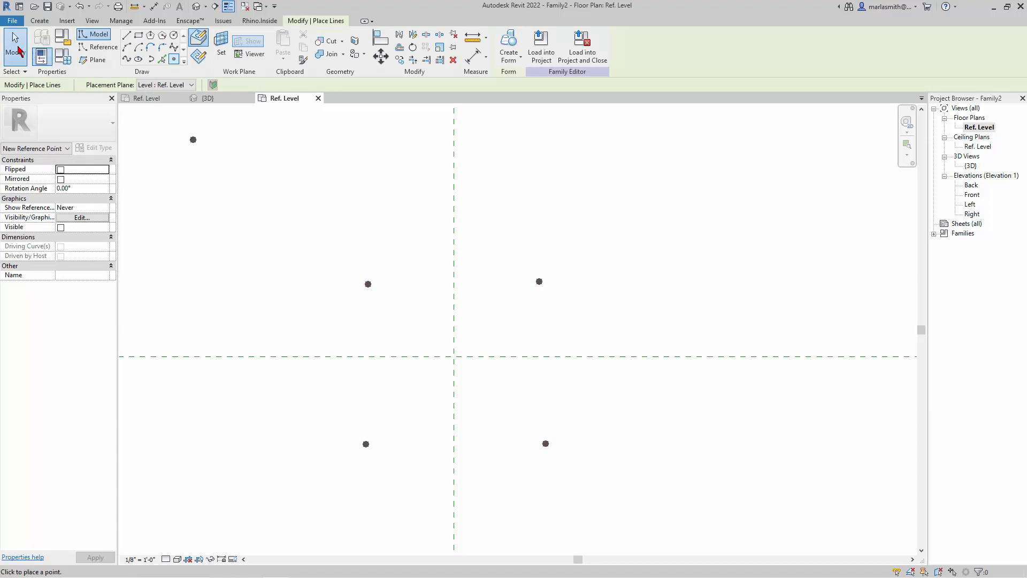
key(Escape)
key(Escape)
Make all four reference points adaptive.
drag(297, 206, 638, 473)
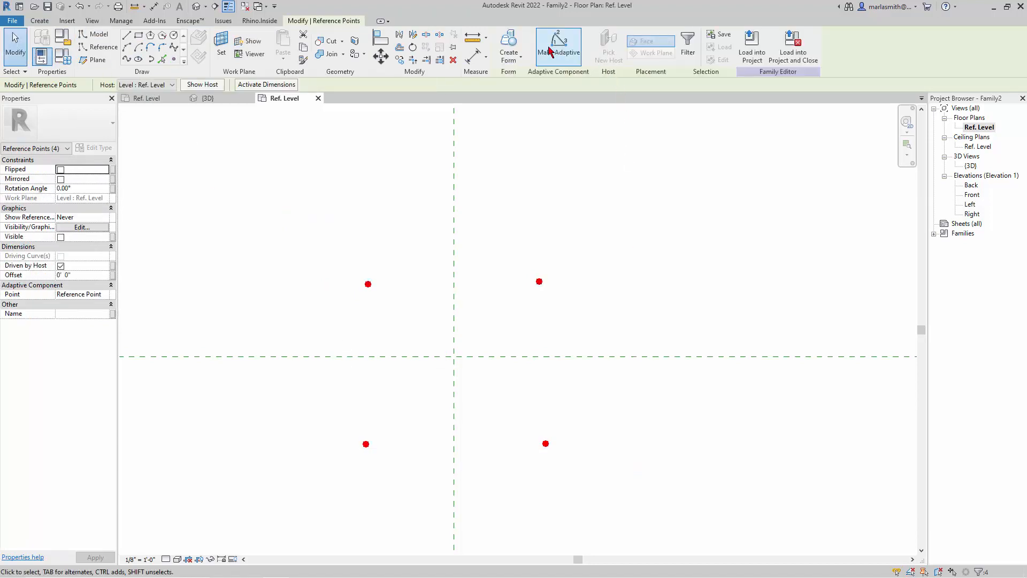
click(550, 52)
click(524, 197)
Position adaptive point 1 at 4' from both the vertical and the horizontal reference plane.
click(380, 288)
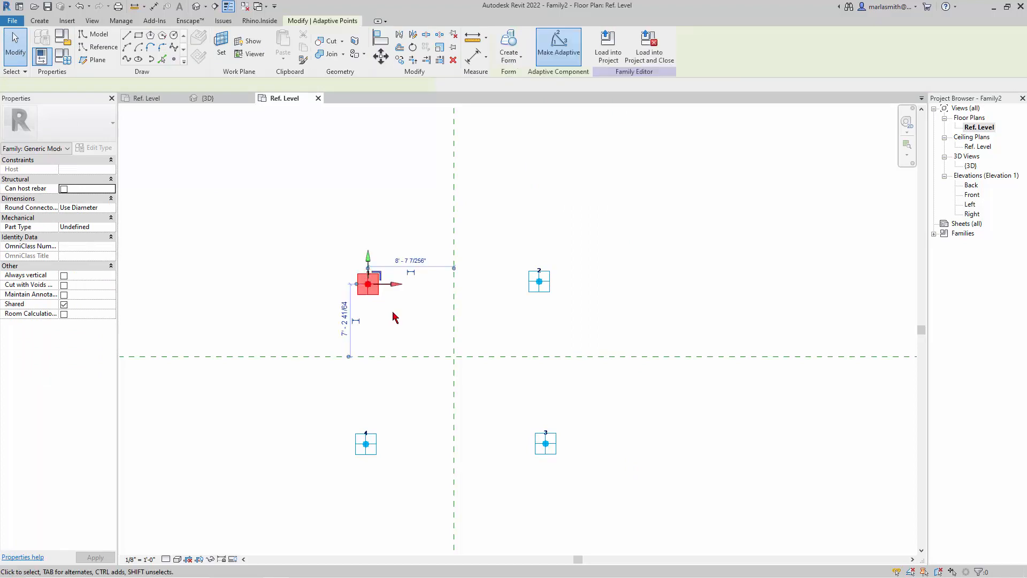
click(412, 261)
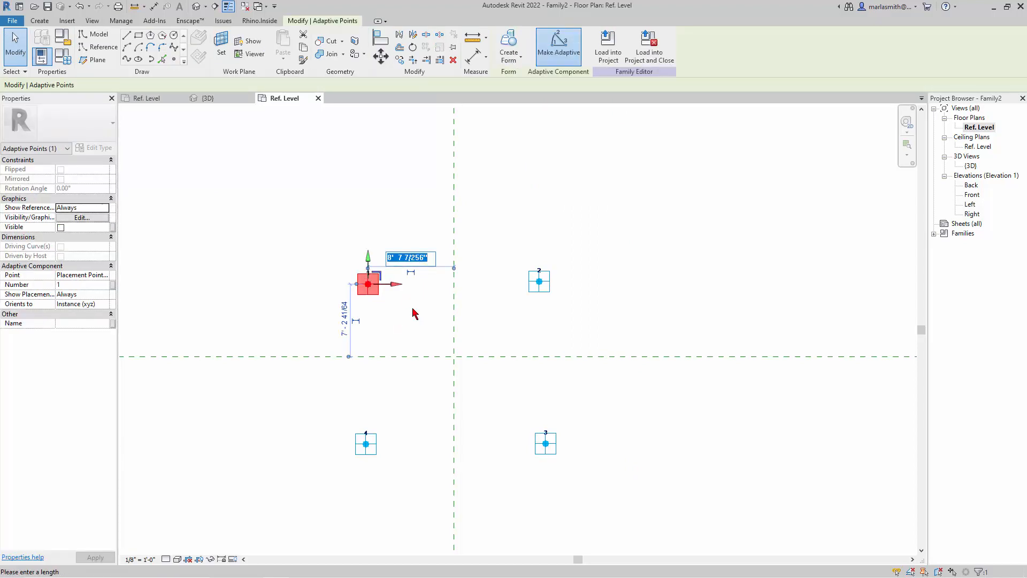
text(4)
key(Return)
click(347, 324)
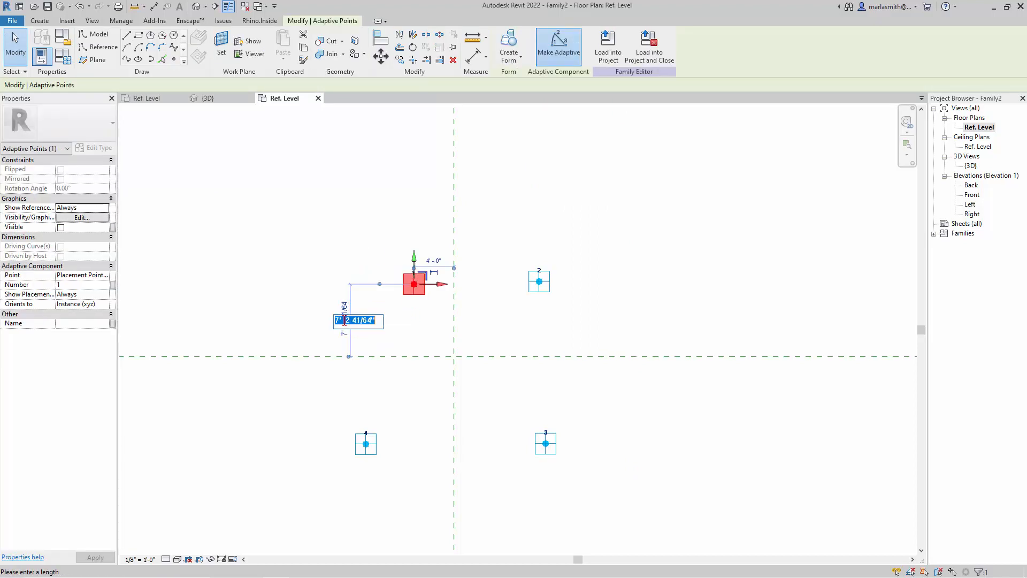
text(4)
key(Return)
Position adaptive point 2 at 4' from both the vertical and the horizontal reference plane.
click(540, 282)
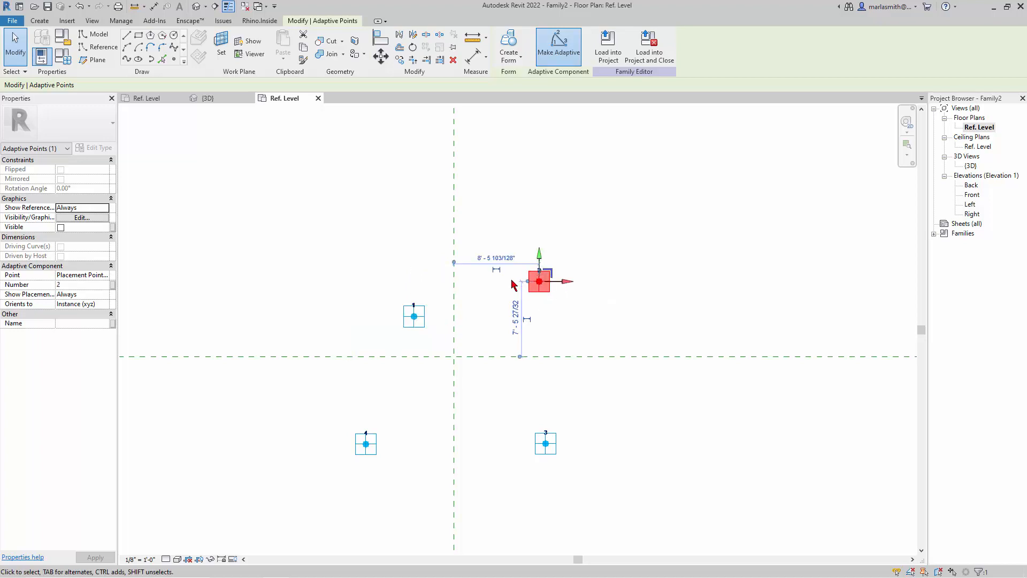
click(496, 258)
text(4)
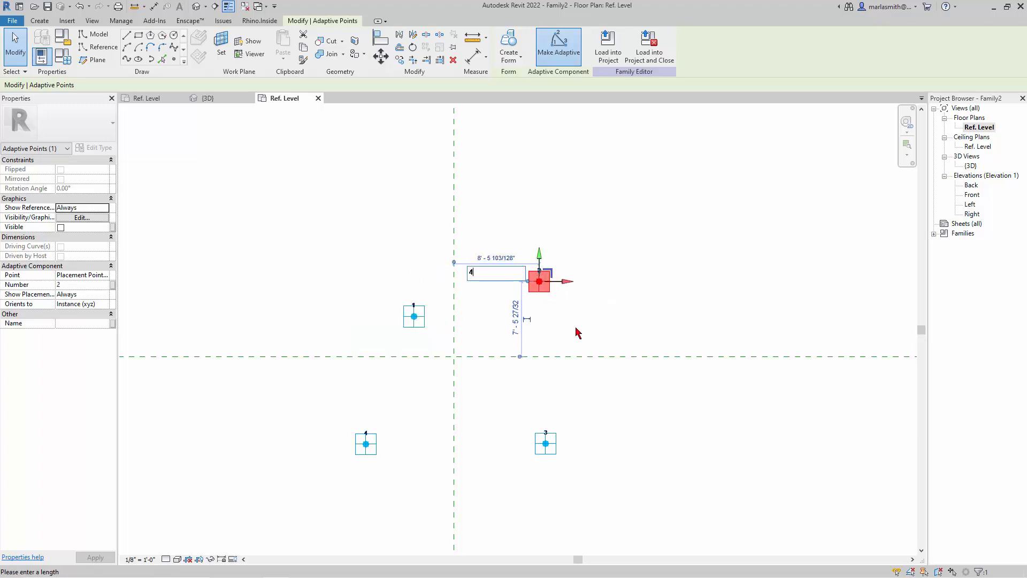
key(Return)
click(517, 327)
text(4)
key(Return)
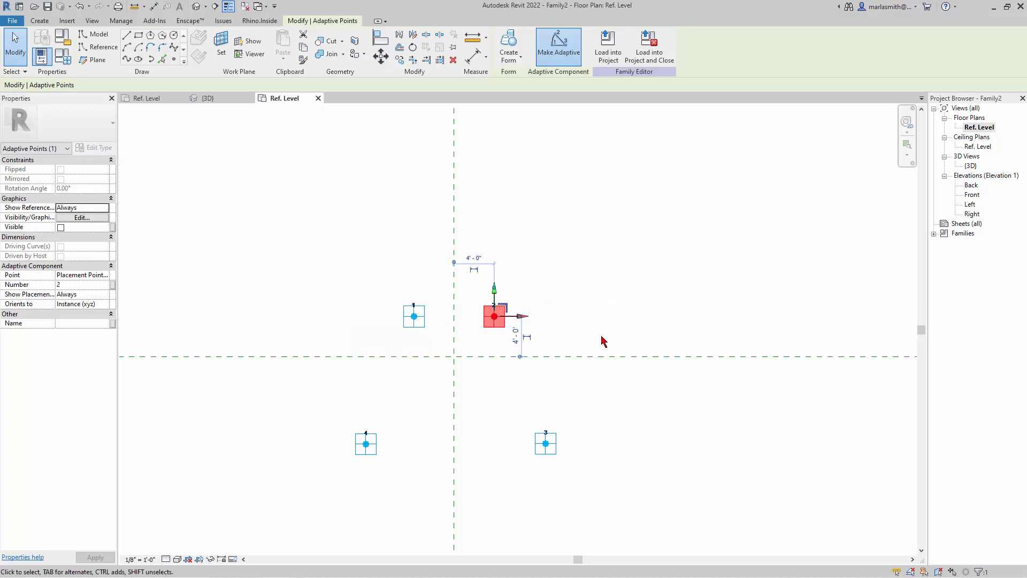
Position adaptive point 3 at 4' from both the horizontal and the vertical reference plane.
click(553, 441)
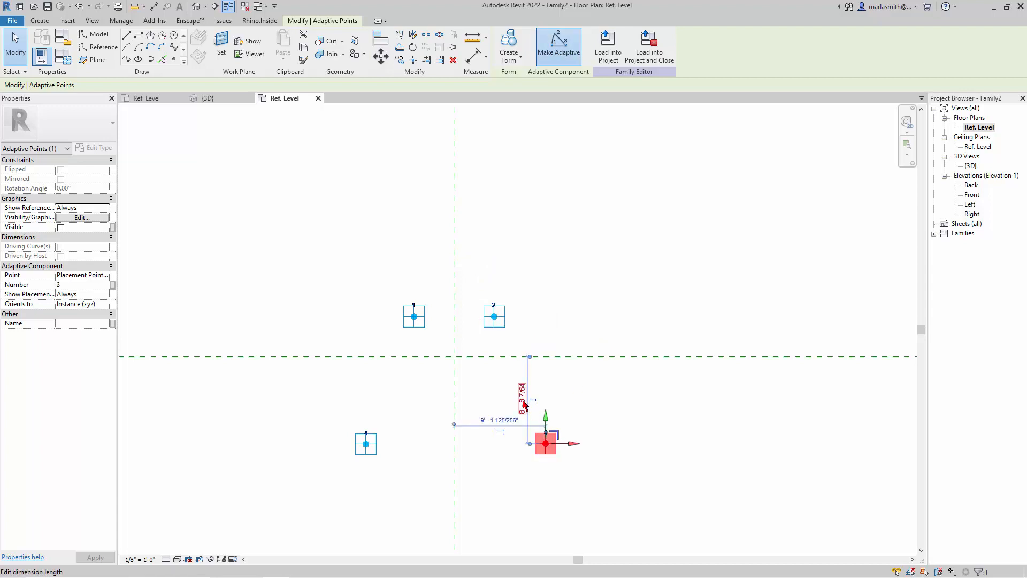
click(523, 404)
text(4)
key(Return)
click(500, 420)
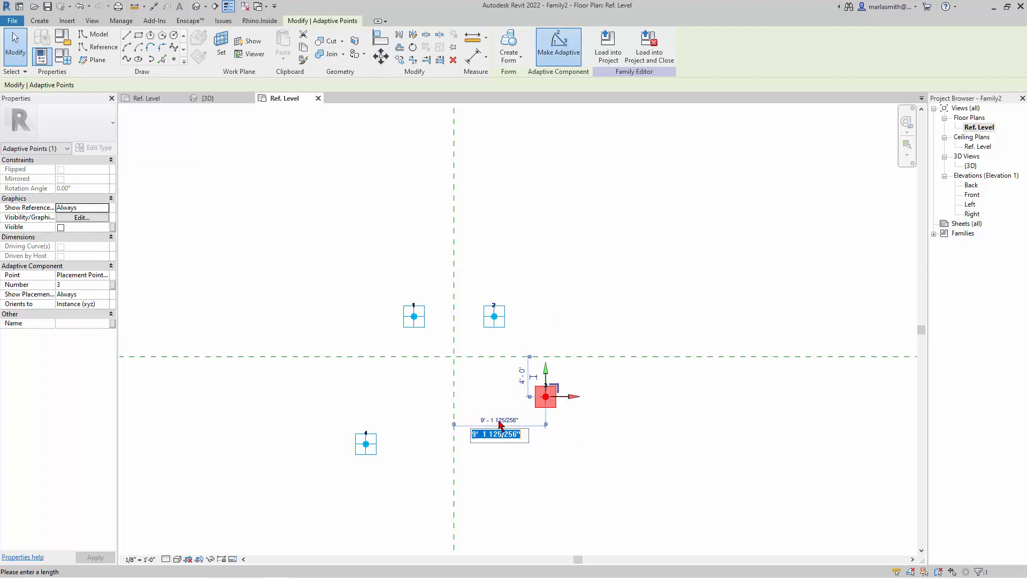
text(4)
key(Return)
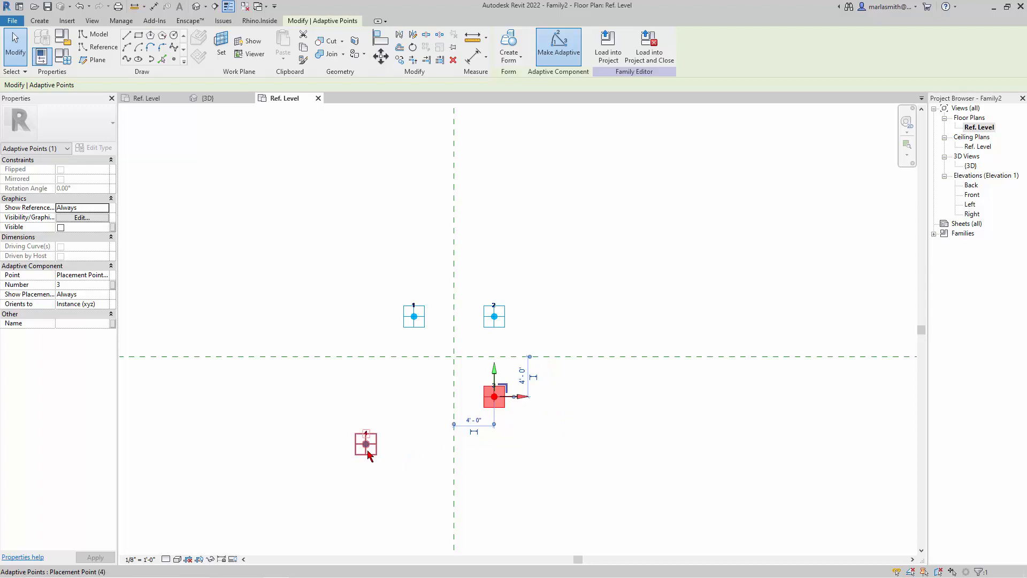
Position adaptive point 4 at 4' from both reference planes and clear the selection.
click(374, 435)
click(410, 421)
text(4)
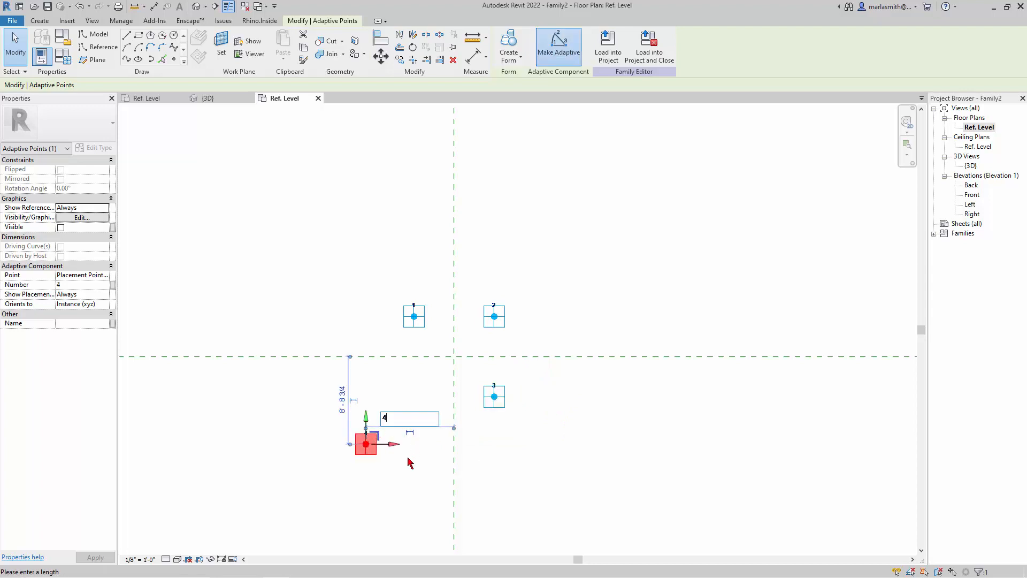
key(Return)
click(343, 397)
text(4)
key(Return)
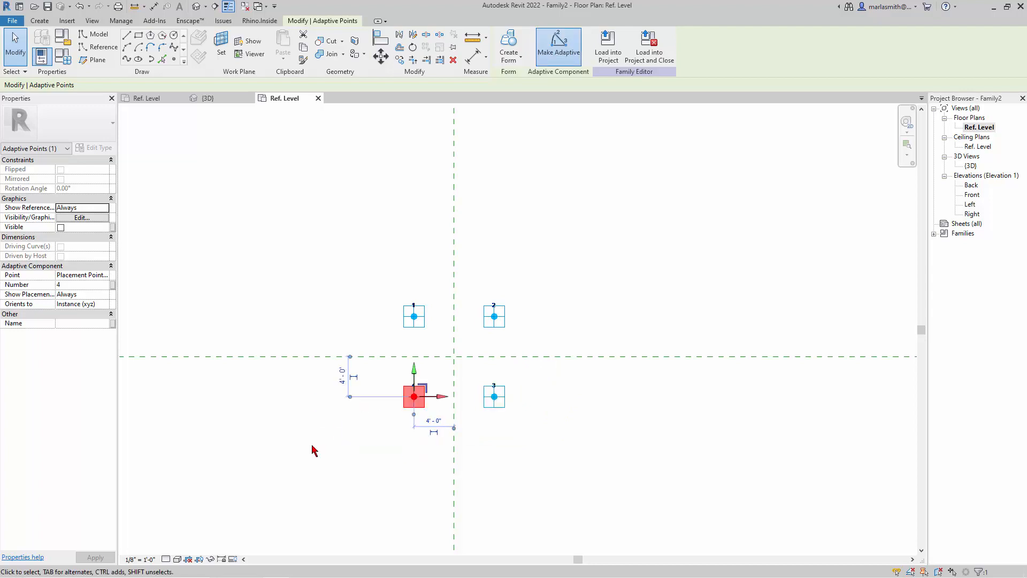
key(Escape)
Close the new family's 3D view, keeping its Ref. Level floor plan open.
scroll(466, 364, up, 5)
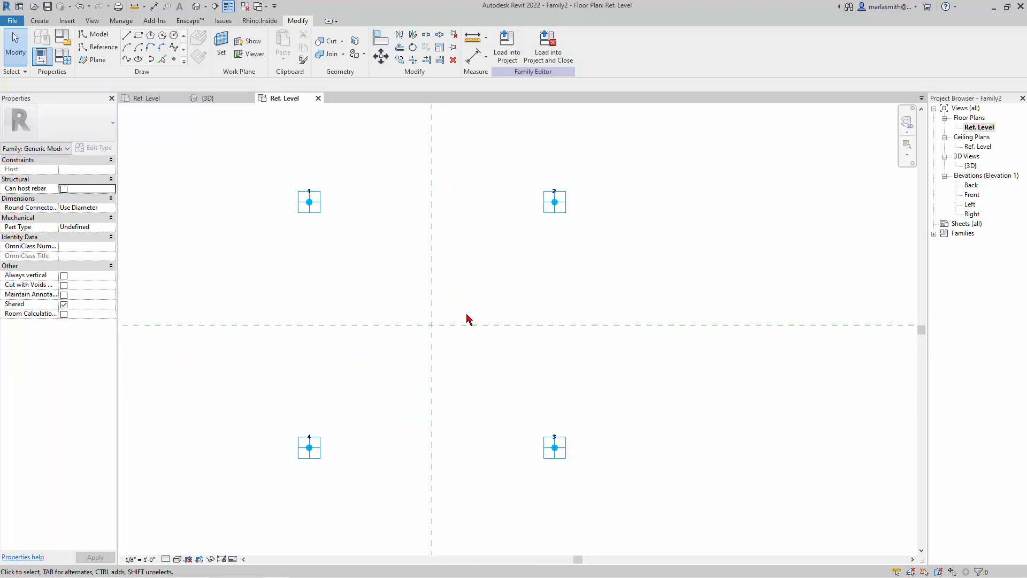
click(250, 98)
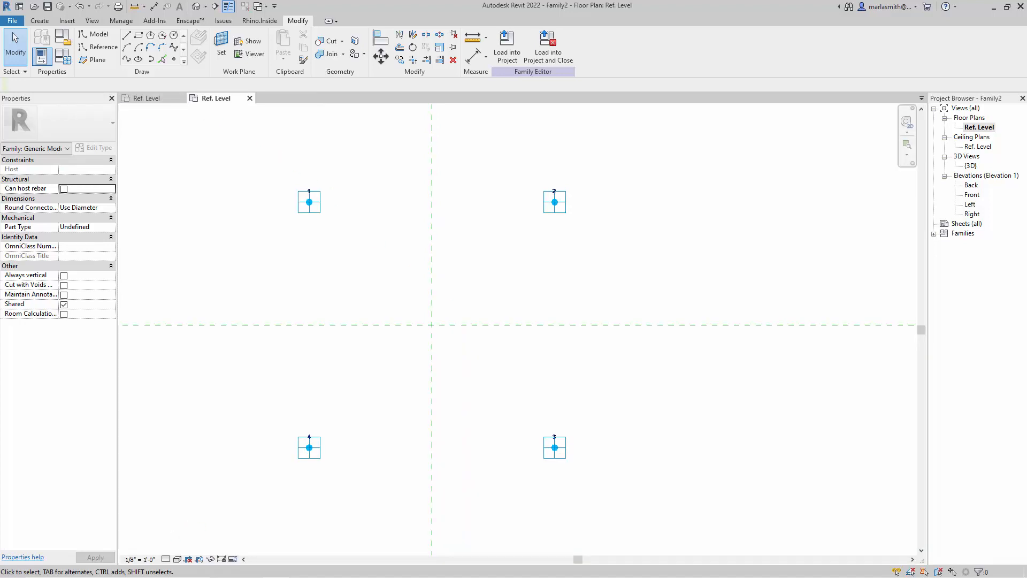
Switch to AutoCAD Architecture to examine the dimensioned hexagon pattern in pattern.dwg, and return to the Revit family.
key(alt+Tab)
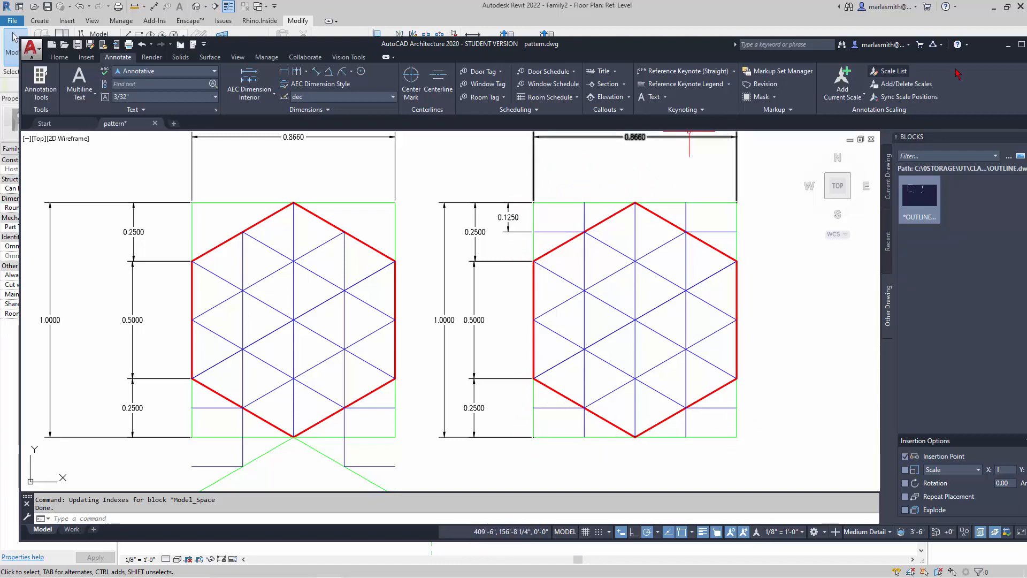
click(995, 7)
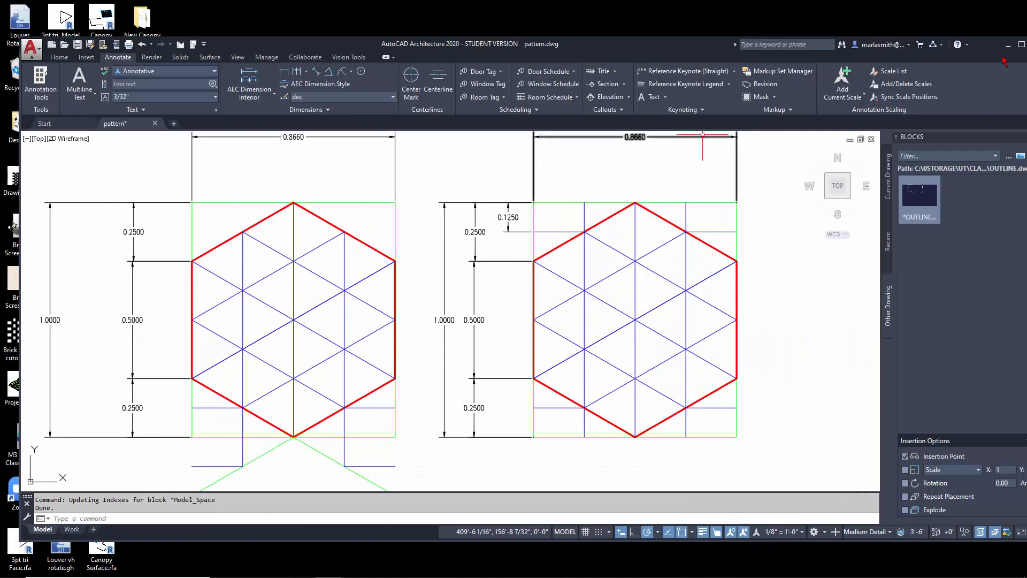
click(1019, 46)
click(993, 7)
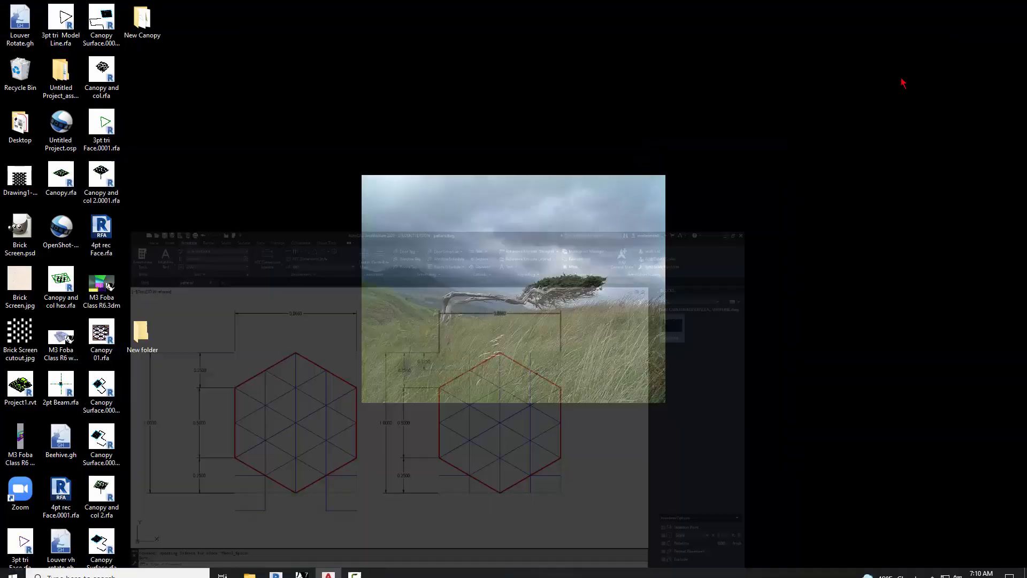
click(276, 574)
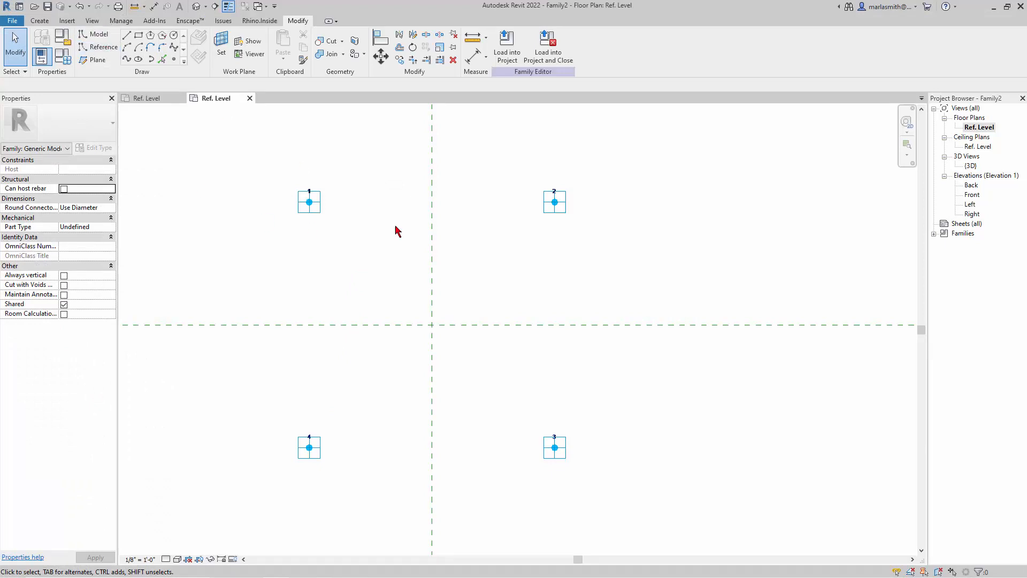
Draw two horizontal reference lines, one from adaptive point 1 to 2 and one from point 4 to 3.
click(102, 47)
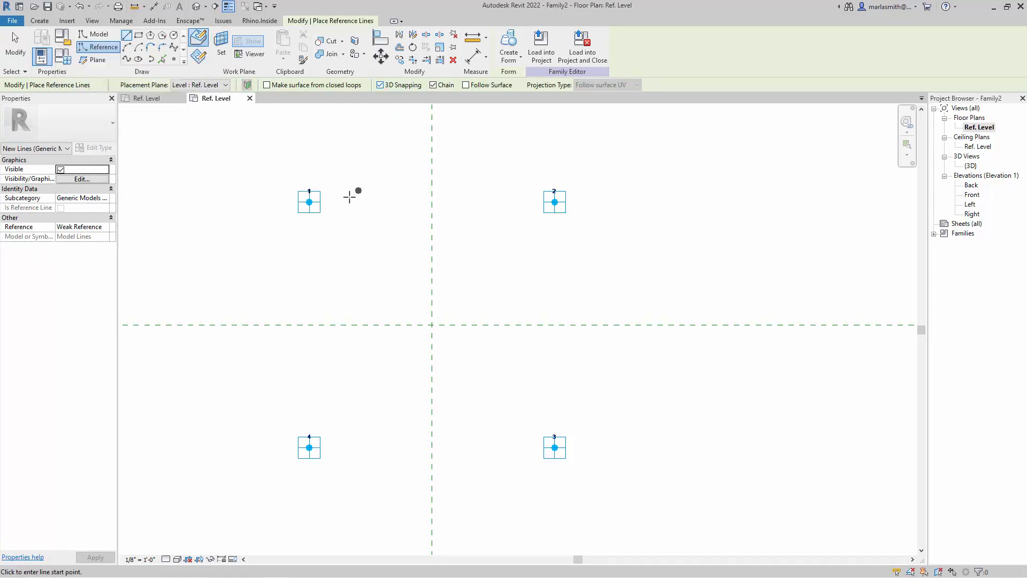
click(309, 202)
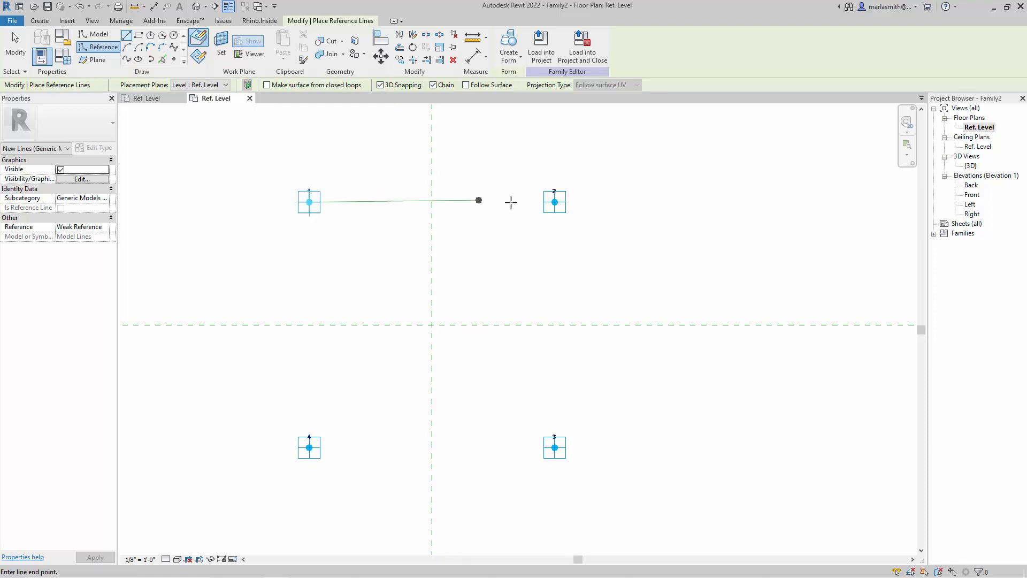
click(555, 202)
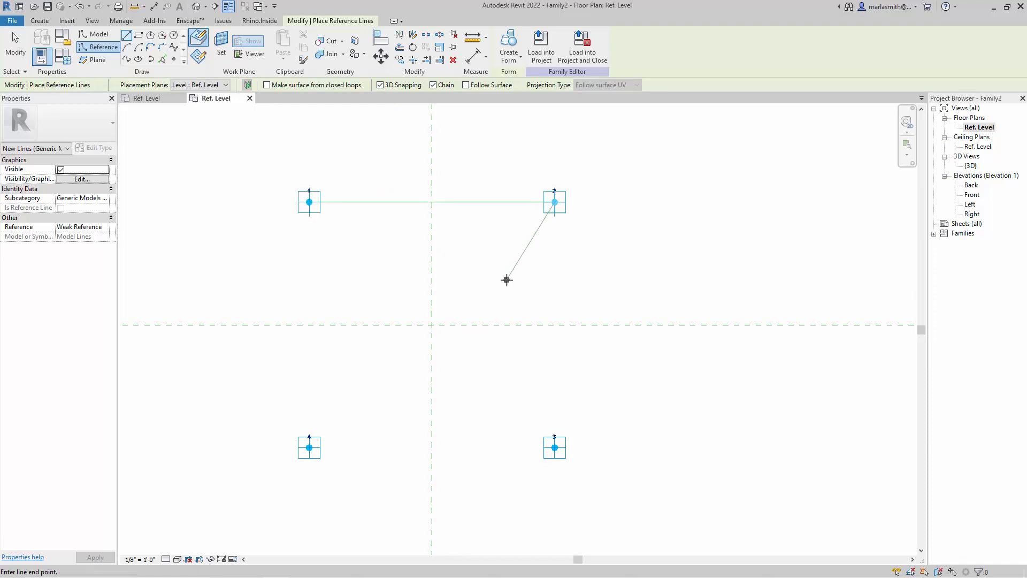
key(Escape)
click(309, 447)
click(555, 447)
key(Escape)
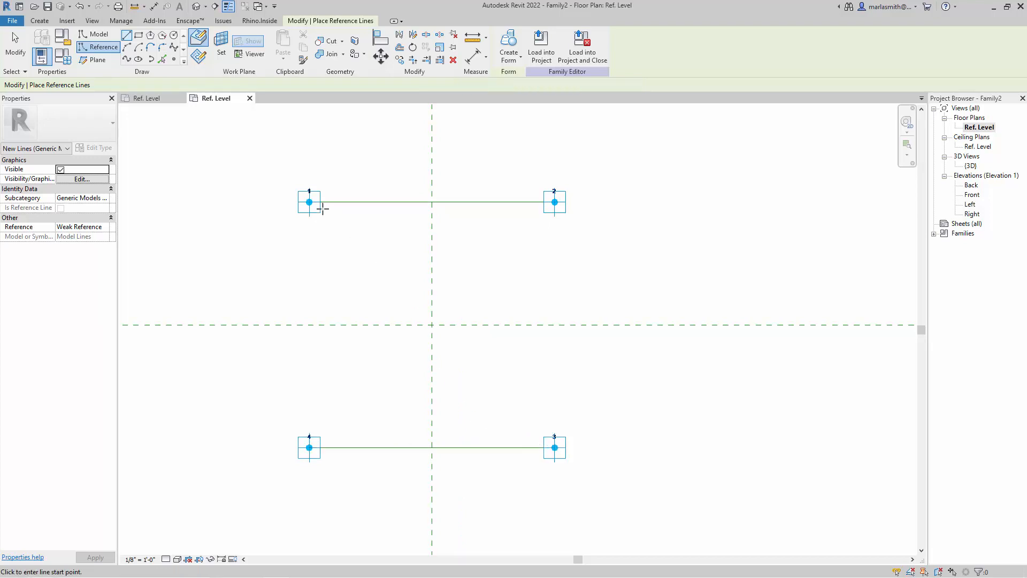
Draw two vertical reference lines, one from adaptive point 1 to 4 and one from point 2 to 3.
click(309, 202)
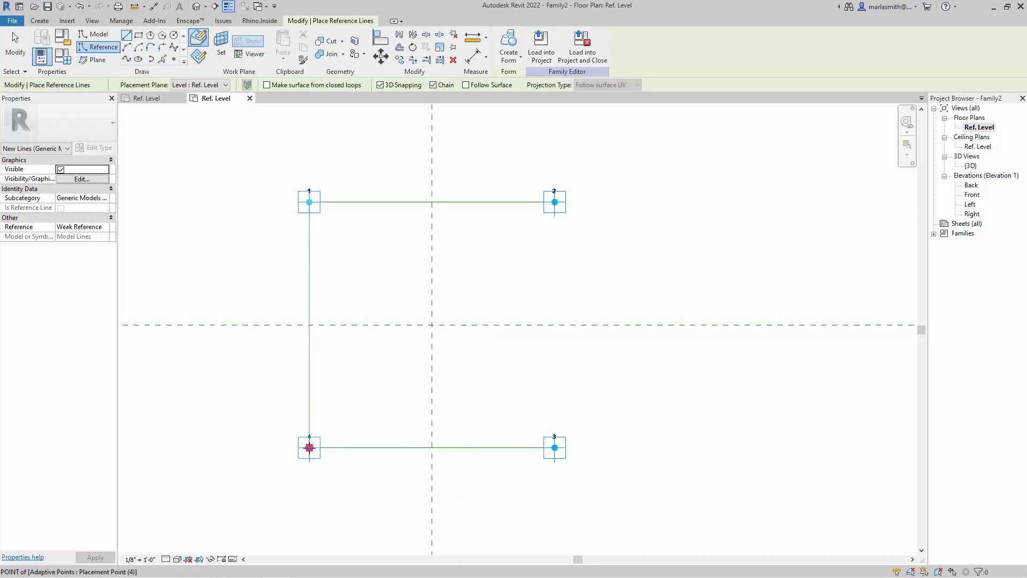
click(309, 447)
key(Escape)
click(555, 202)
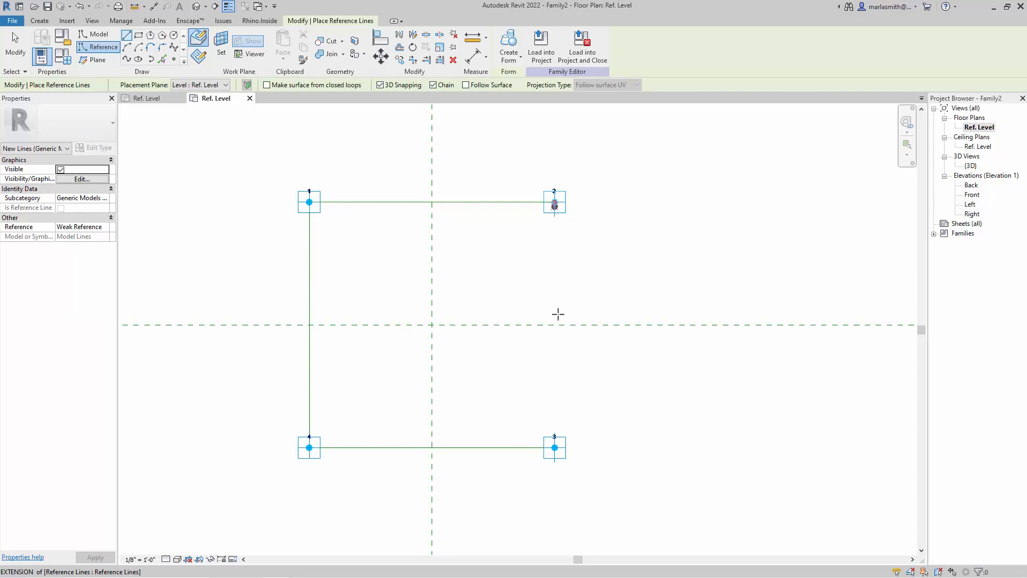
click(555, 447)
key(Escape)
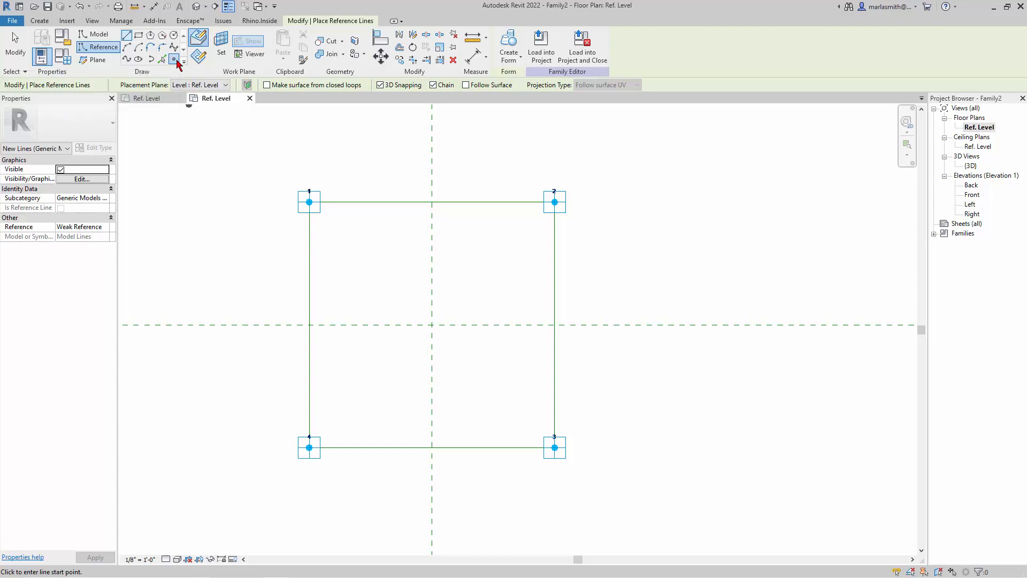
Place three reference points on each horizontal reference line: one at the midpoint and one on either side of it.
click(174, 58)
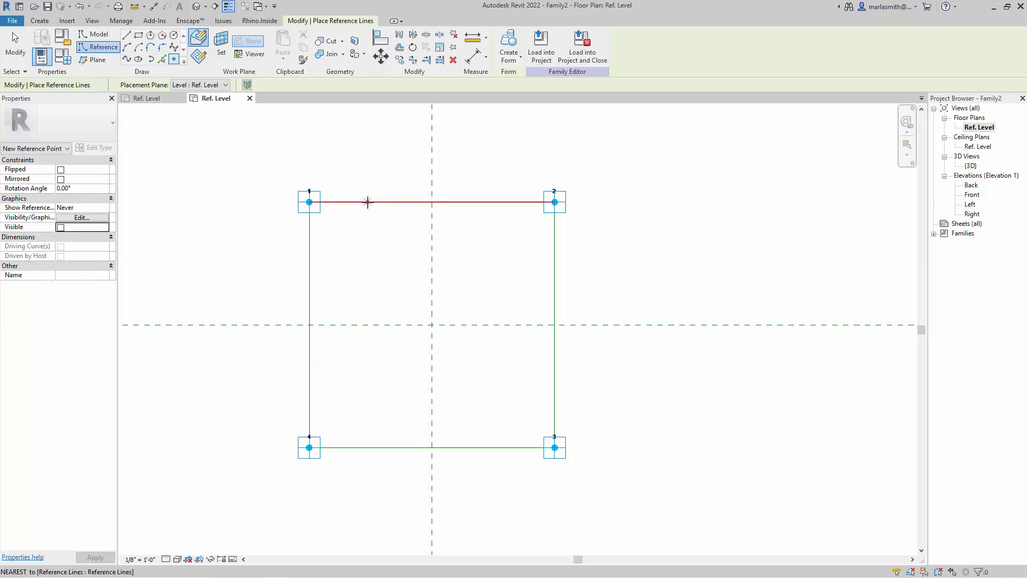
click(432, 202)
click(514, 201)
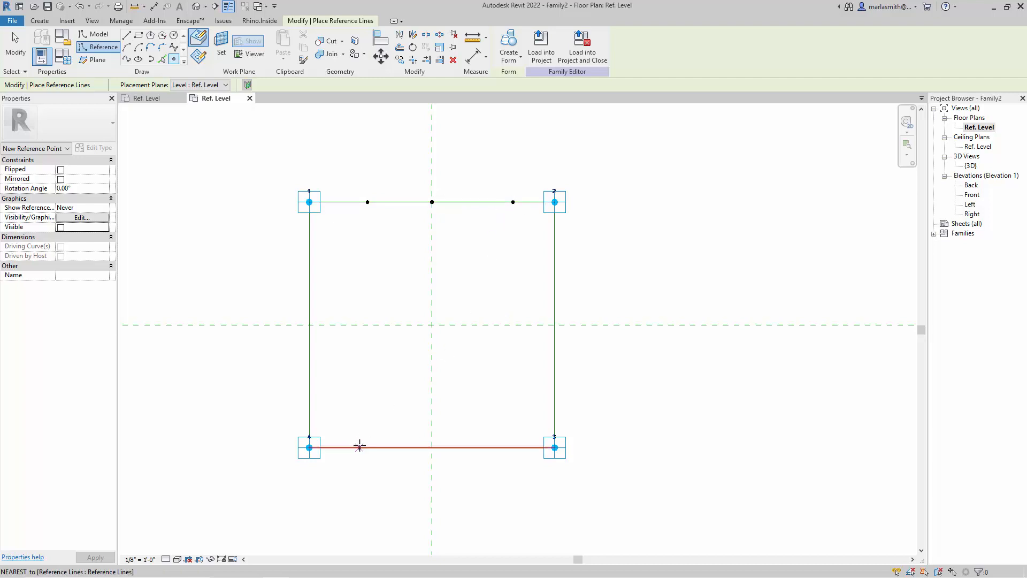
click(432, 447)
click(511, 447)
click(15, 47)
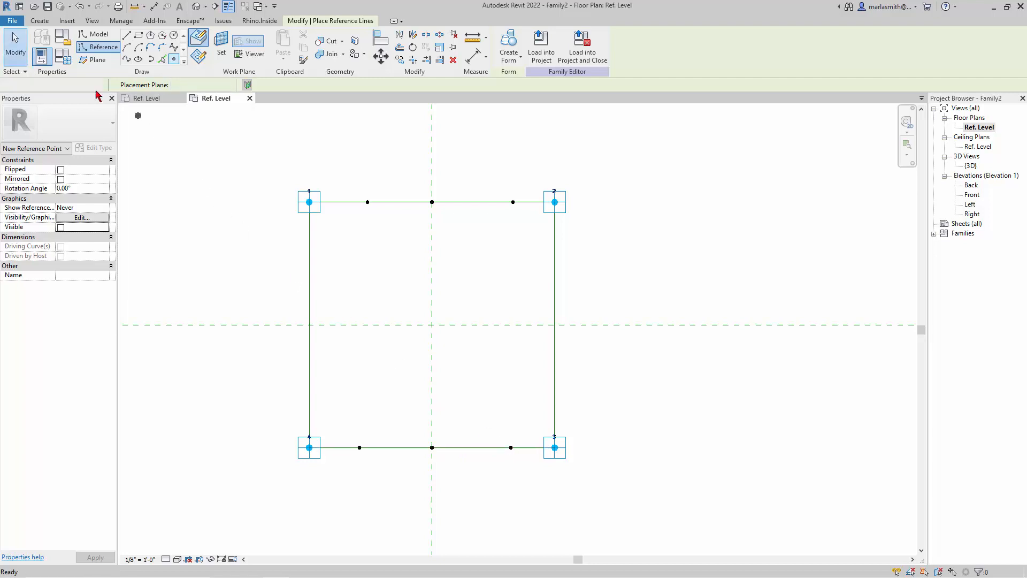
Set the Normalized Curve Parameter of the reference point nearest adaptive point 1 to 0.25.
drag(345, 160, 383, 487)
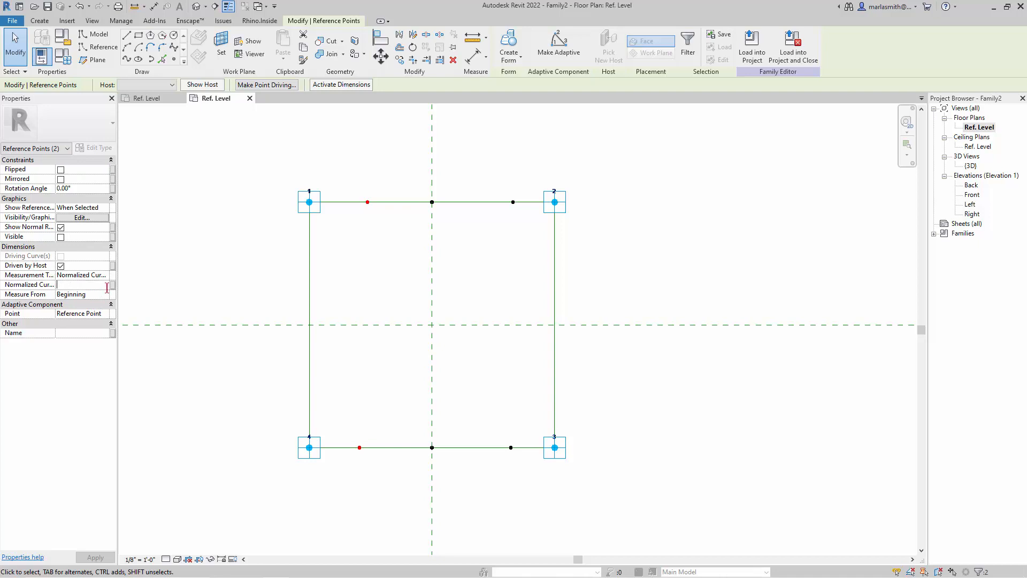
key(Escape)
click(368, 203)
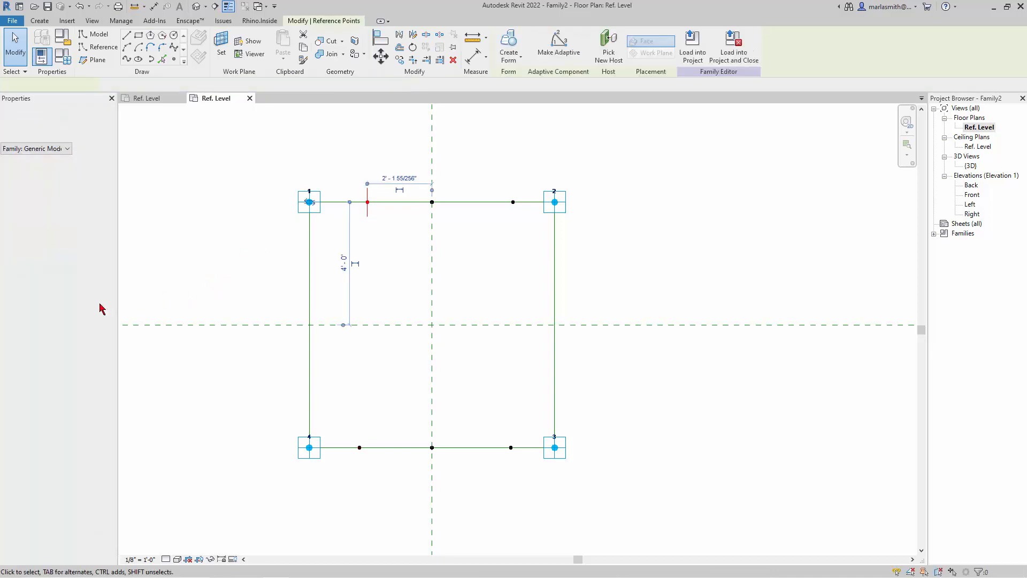
click(93, 284)
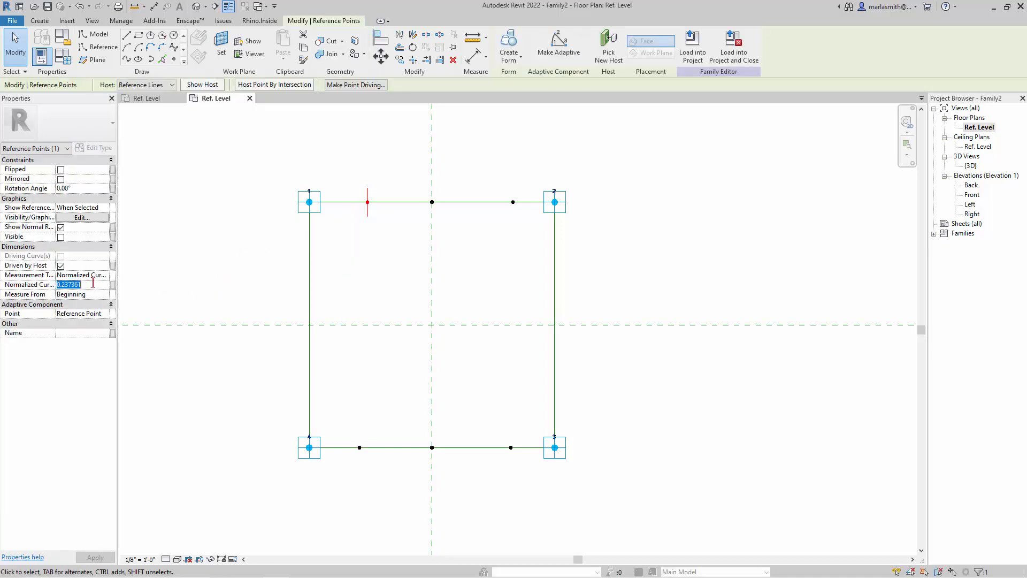
text(.250000)
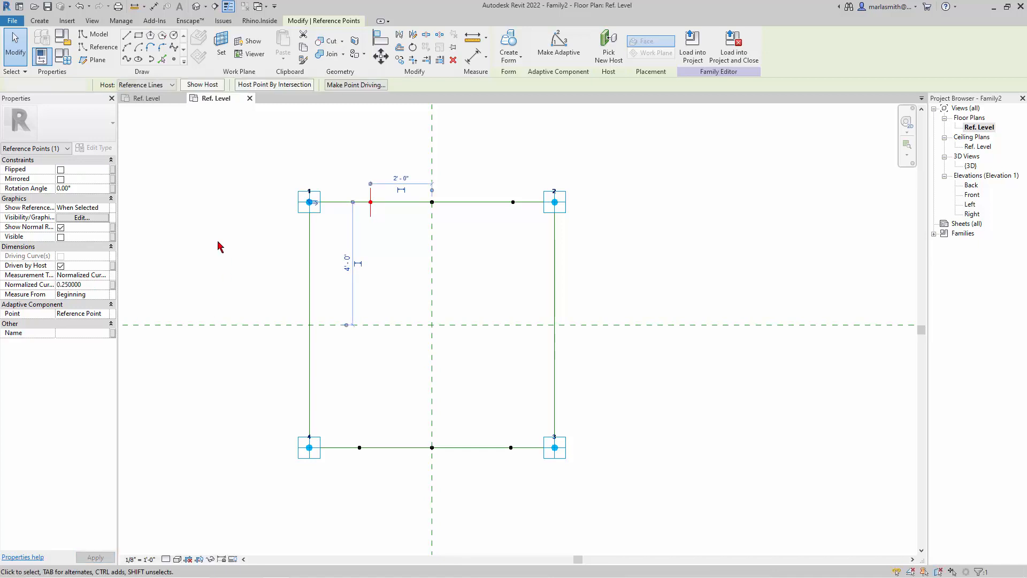
click(220, 252)
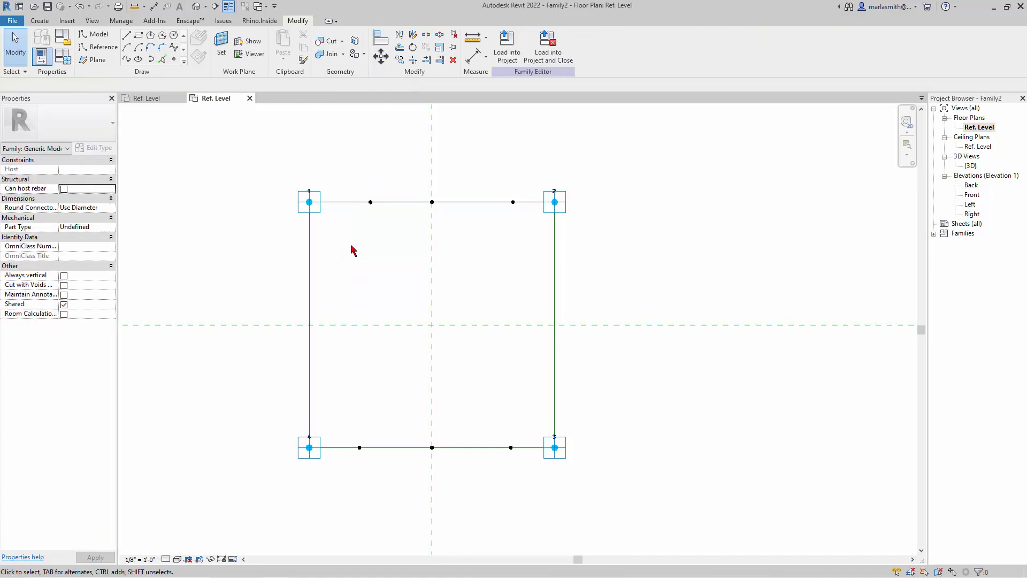
Associate the Normalized Curve Parameter of the reference point nearest adaptive point 1 with a new family type parameter named .25.
click(371, 203)
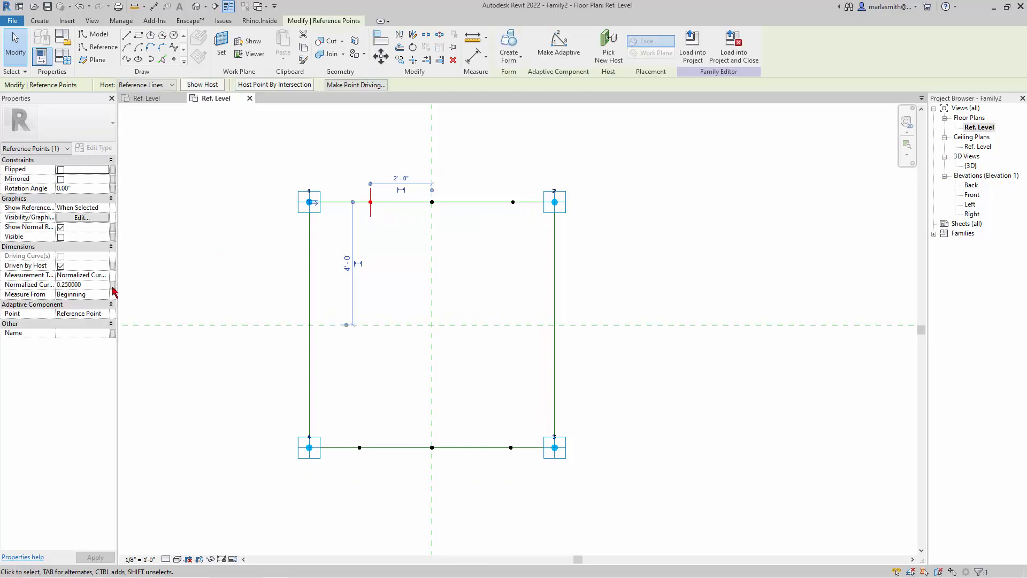
click(112, 286)
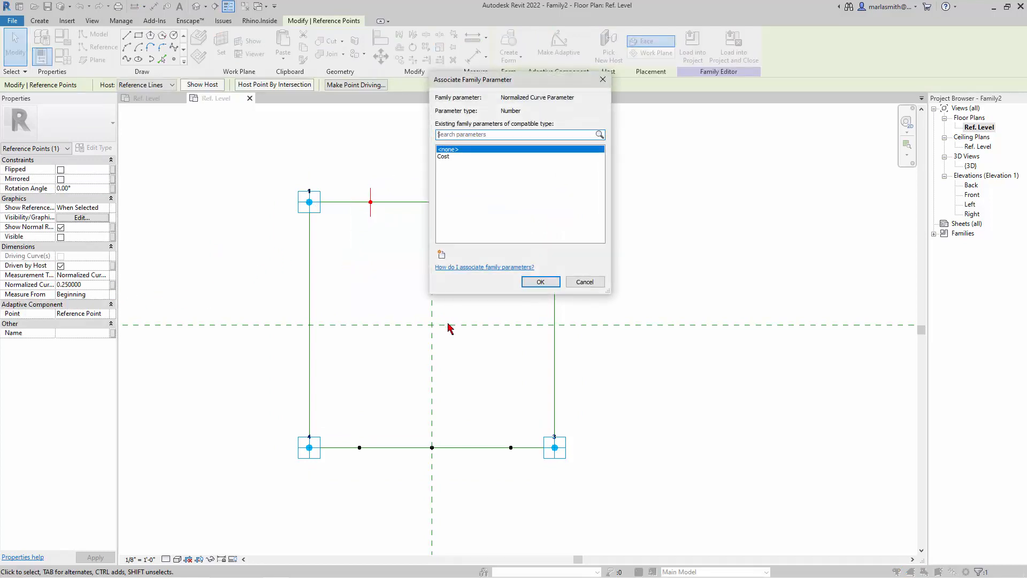
click(442, 255)
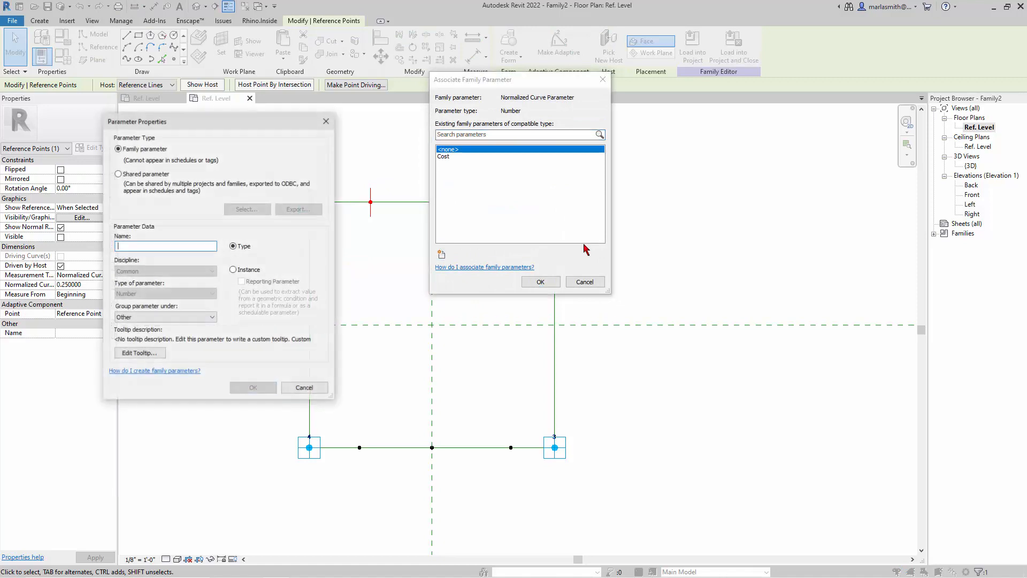
text(.25)
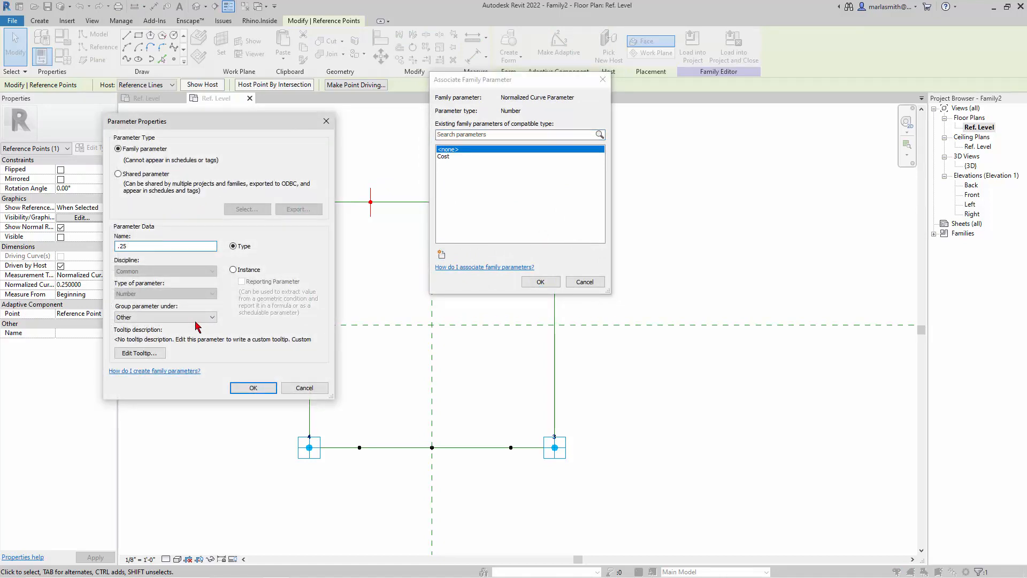
click(255, 388)
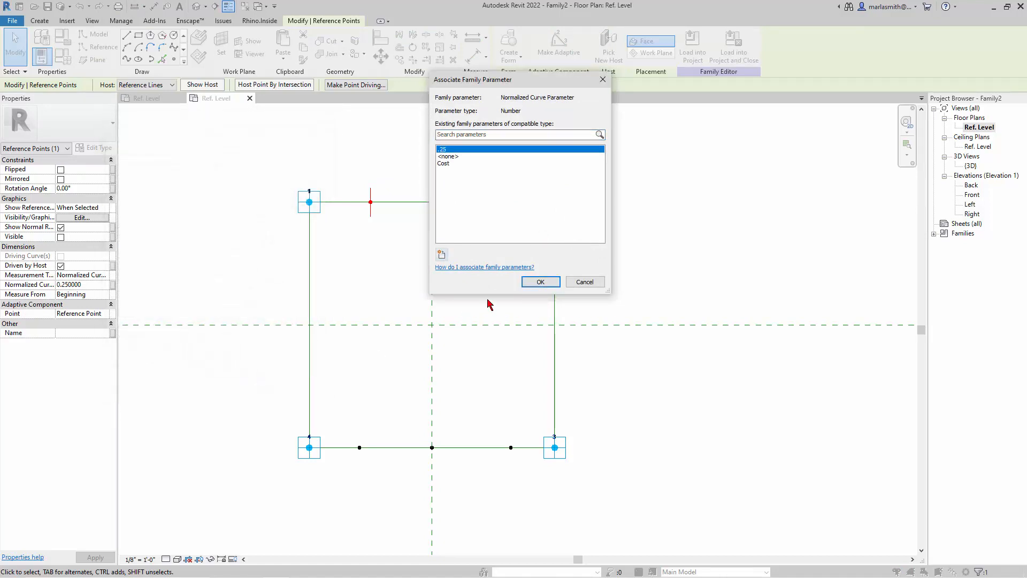
click(540, 282)
key(Escape)
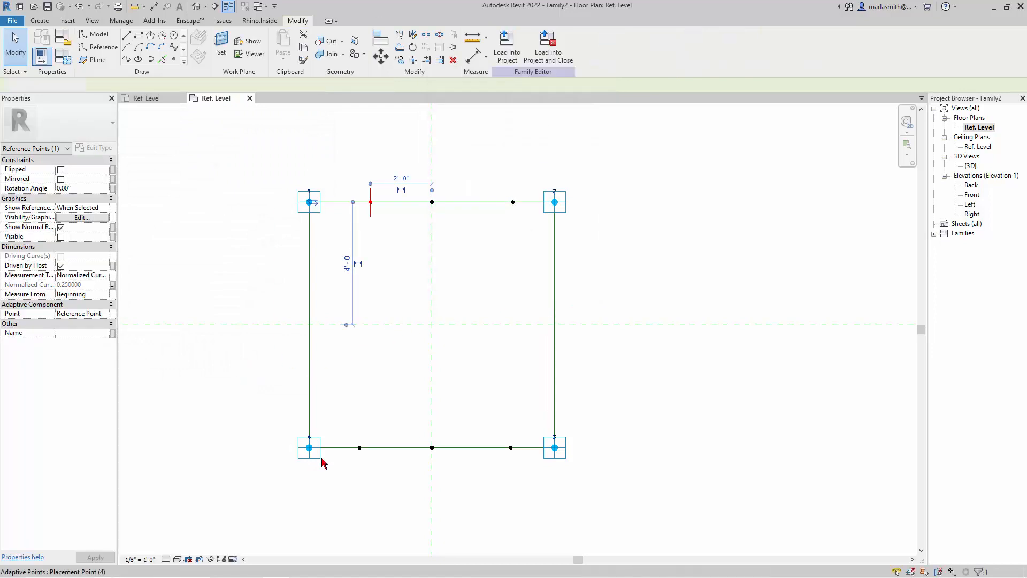
Associate the Normalized Curve Parameter of the reference point nearest adaptive point 4 with the existing .25 parameter.
click(360, 449)
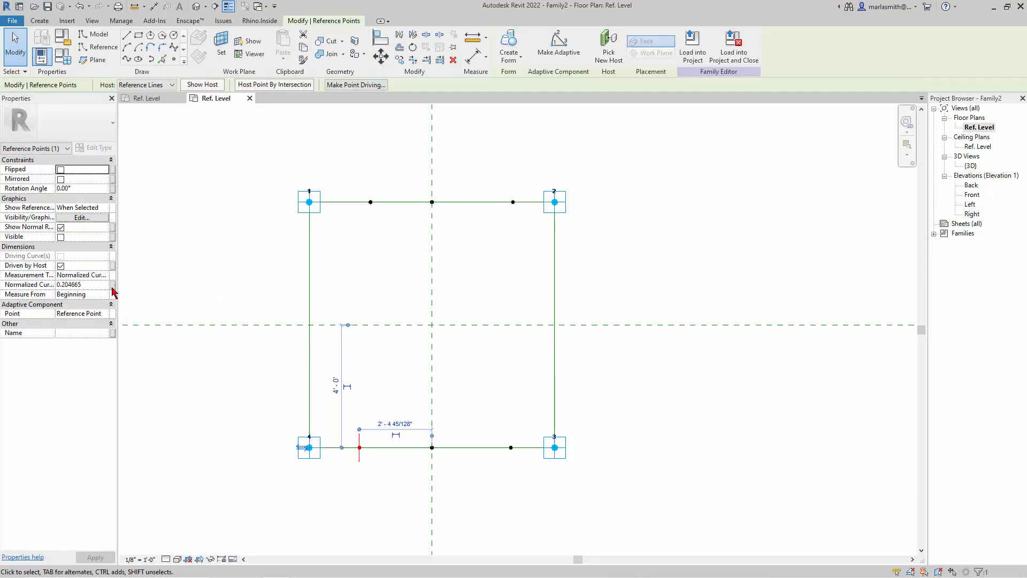
click(114, 285)
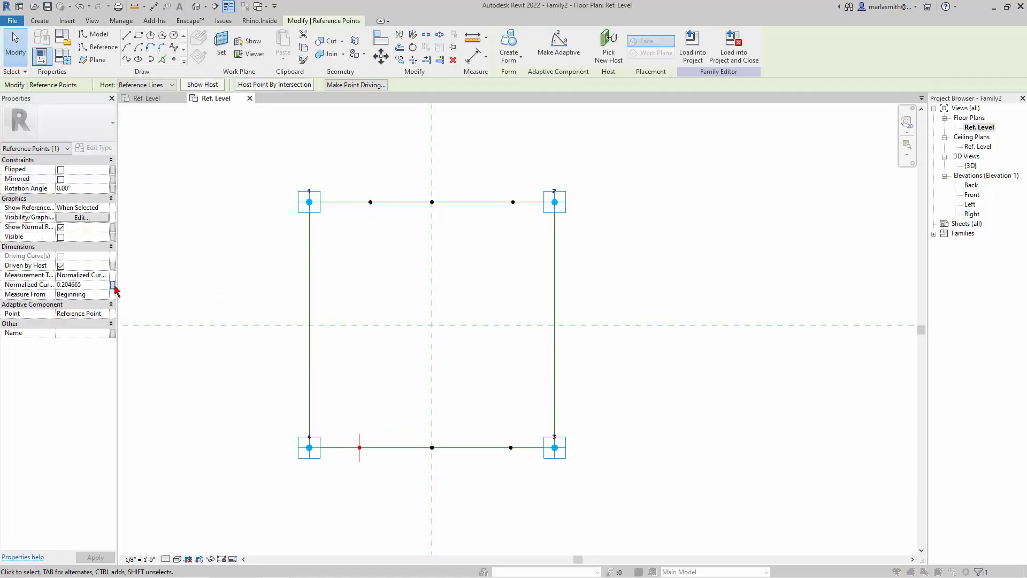
click(445, 150)
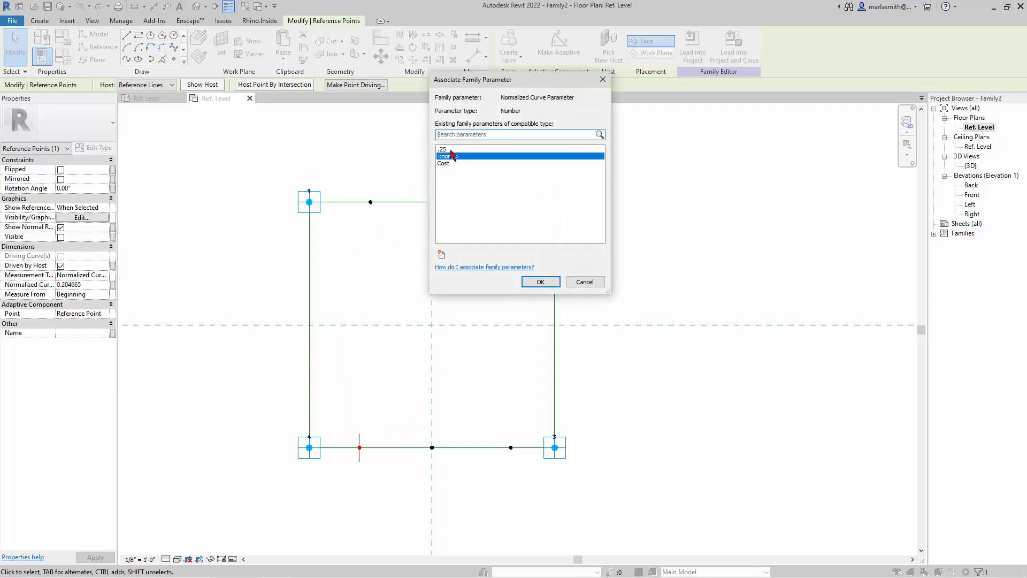
click(542, 282)
click(637, 396)
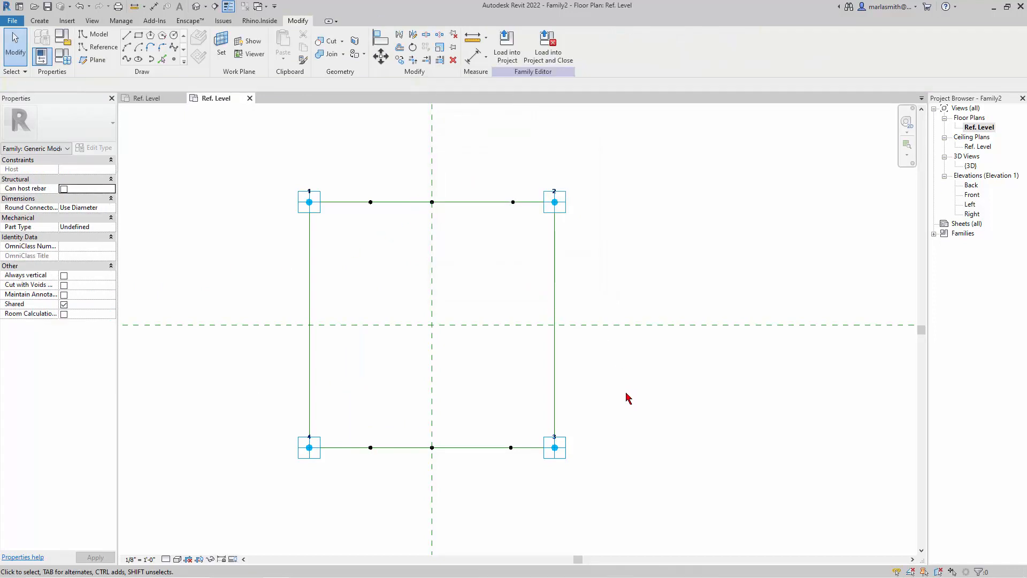
Associate the Normalized Curve Parameter of the midpoint on the line between adaptive points 1 and 2 with a new type parameter named .50.
click(433, 204)
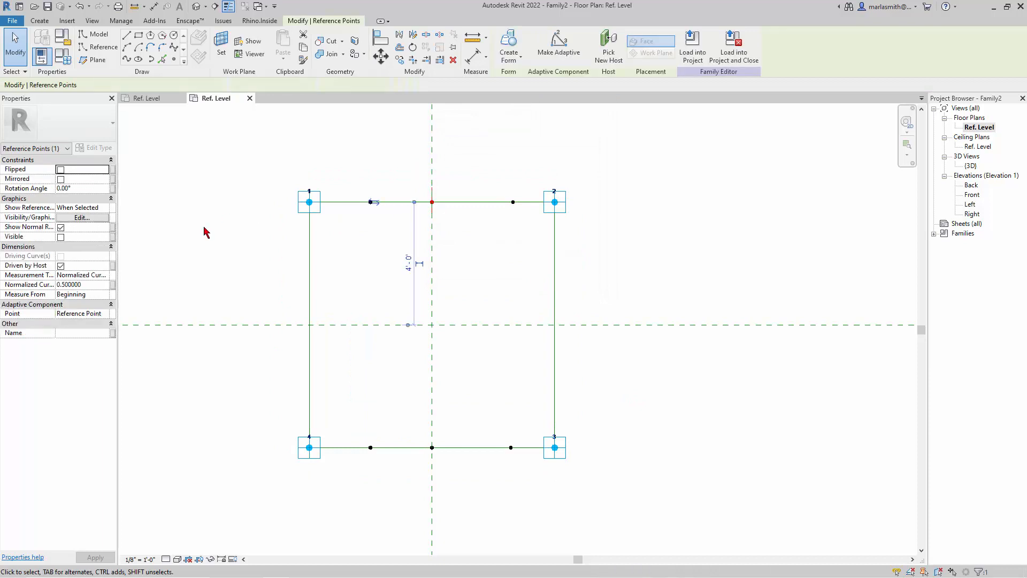
click(113, 285)
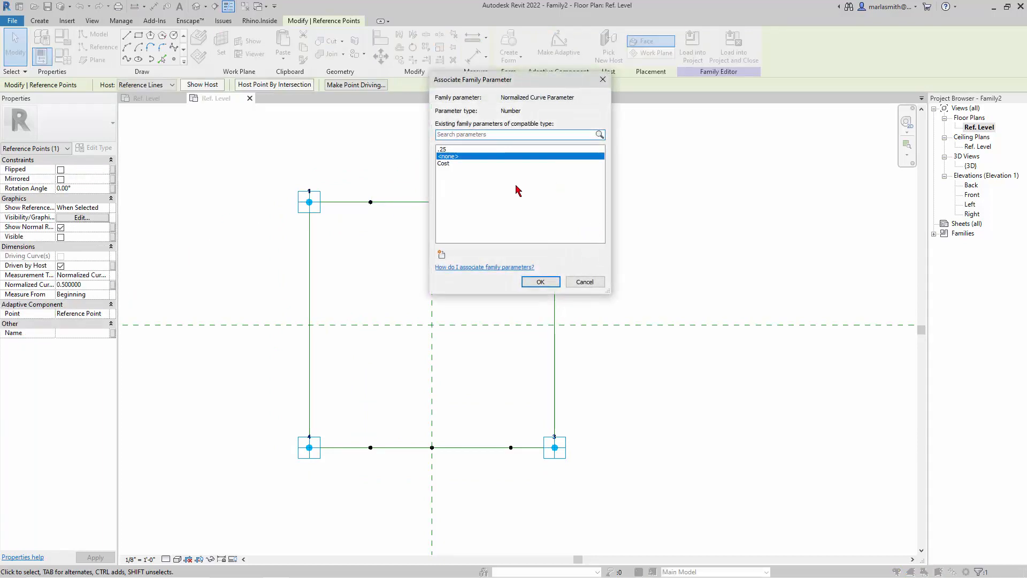
click(442, 255)
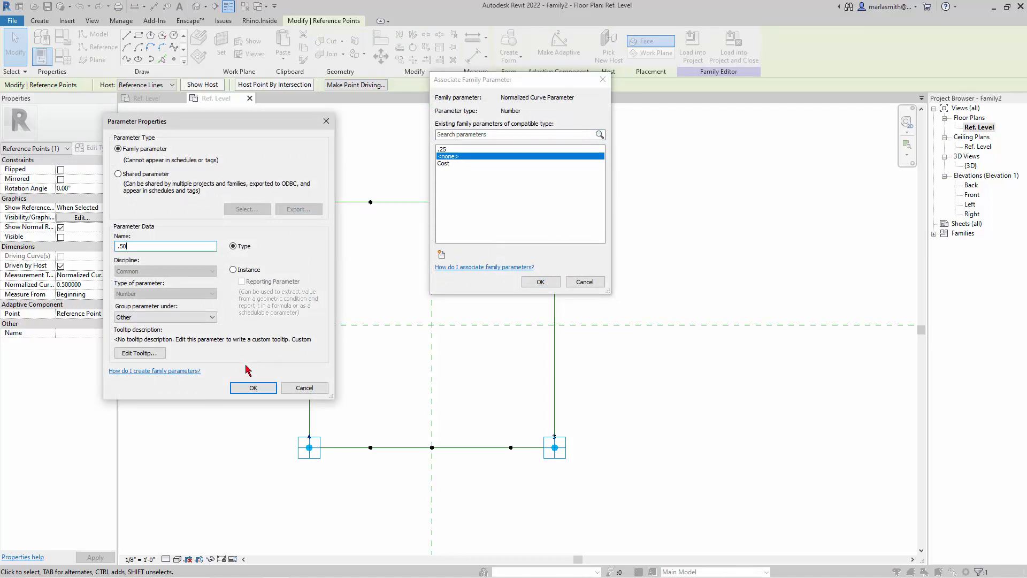
click(250, 388)
click(540, 282)
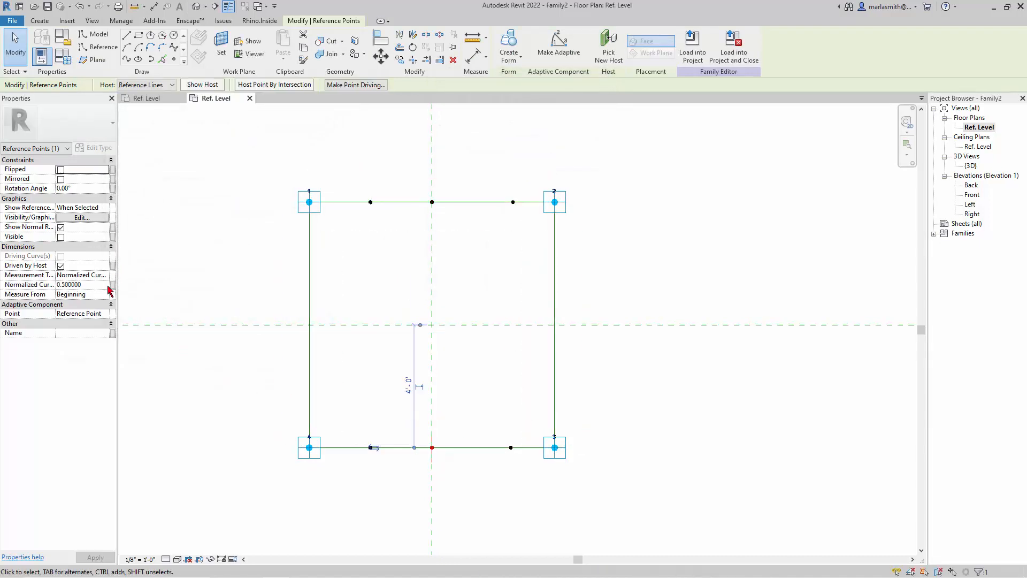
Associate the Normalized Curve Parameter of the midpoint on the line between adaptive points 4 and 3 with the .50 parameter.
click(113, 285)
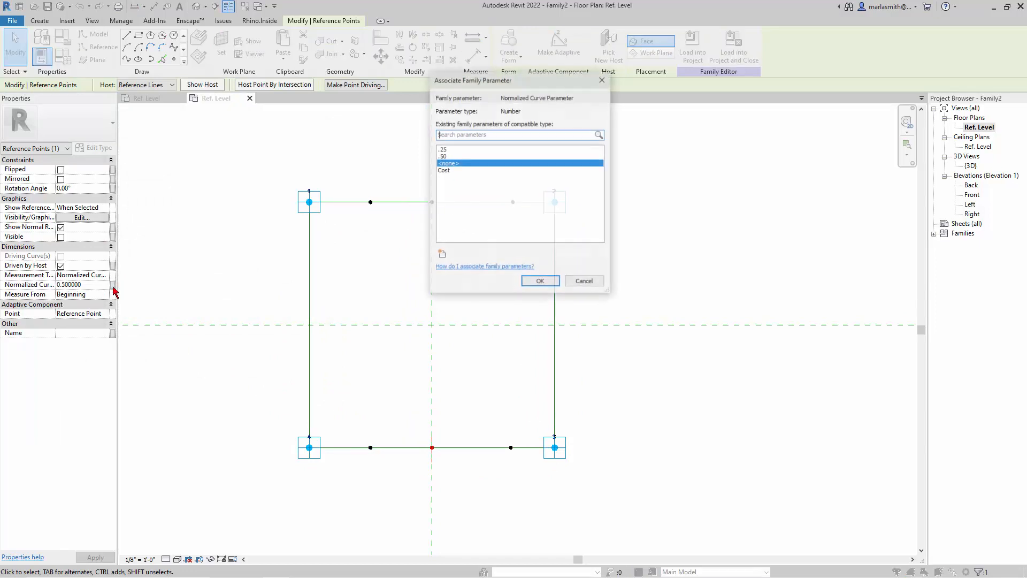
click(450, 156)
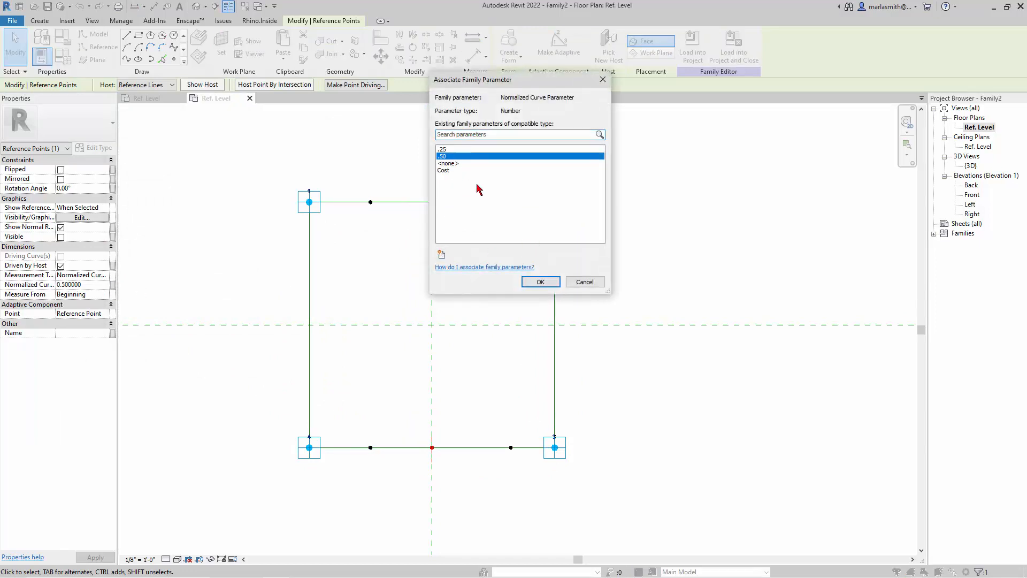
click(540, 282)
click(659, 403)
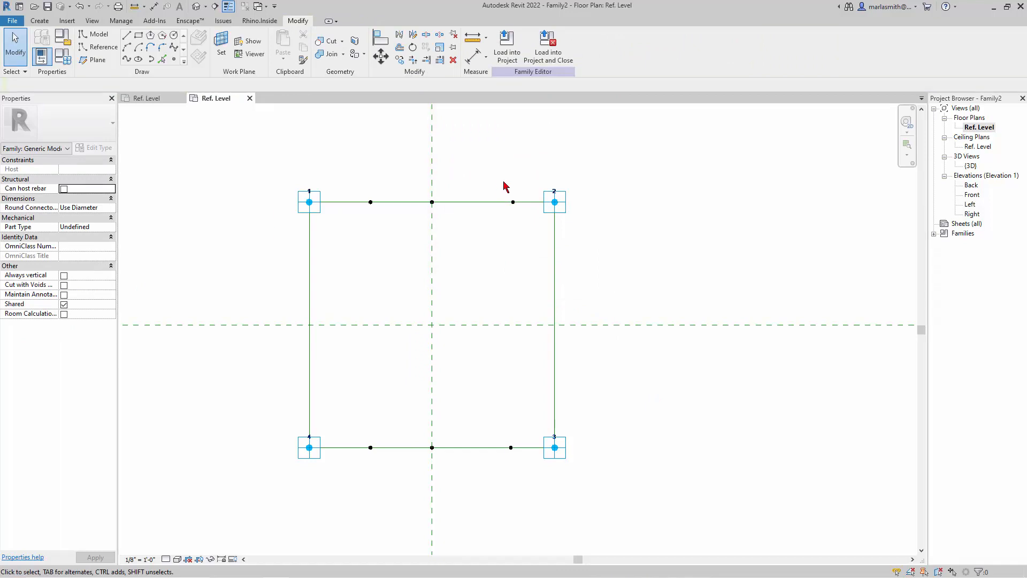
Associate the Normalized Curve Parameter of the reference point nearest adaptive point 2 with a new family type parameter named .75.
click(503, 207)
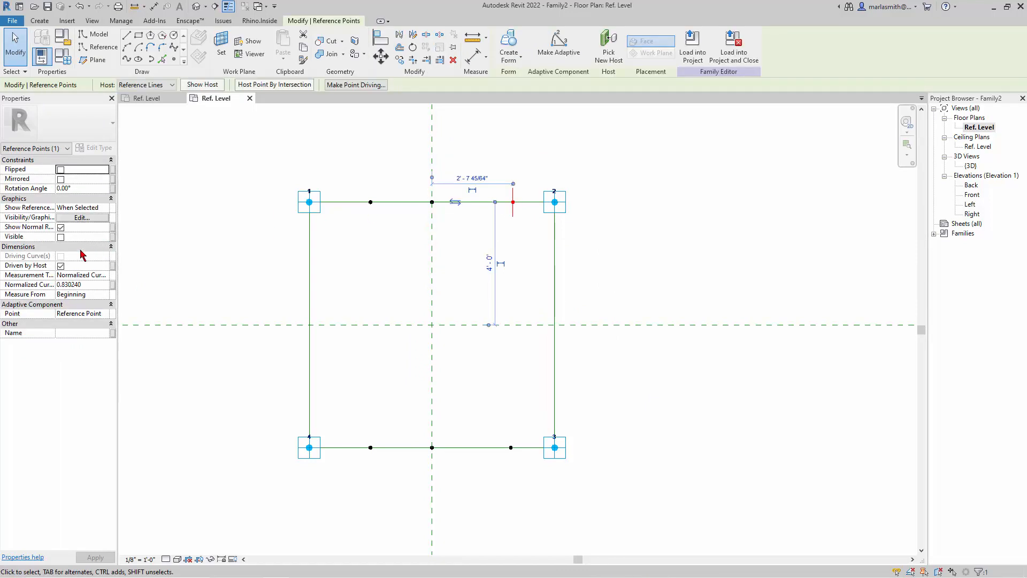
click(112, 285)
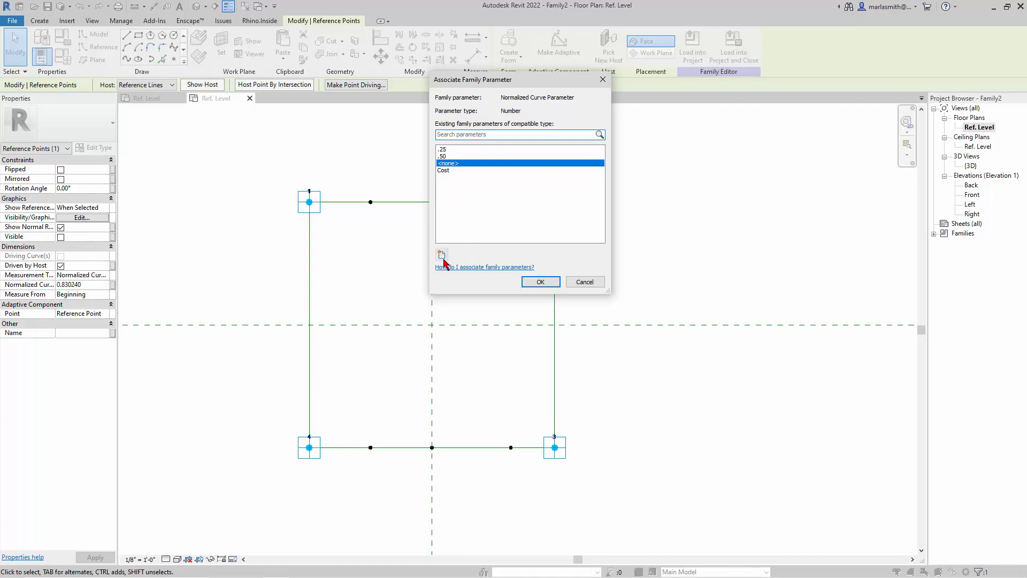
text(.75)
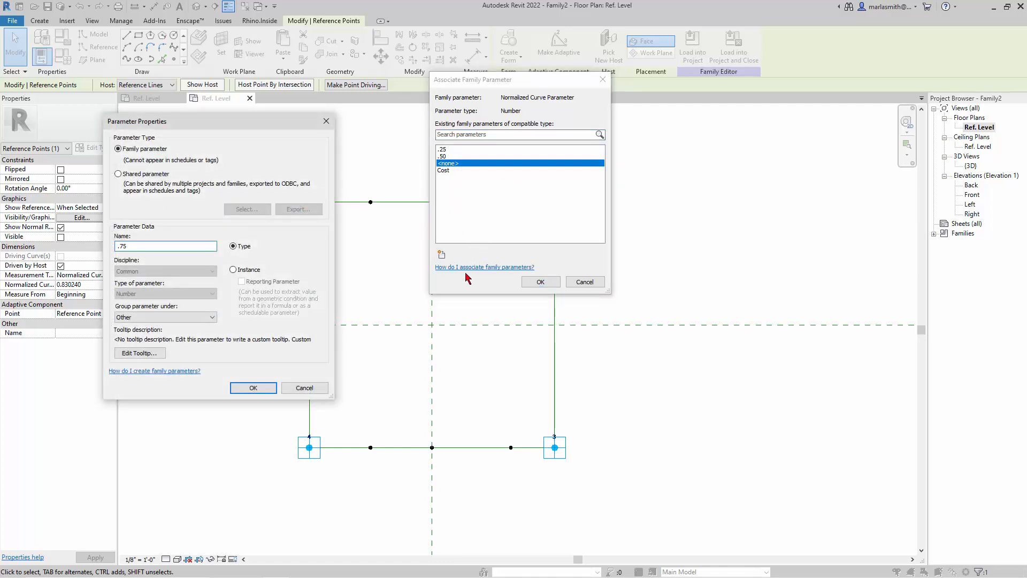
click(257, 389)
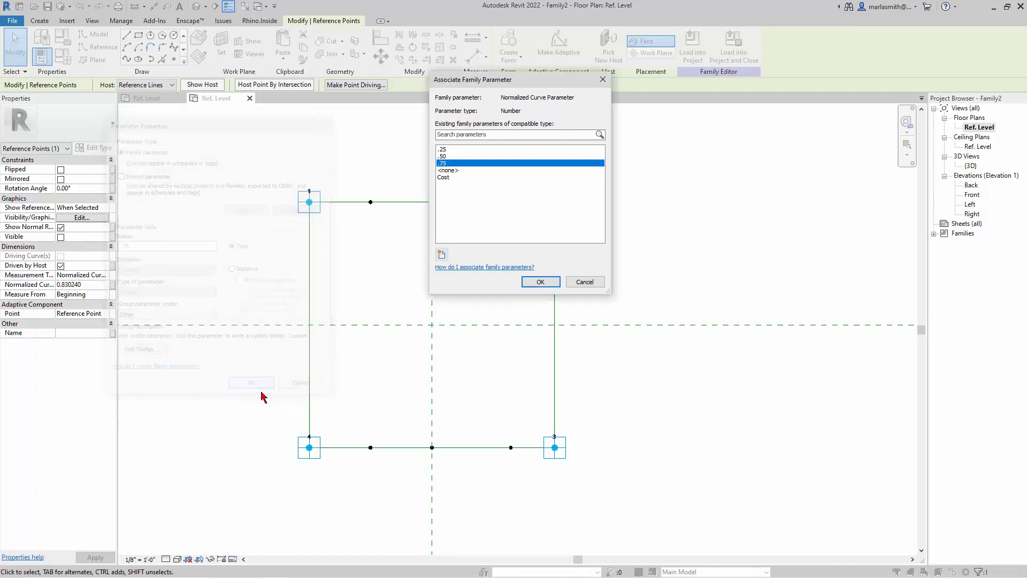
click(524, 283)
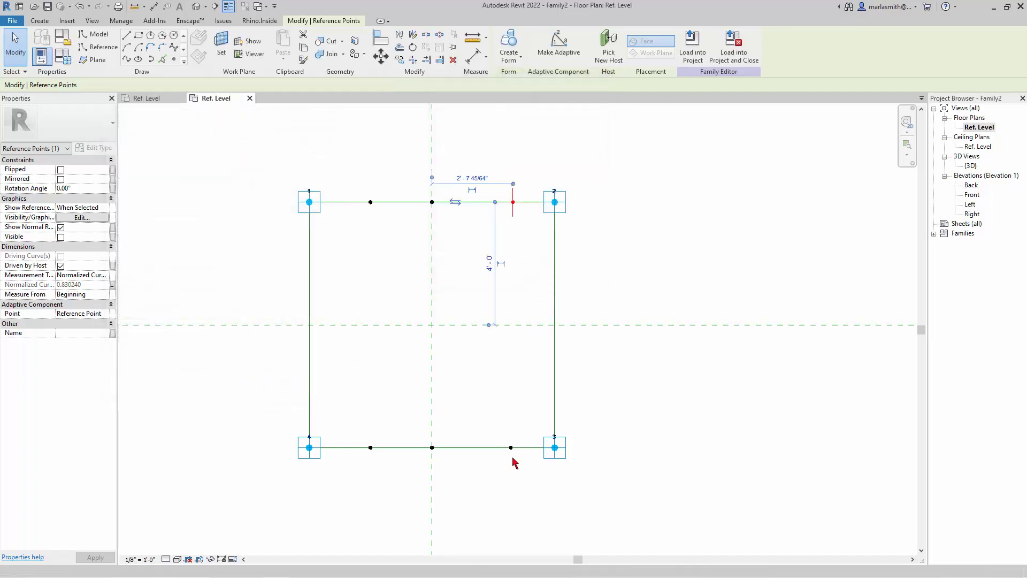
Associate the Normalized Curve Parameter of the reference point nearest adaptive point 3 with the existing .75 parameter.
click(112, 286)
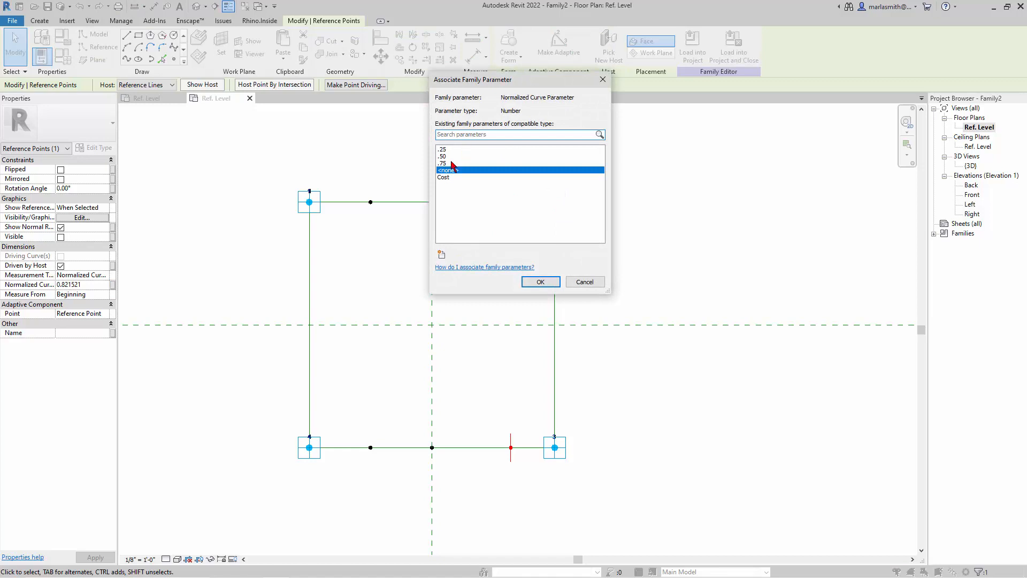
click(452, 163)
click(541, 282)
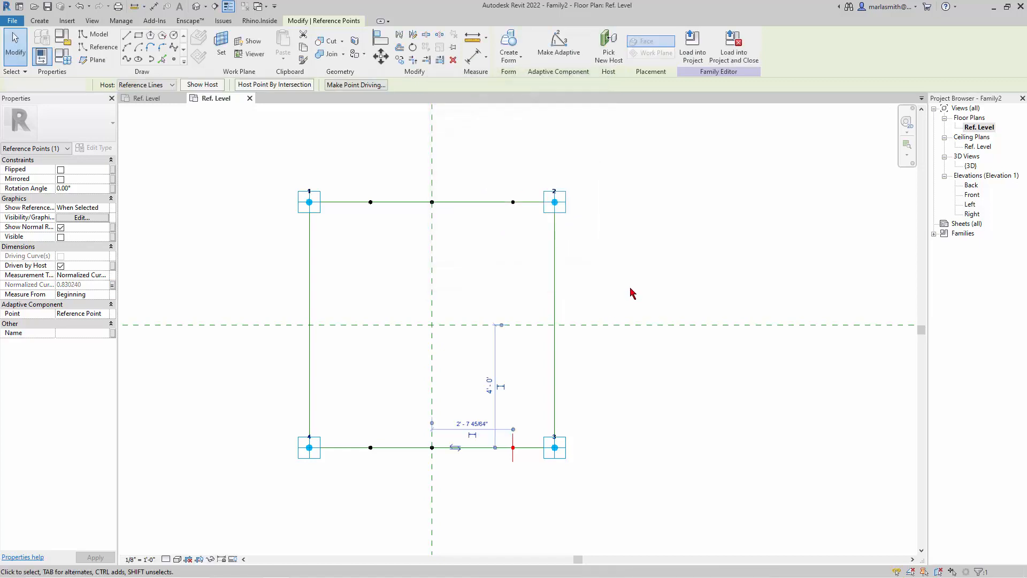
key(Escape)
Set the value of the .75 parameter to .75 in the family types.
click(69, 63)
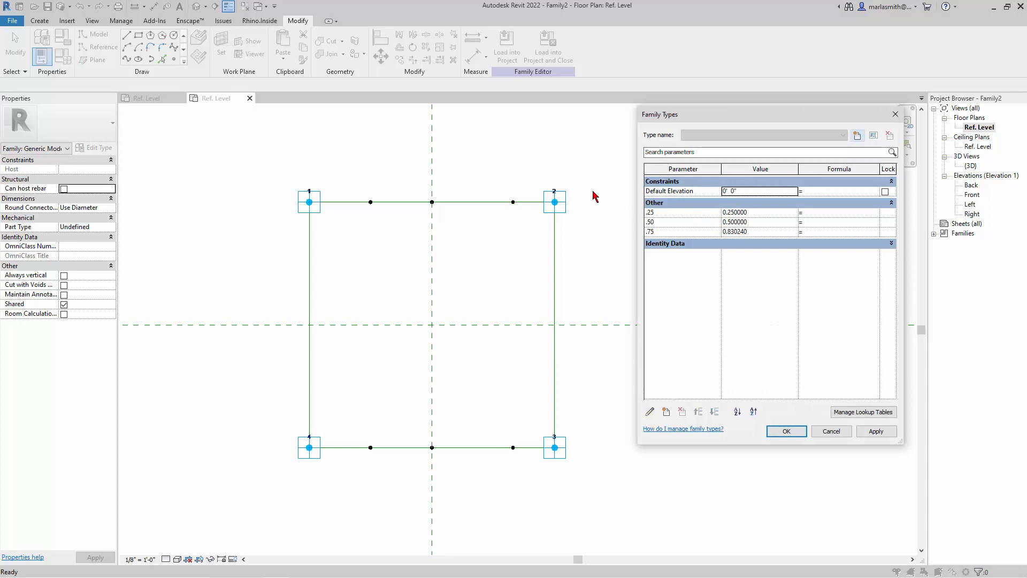
click(767, 232)
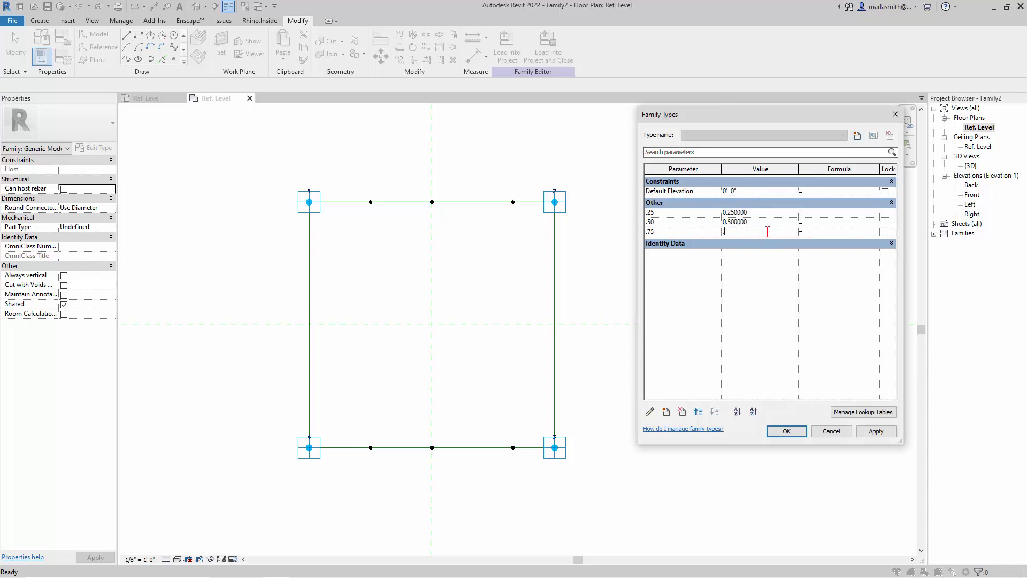
text(.6)
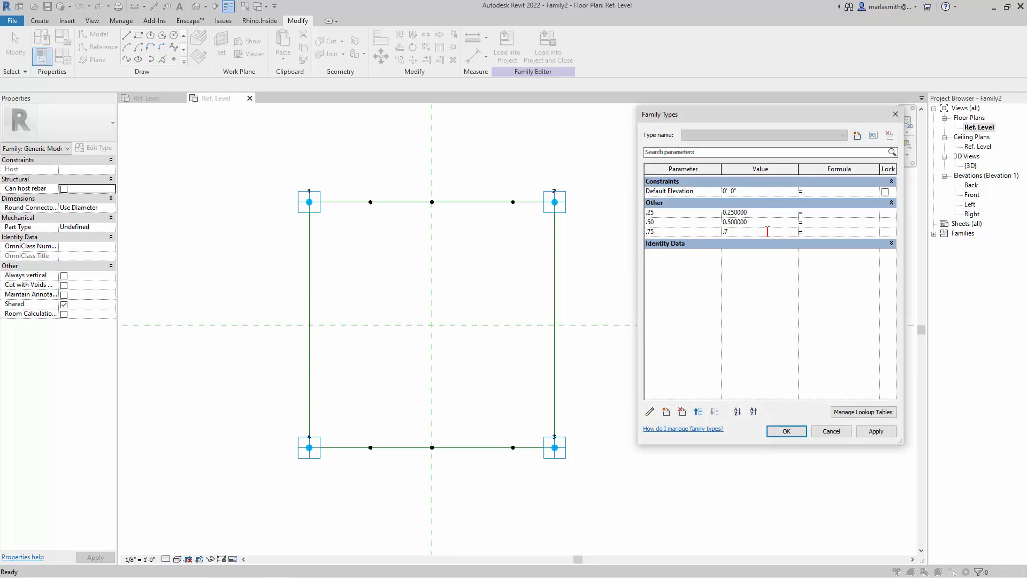
text(5)
click(786, 432)
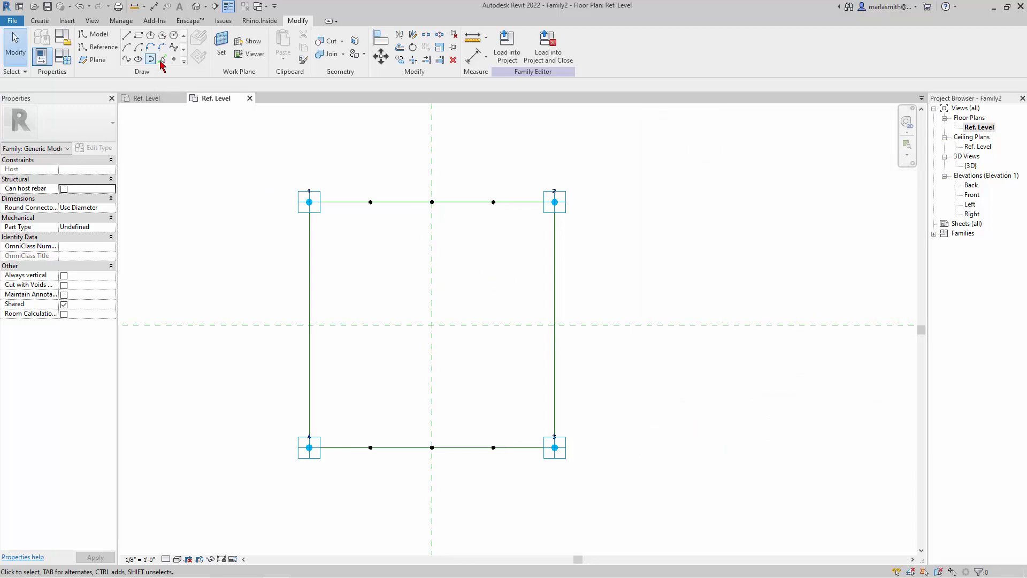
Place three reference points on each of the reference lines between adaptive points 1–4 and 2–3, with the middle one at the midpoint.
click(174, 59)
click(309, 409)
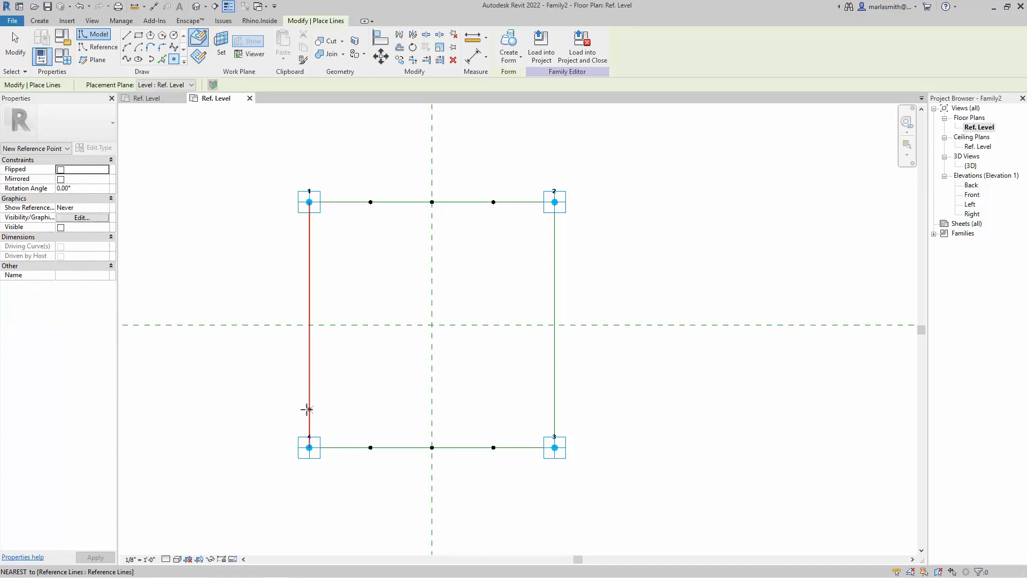
click(309, 325)
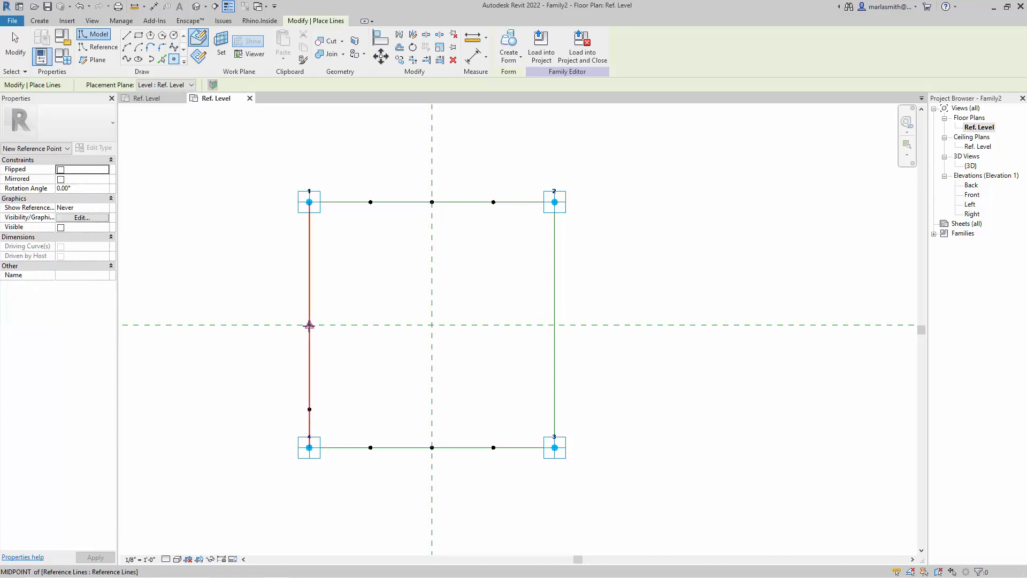
click(309, 245)
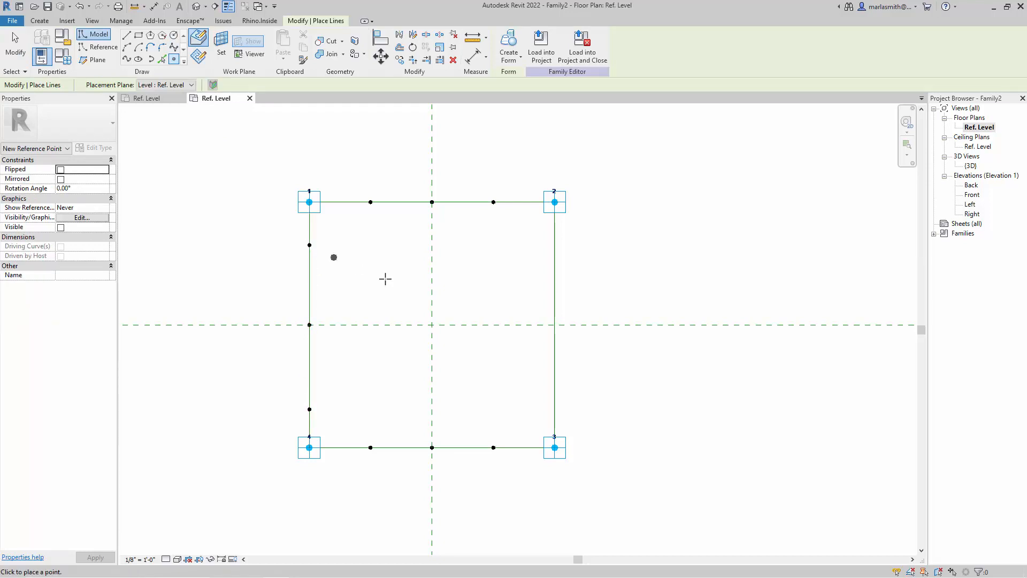
click(555, 404)
click(555, 324)
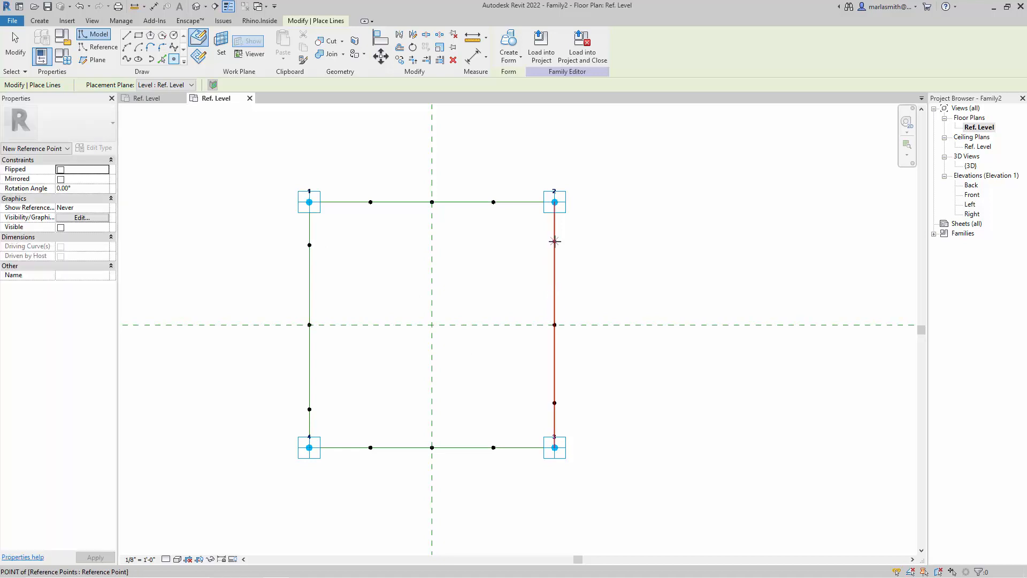
click(555, 241)
key(Escape)
key(Escape)
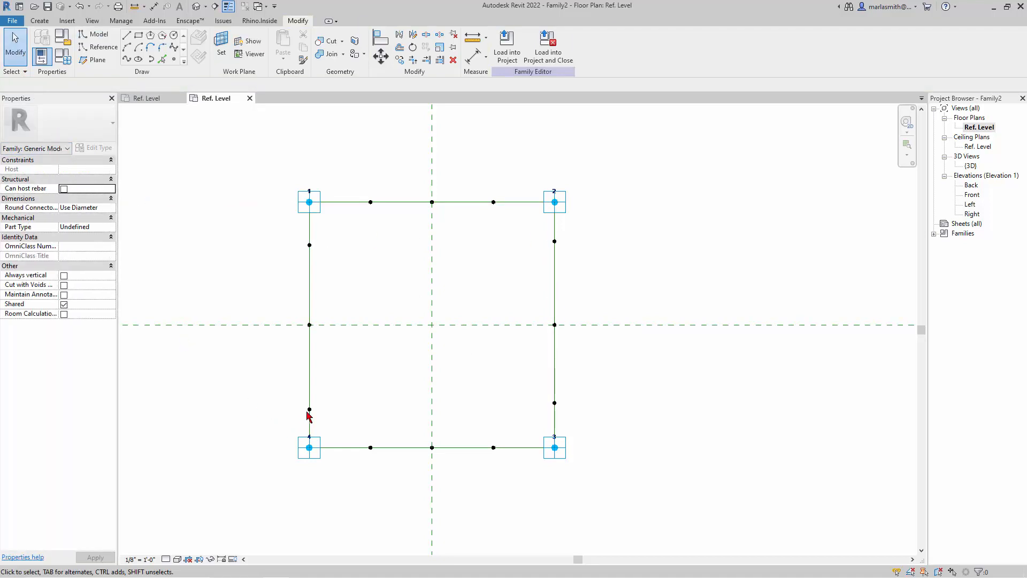
Associate the Normalized Curve Parameter of the two side-line points nearest adaptive points 4 and 3 with the .75 parameter.
click(309, 411)
click(223, 397)
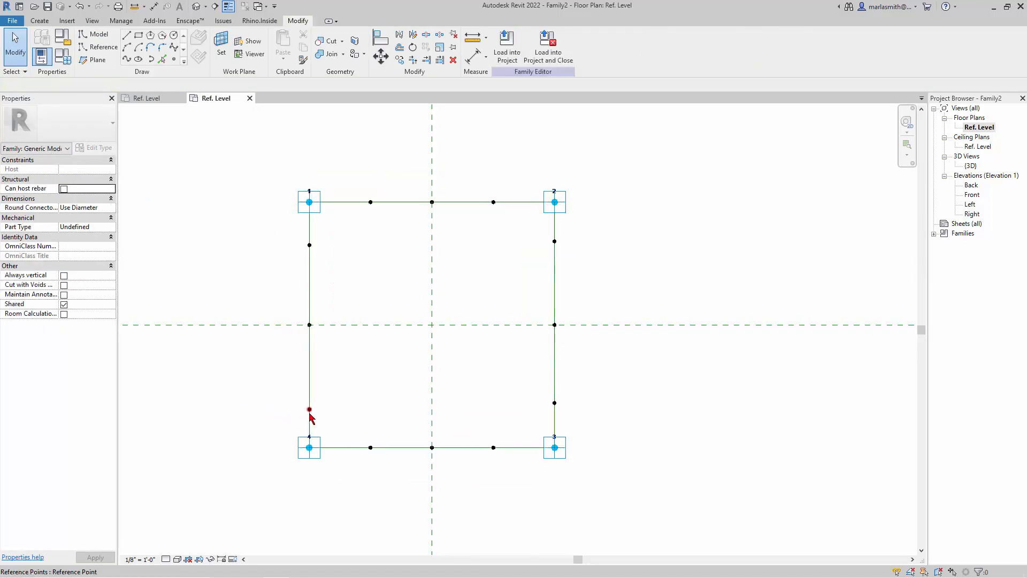
click(310, 409)
drag(261, 396, 597, 426)
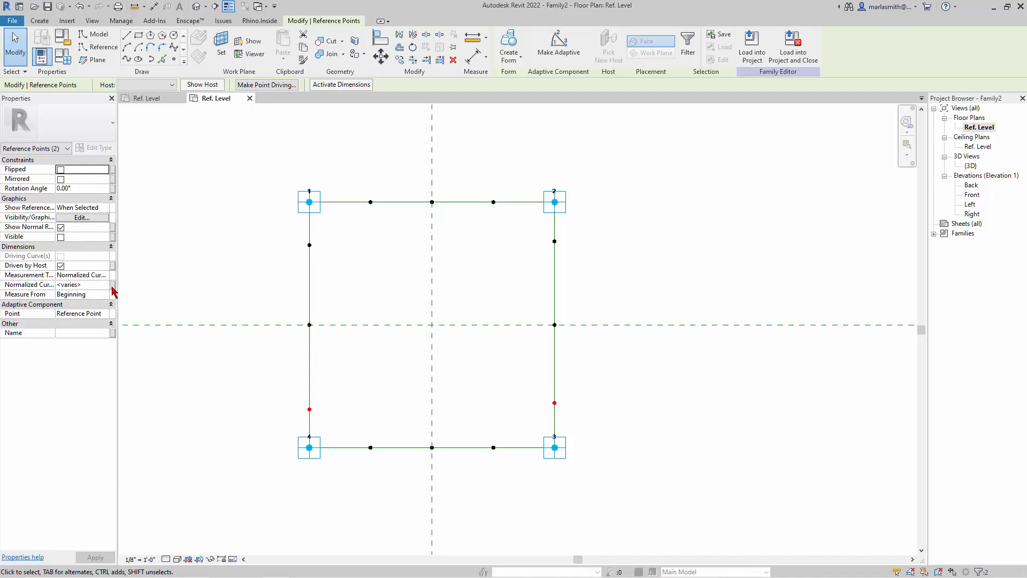
click(112, 285)
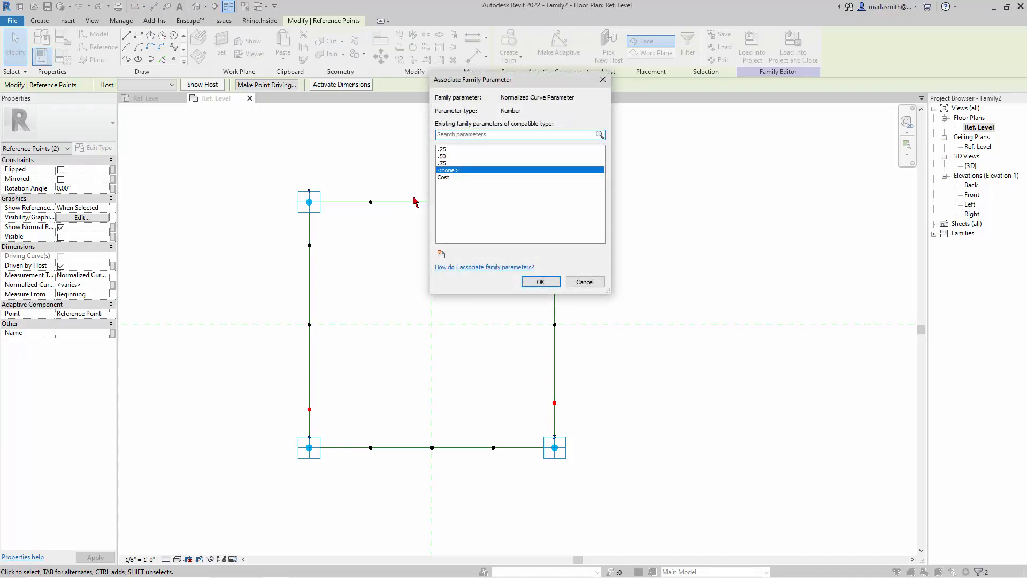
click(444, 163)
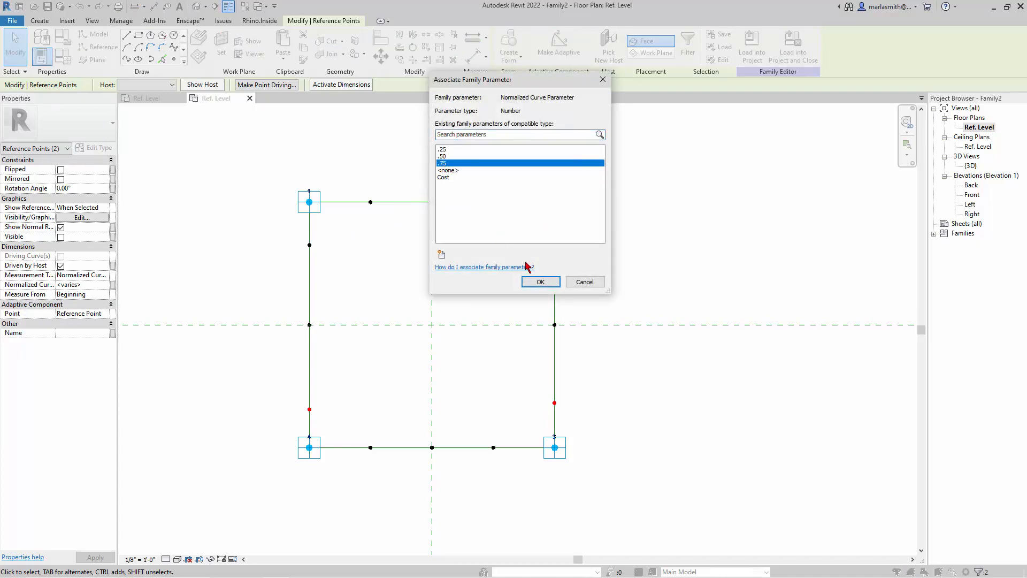
click(540, 283)
Associate the Normalized Curve Parameter of the midpoints on lines 1–4 and 2–3 with the .50 parameter.
drag(261, 284, 625, 340)
click(113, 285)
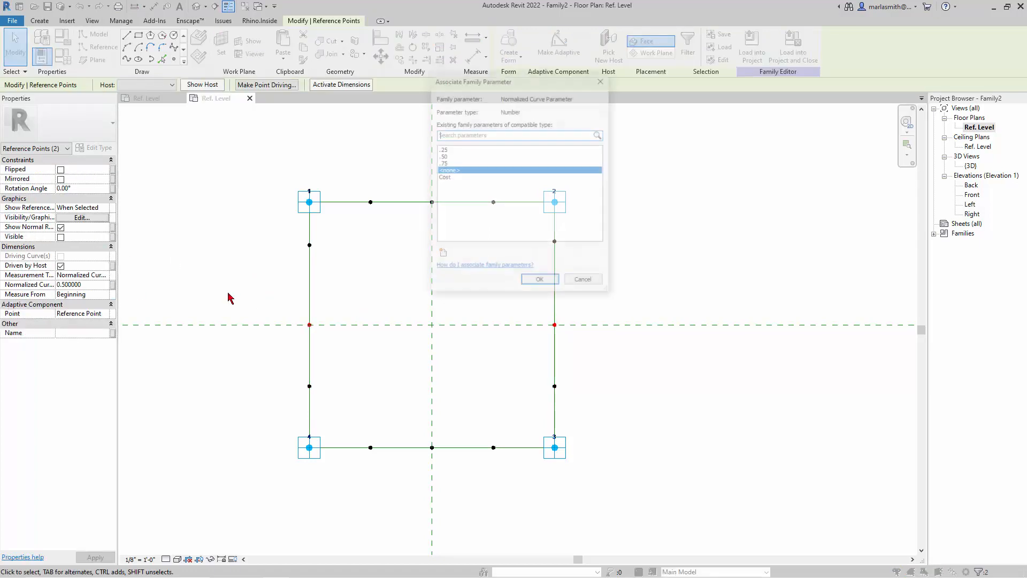
click(447, 156)
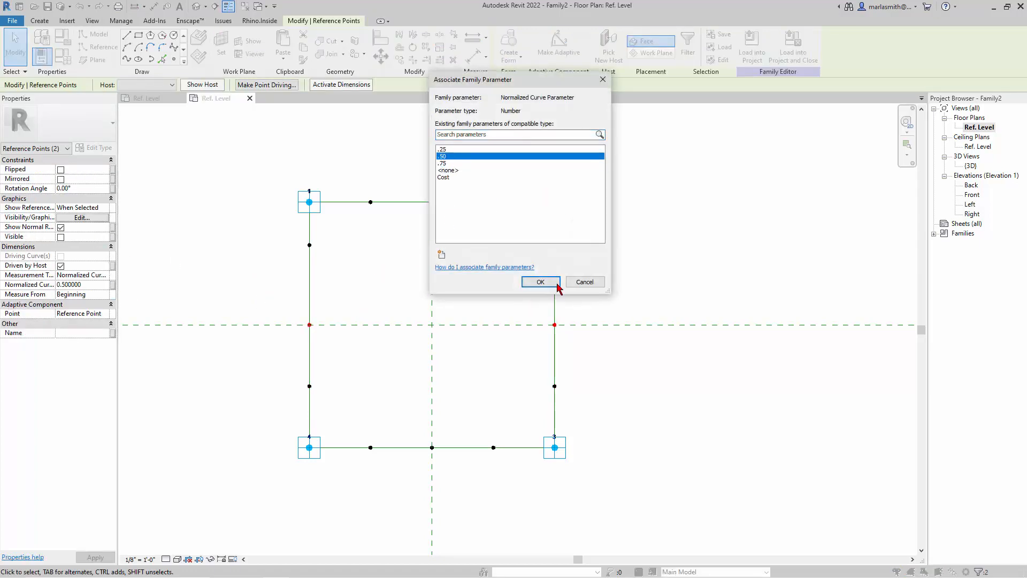
click(541, 282)
Associate the Normalized Curve Parameter of the two side-line points nearest adaptive points 1 and 2 with the .25 parameter.
click(254, 242)
drag(252, 236, 663, 278)
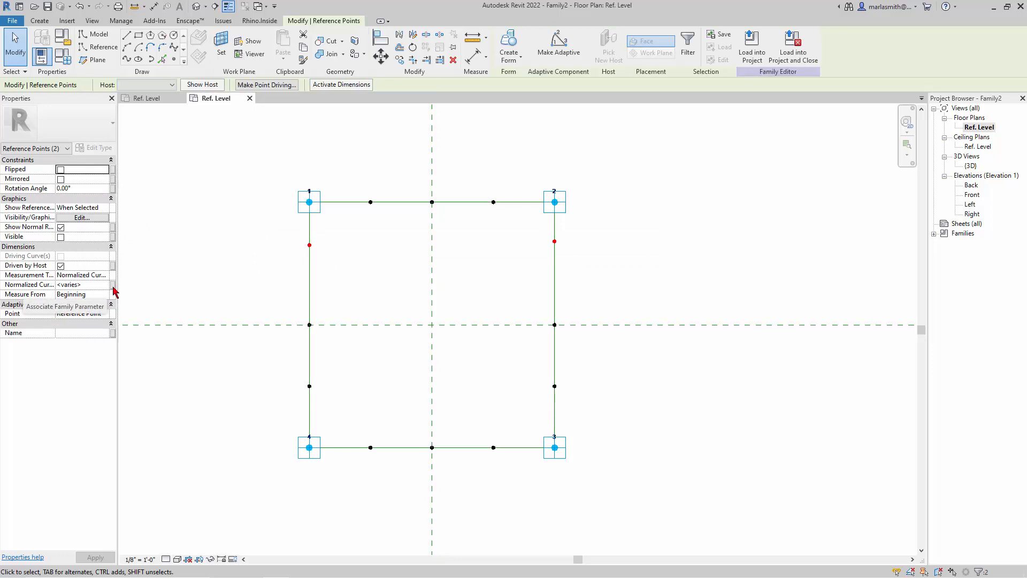
click(112, 286)
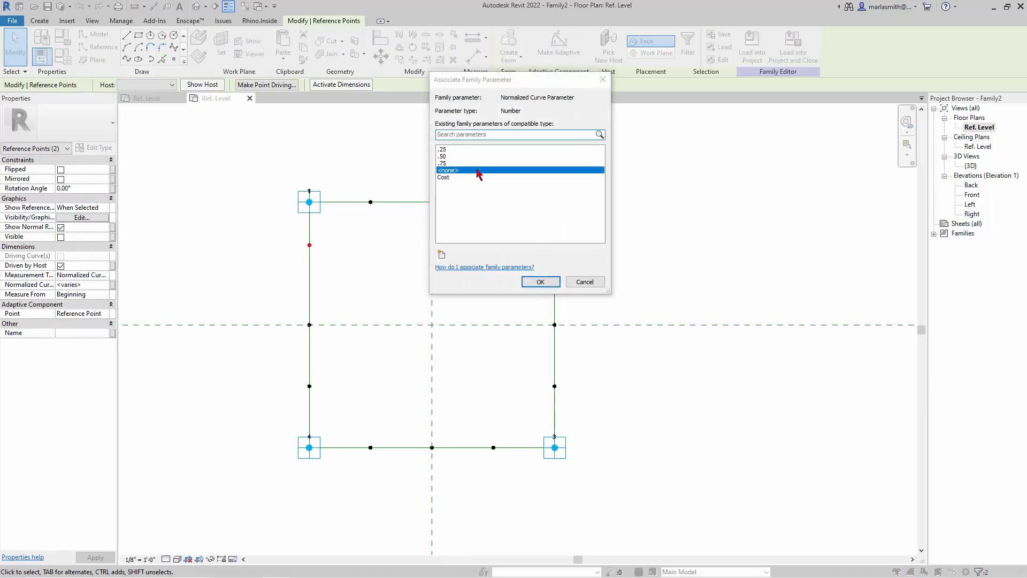
click(443, 149)
click(540, 281)
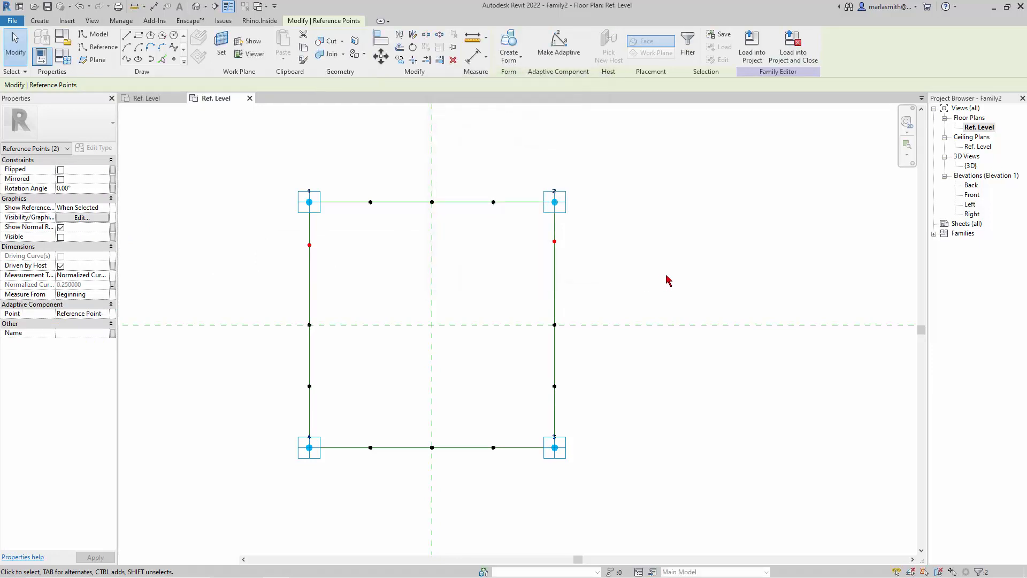
click(669, 278)
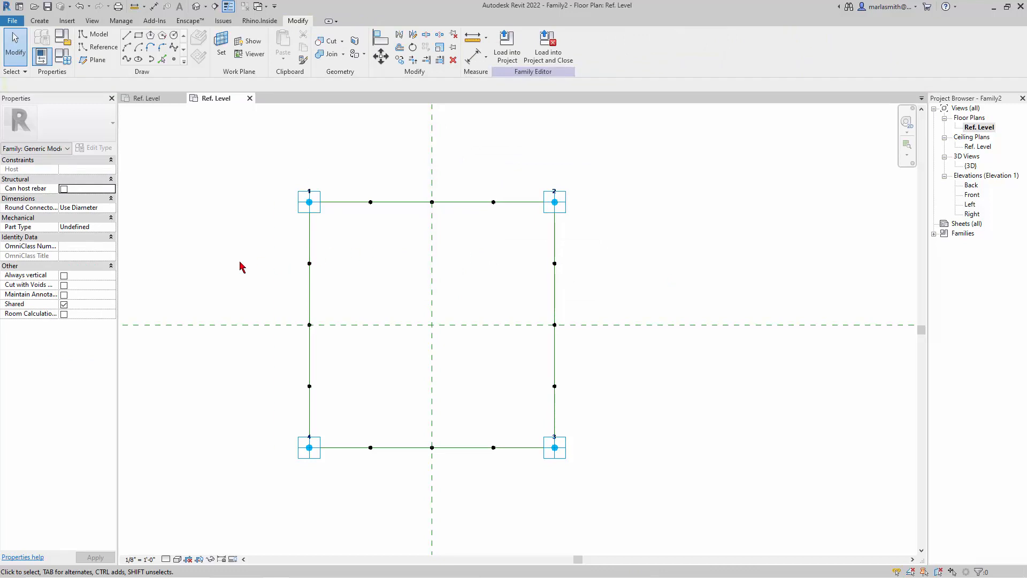
Examine the hexagonal reference line layout and its points in the 3D view of Canopy 01.rfa, comparing it with the new family's plan.
click(166, 100)
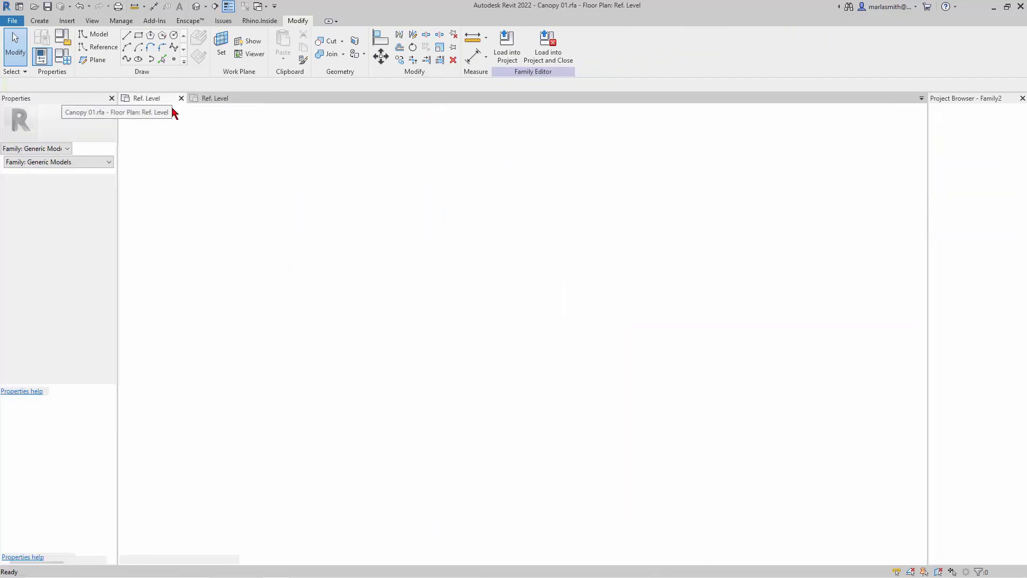
click(196, 7)
scroll(527, 393, up, 11)
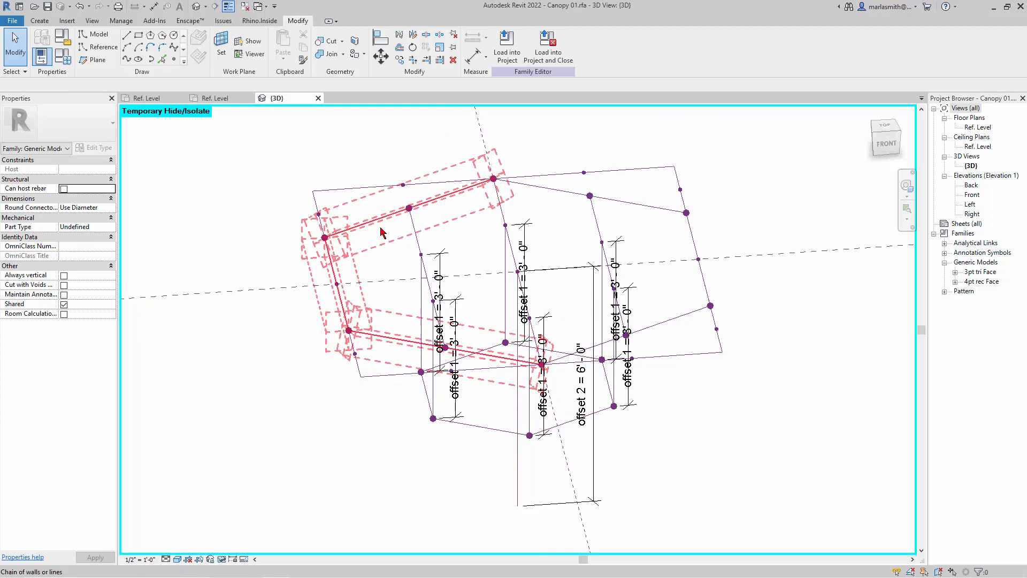
shift+middle_drag(378, 282, 501, 348)
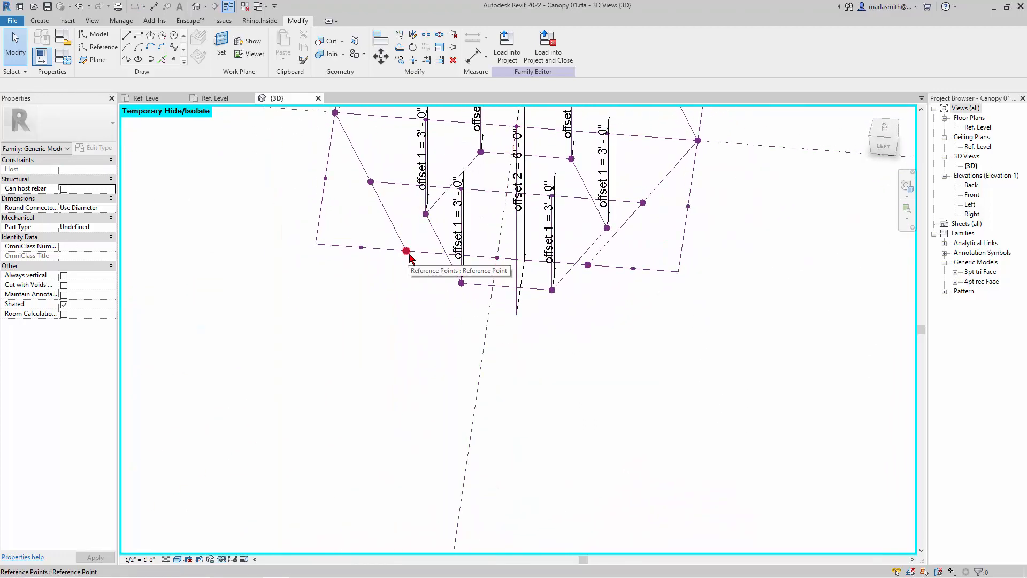
click(408, 252)
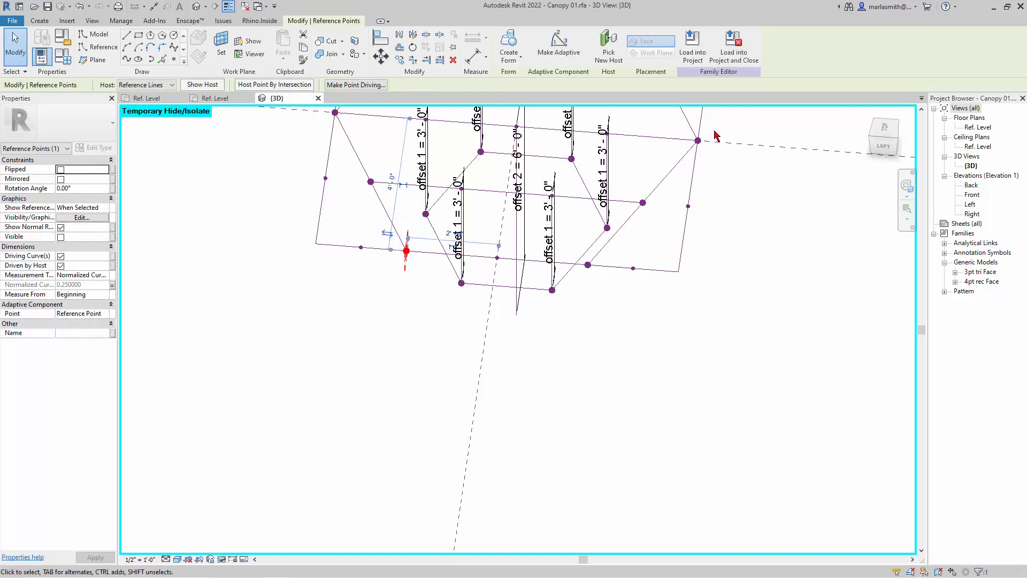
scroll(522, 368, down, 5)
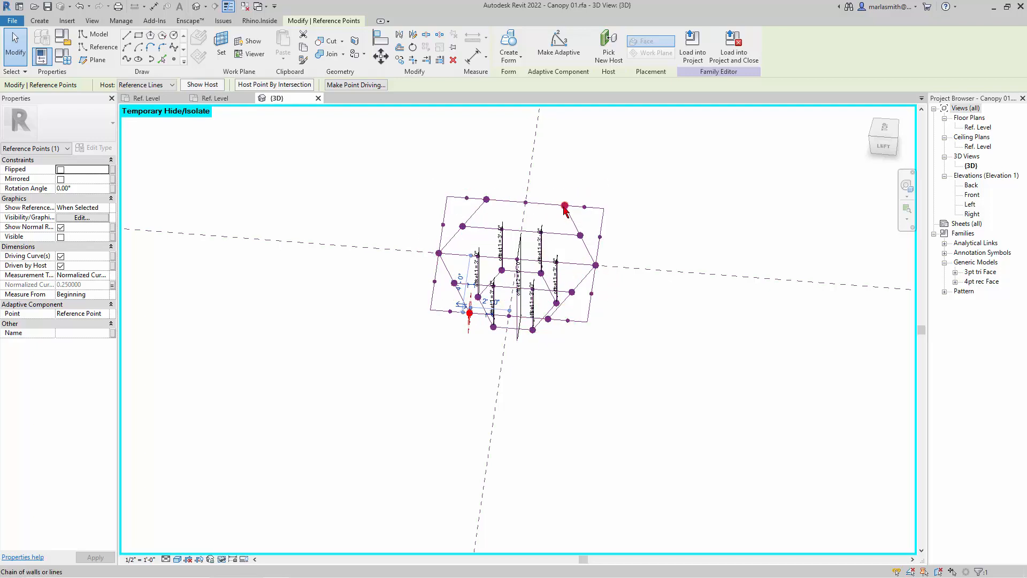
key(Escape)
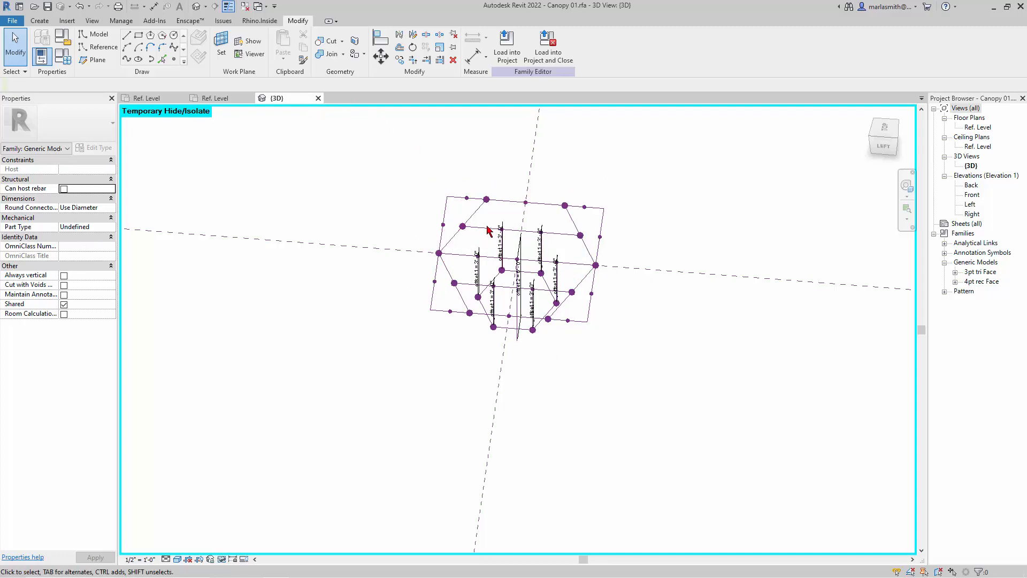
scroll(501, 232, up, 2)
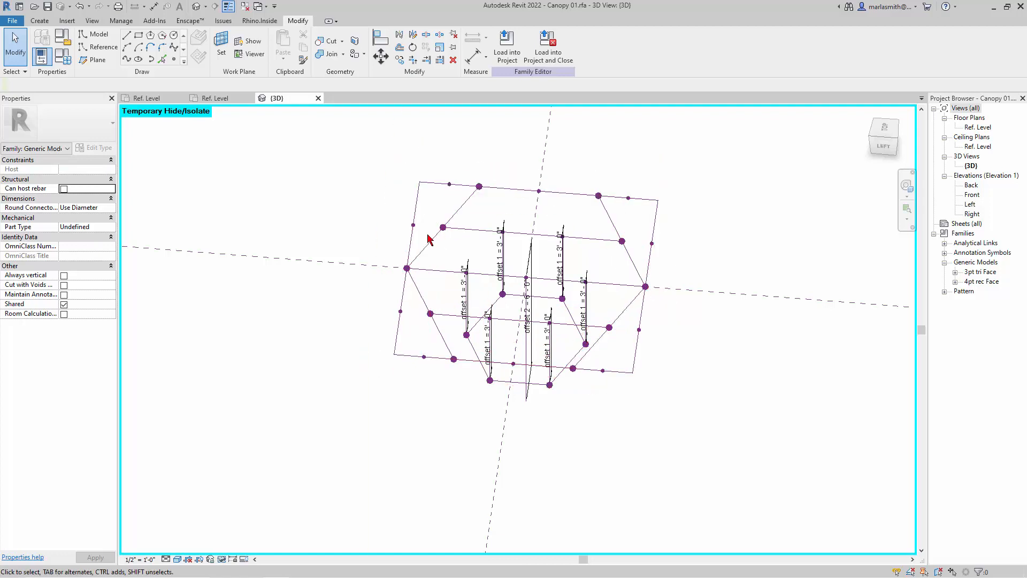
click(216, 100)
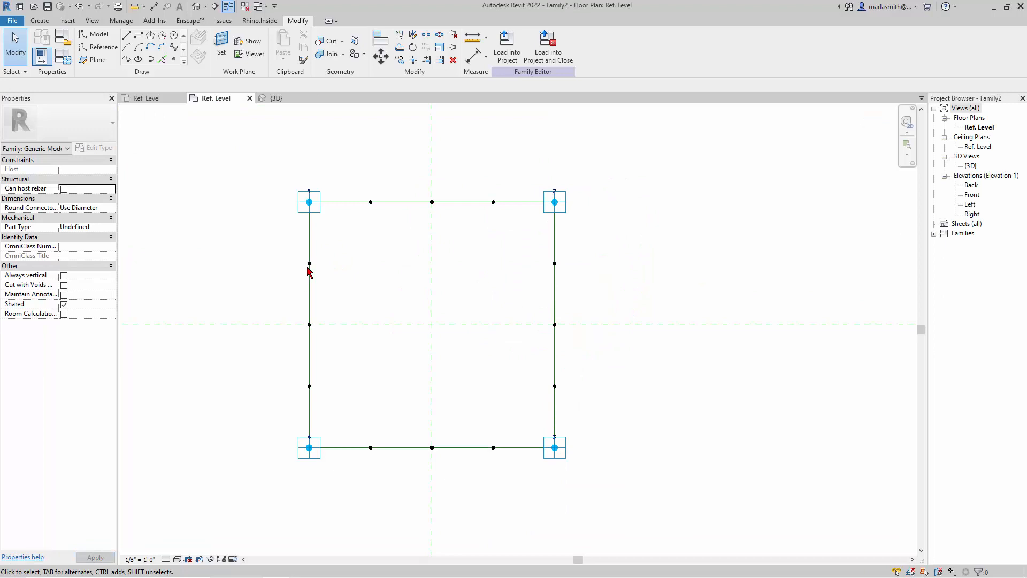
click(287, 99)
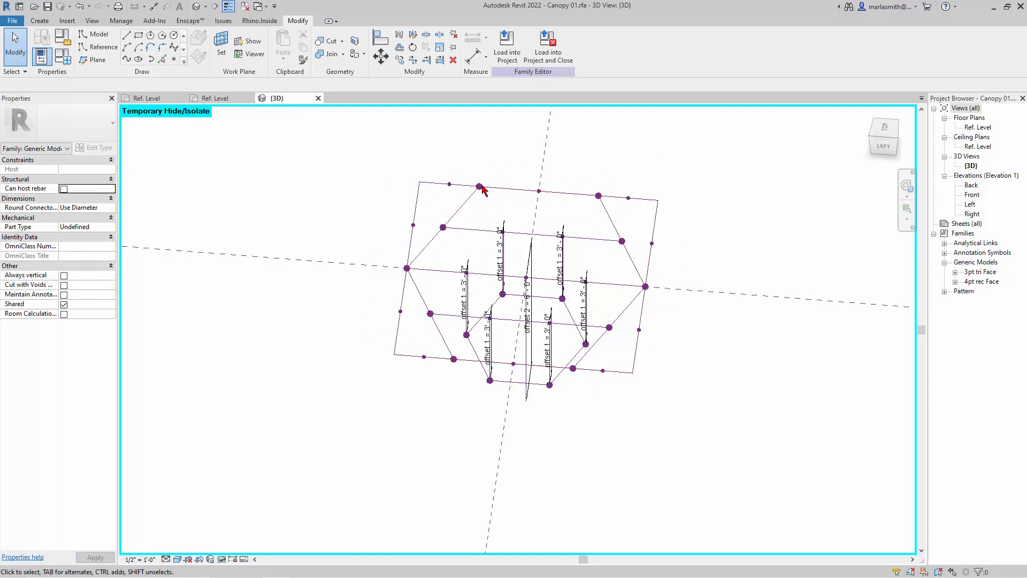
Inspect the reference point at the hexagon's corner on the outer frame line in Canopy 01's 3D view.
key(Tab)
key(Tab)
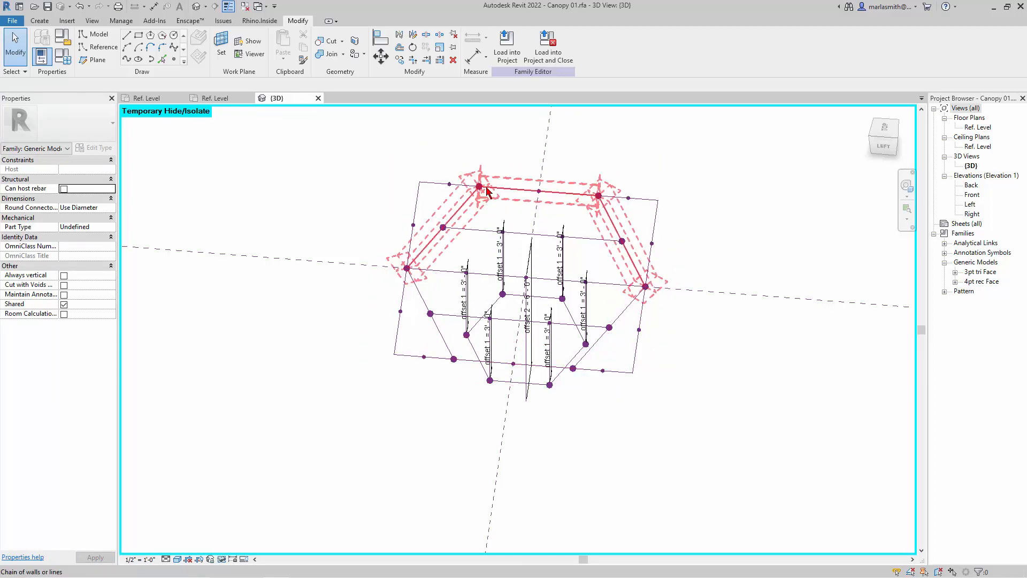
click(479, 187)
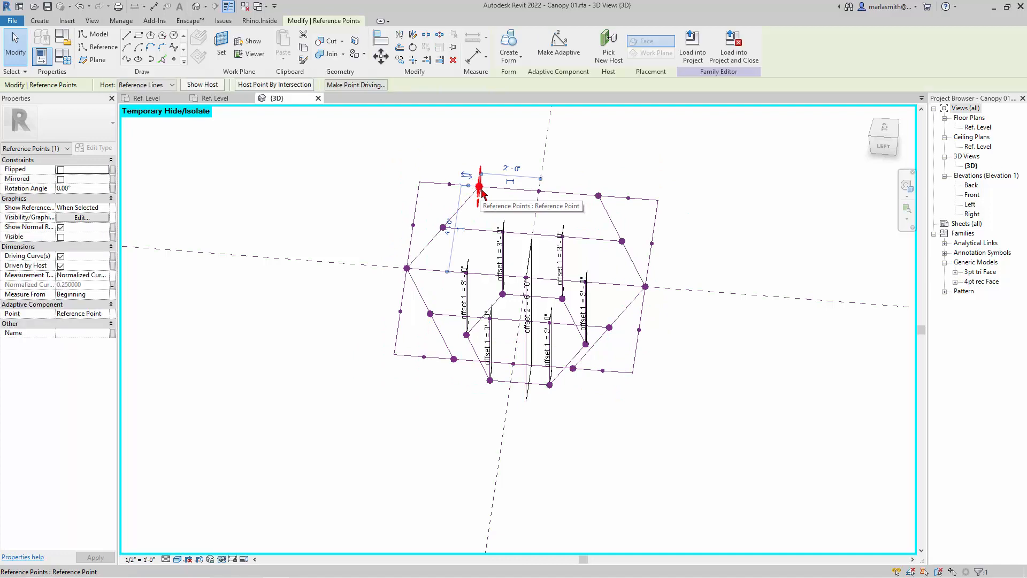
click(343, 230)
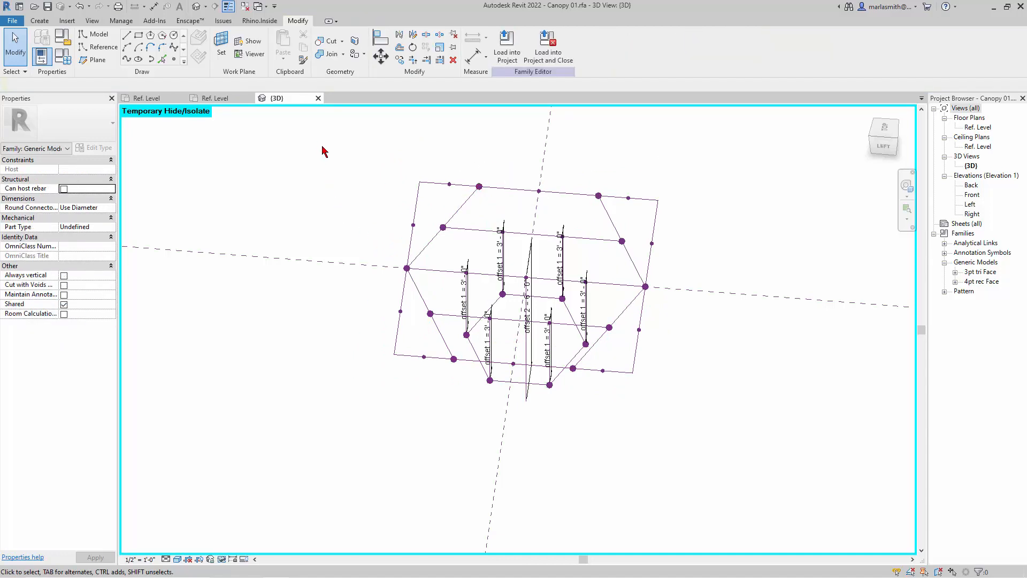
In Family2's Ref. Level plan, draw reference lines from the midpoints of lines 1–4 and 2–3 to the quarter points nearest adaptive points 1 and 2.
click(227, 105)
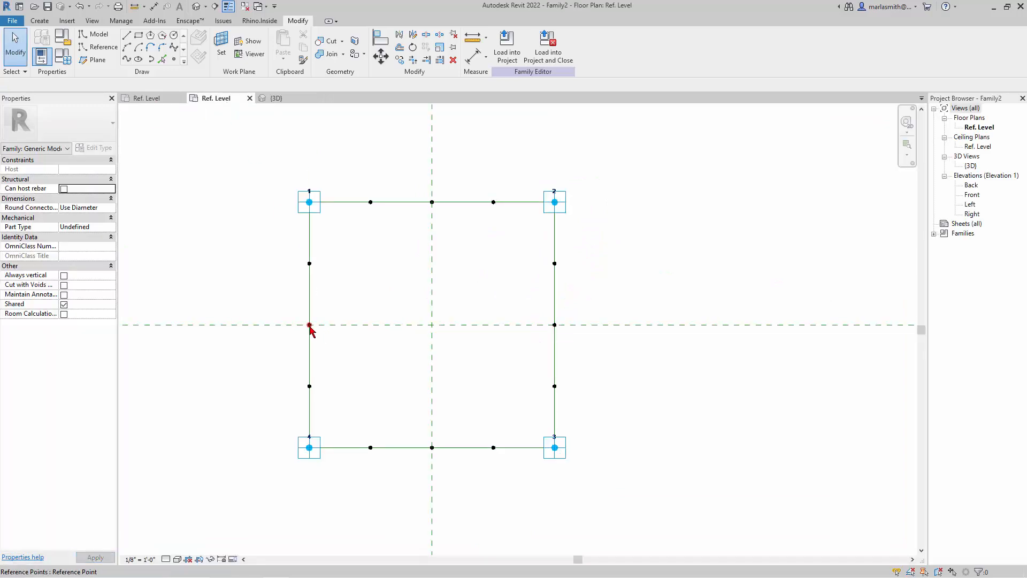
key(Tab)
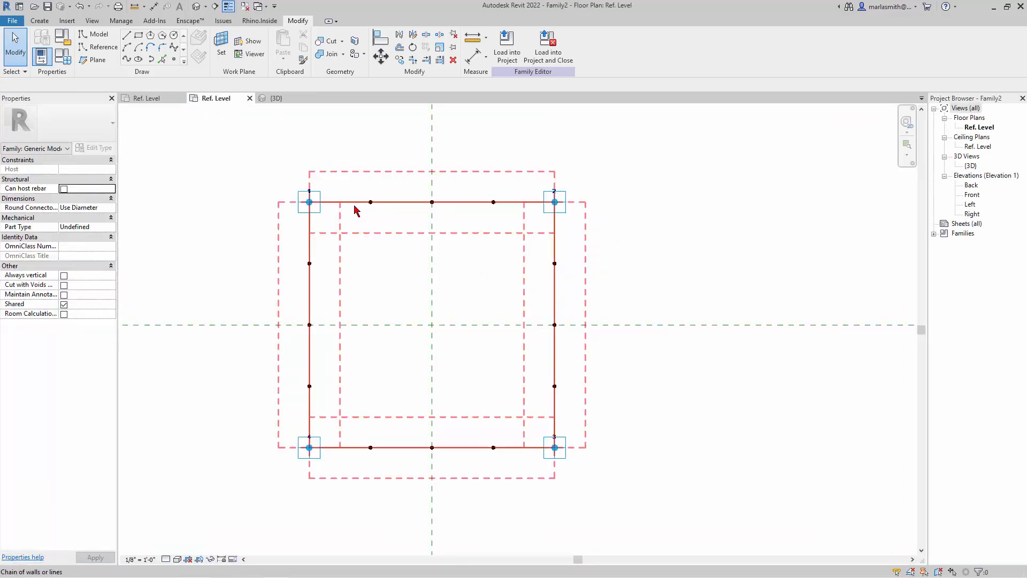
click(102, 47)
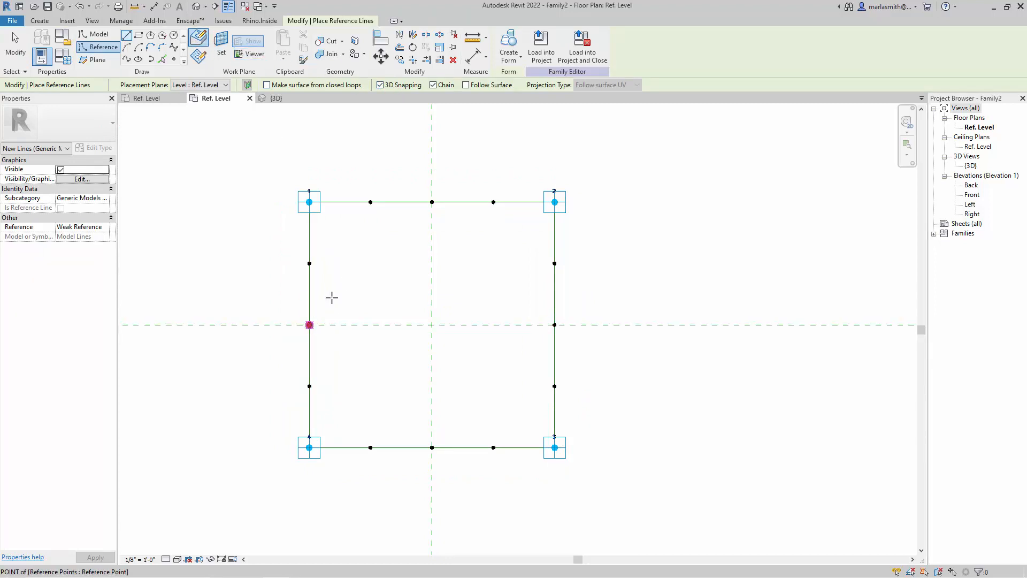
click(309, 325)
click(371, 202)
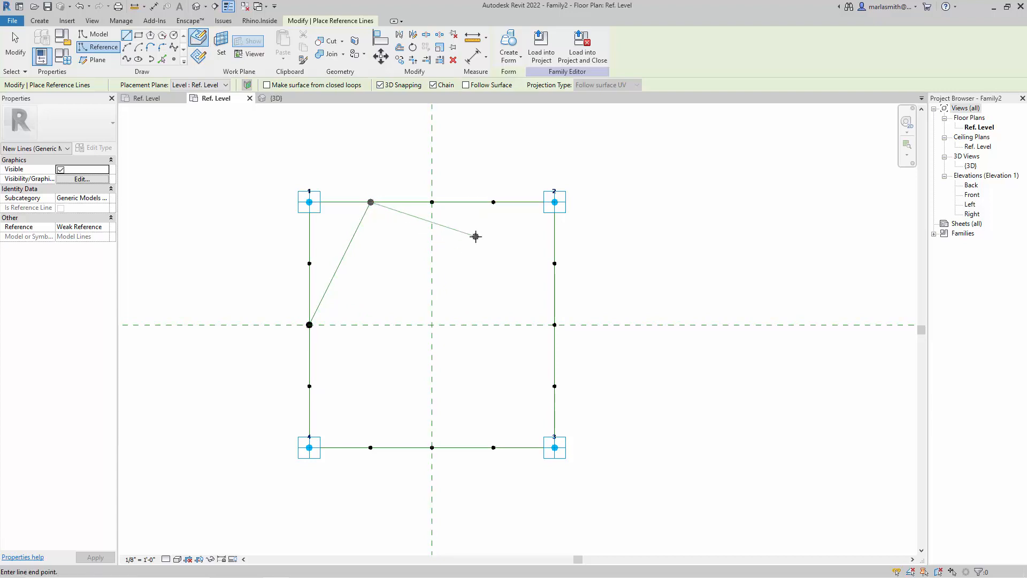
key(Escape)
click(493, 202)
click(555, 325)
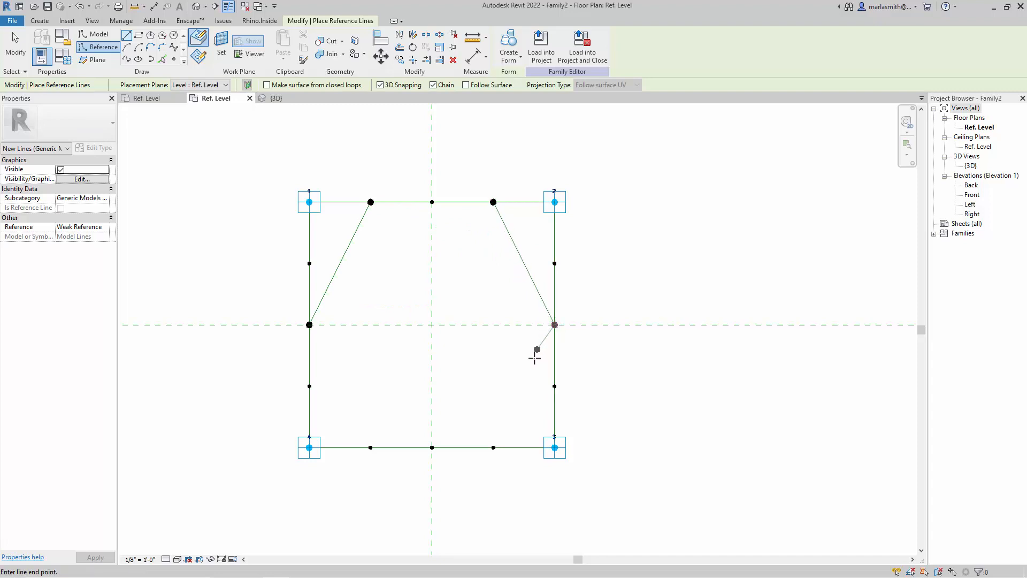
Complete the hexagon with reference lines from the same side midpoints to the quarter points on line 4–3 nearest adaptive points 3 and 4.
click(493, 447)
key(Escape)
click(371, 448)
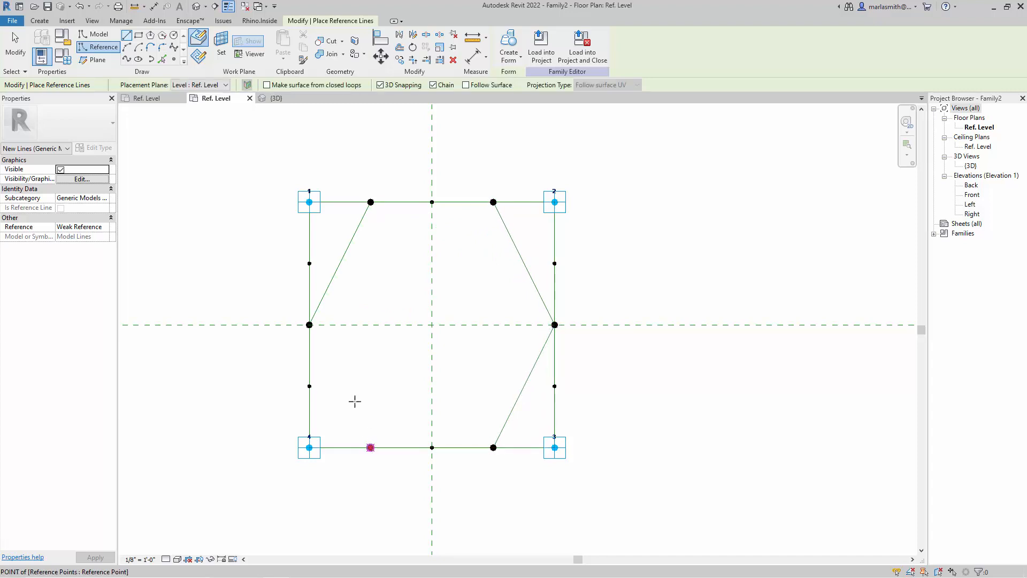
click(309, 325)
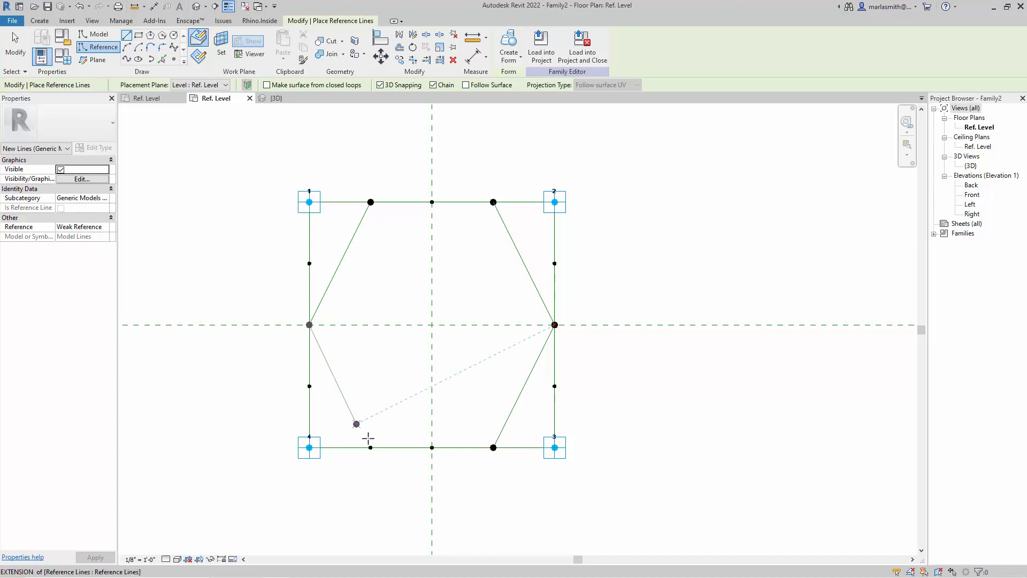
click(371, 448)
key(Escape)
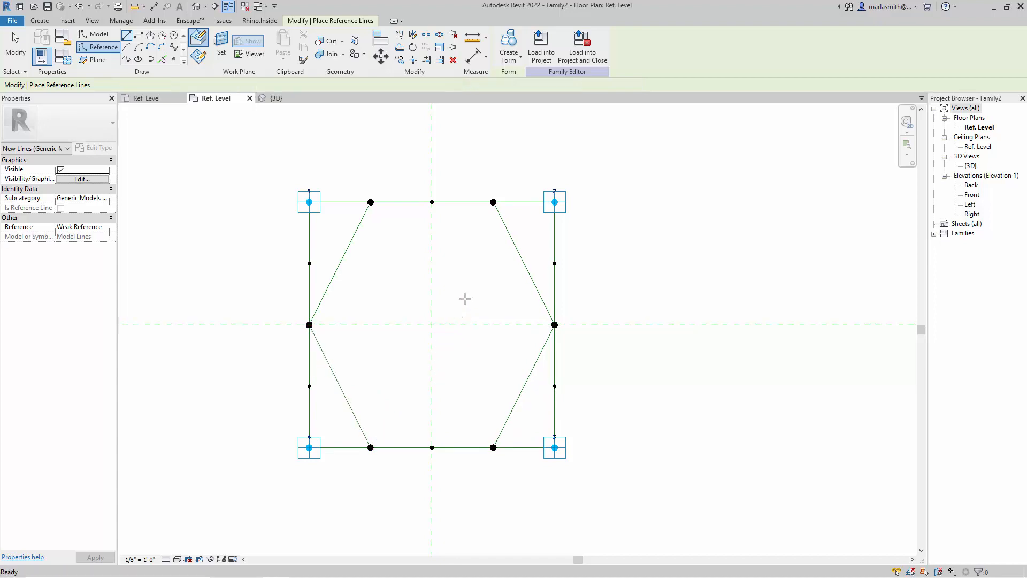
key(Escape)
Examine Canopy 01's plan and 3D view to see how the hexagon's diagonals, cross lines and offset points are arranged.
scroll(440, 276, down, 1)
scroll(440, 277, down, 1)
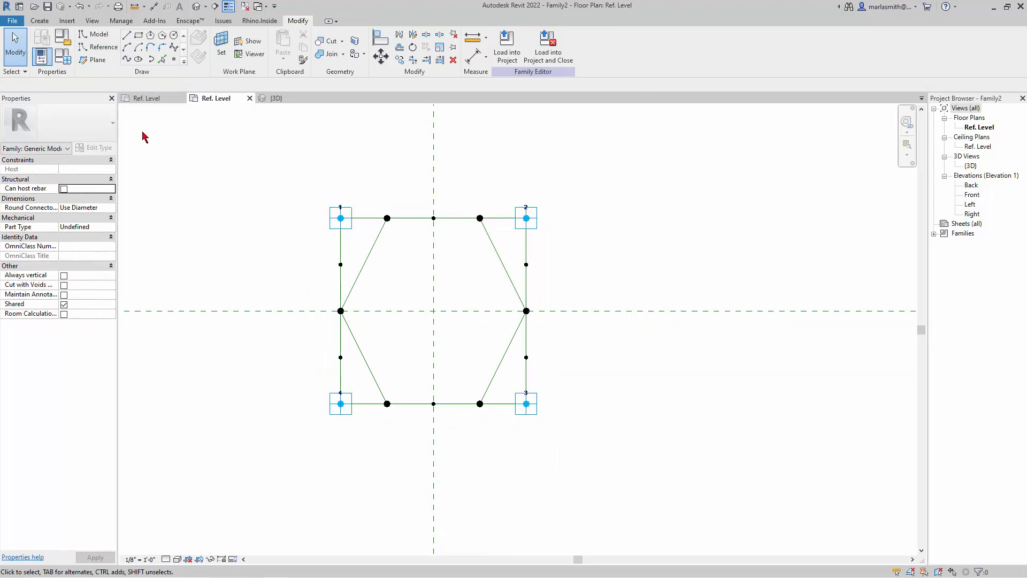
click(160, 99)
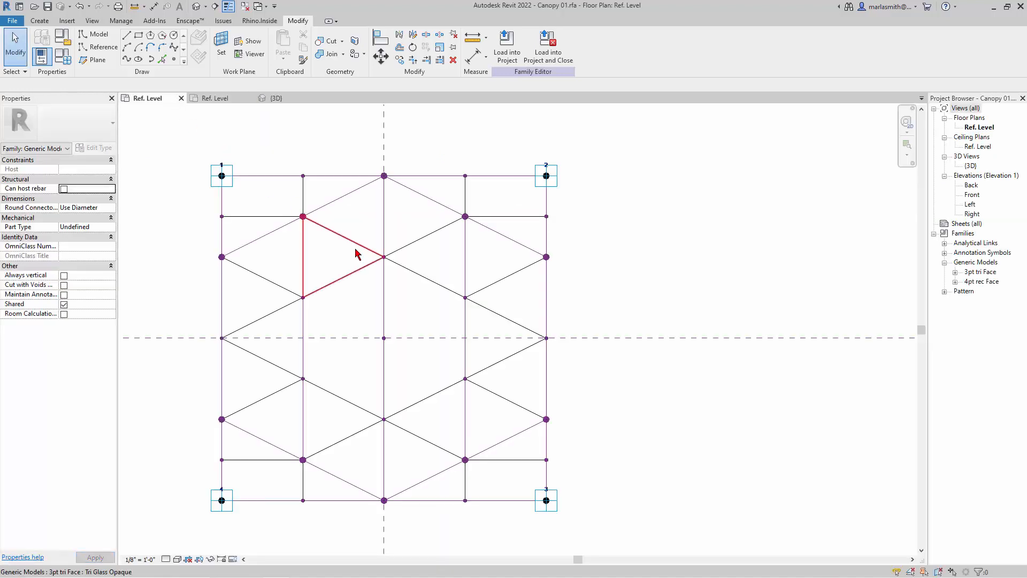
click(196, 6)
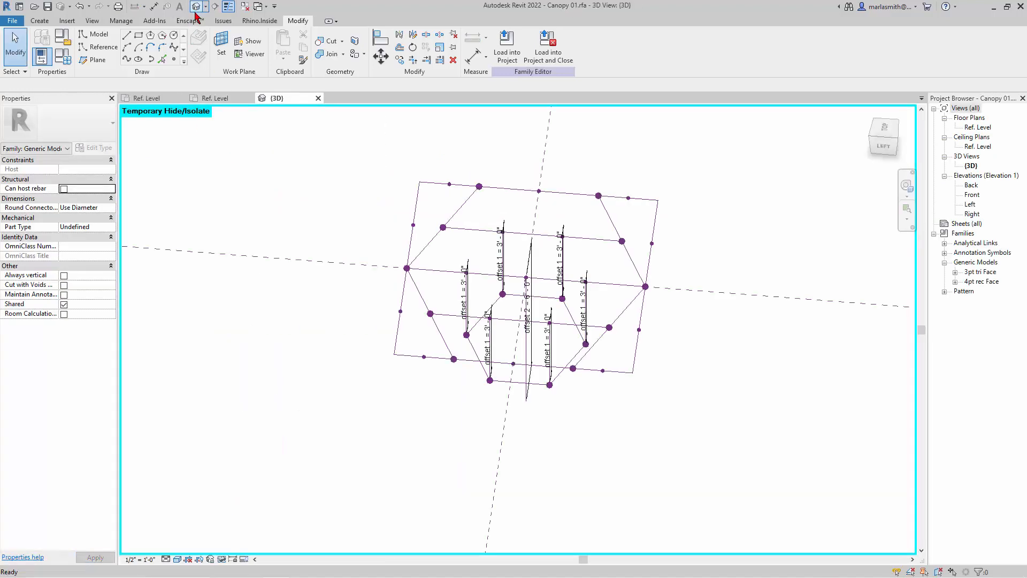
scroll(527, 278, up, 2)
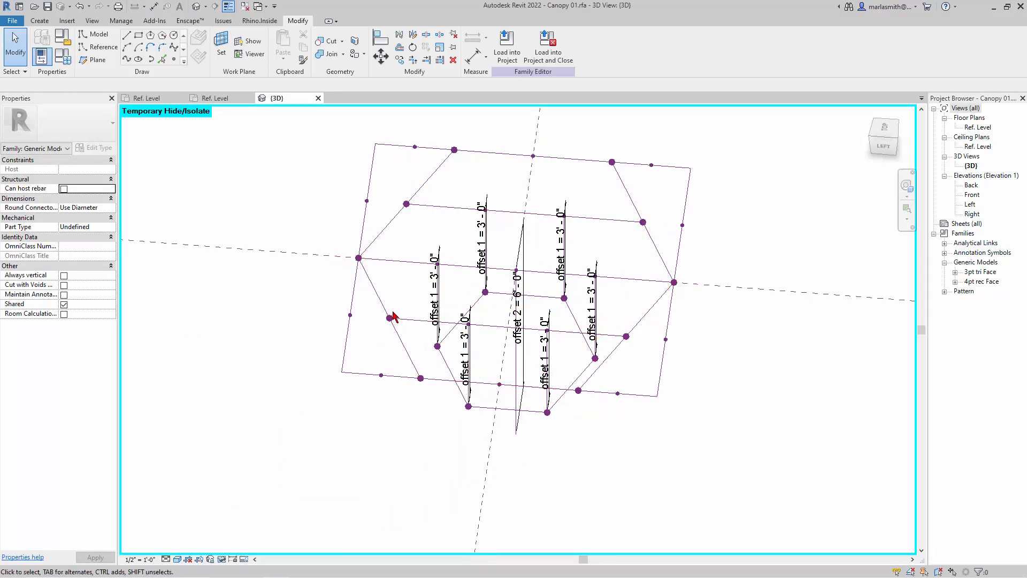
shift+middle_drag(503, 225, 508, 159)
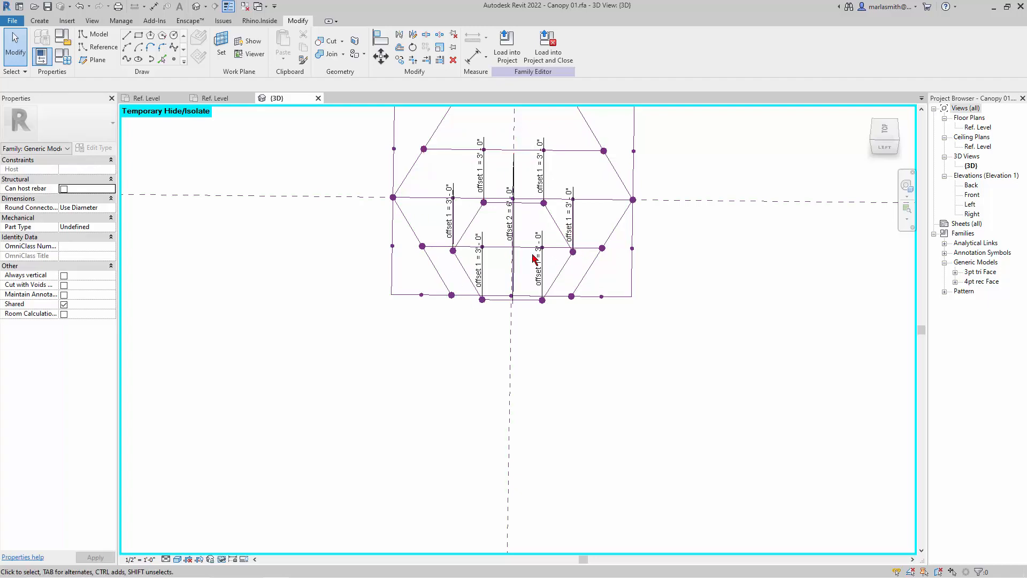
shift+middle_drag(537, 256, 455, 181)
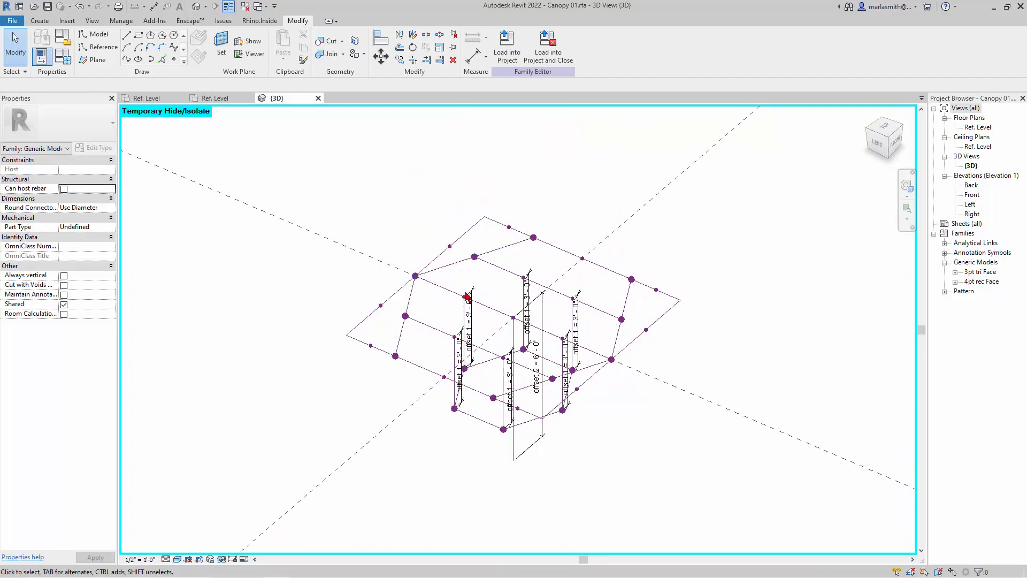
Place a reference point at the midpoint of each of the four diagonal reference lines in Family2's Ref. Level plan.
click(204, 104)
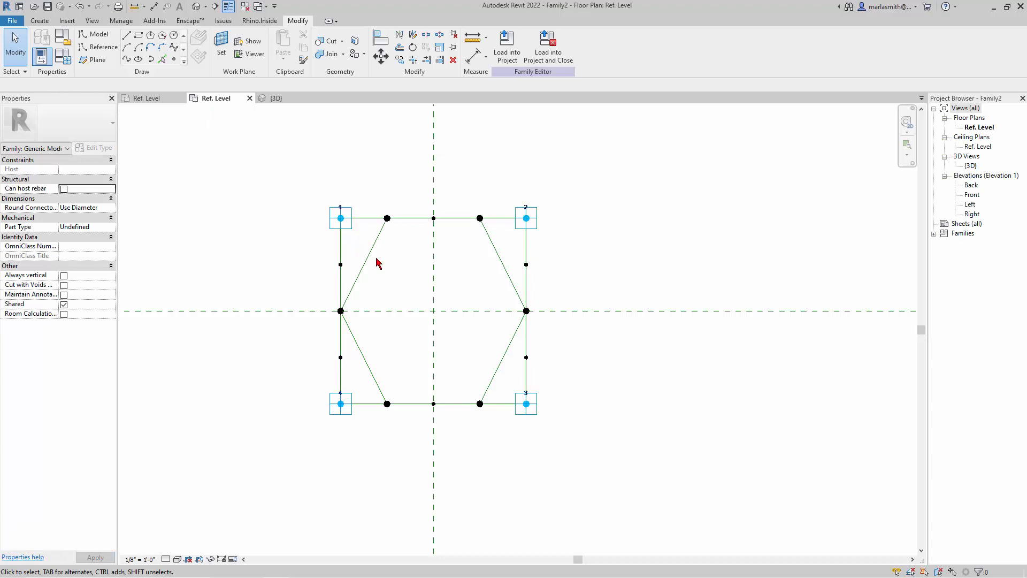
scroll(377, 262, up, 1)
key(Tab)
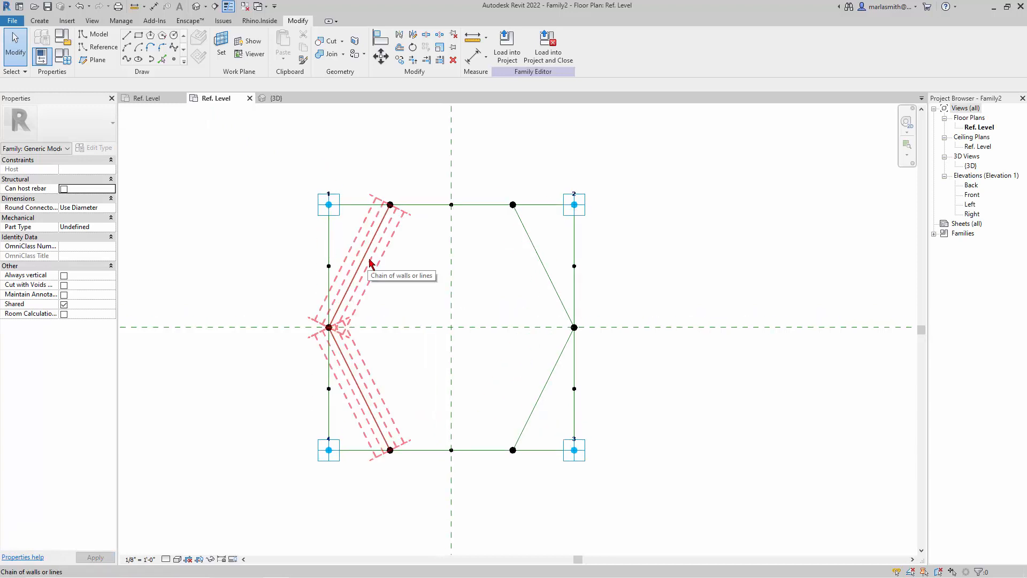
click(174, 59)
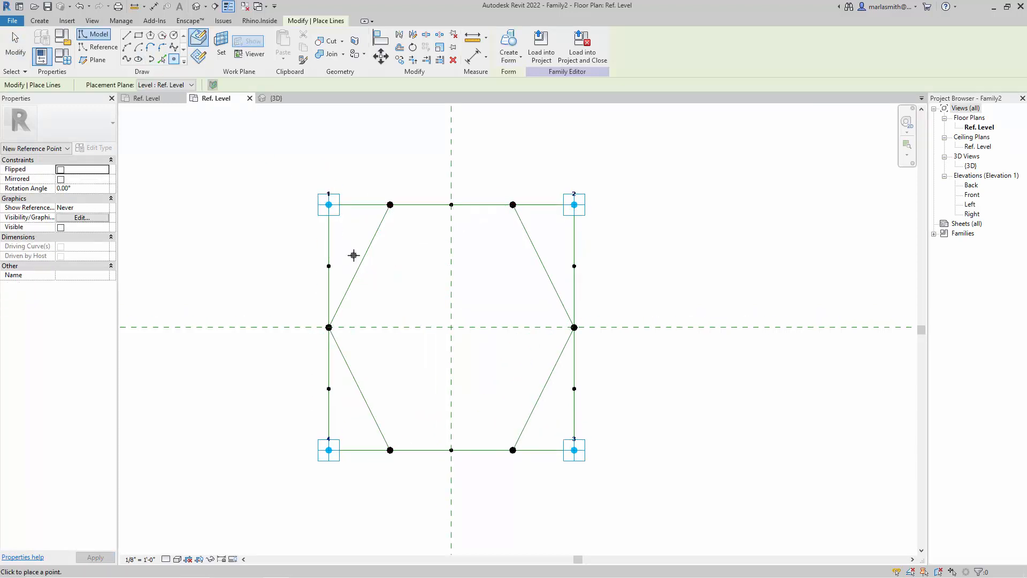
click(359, 266)
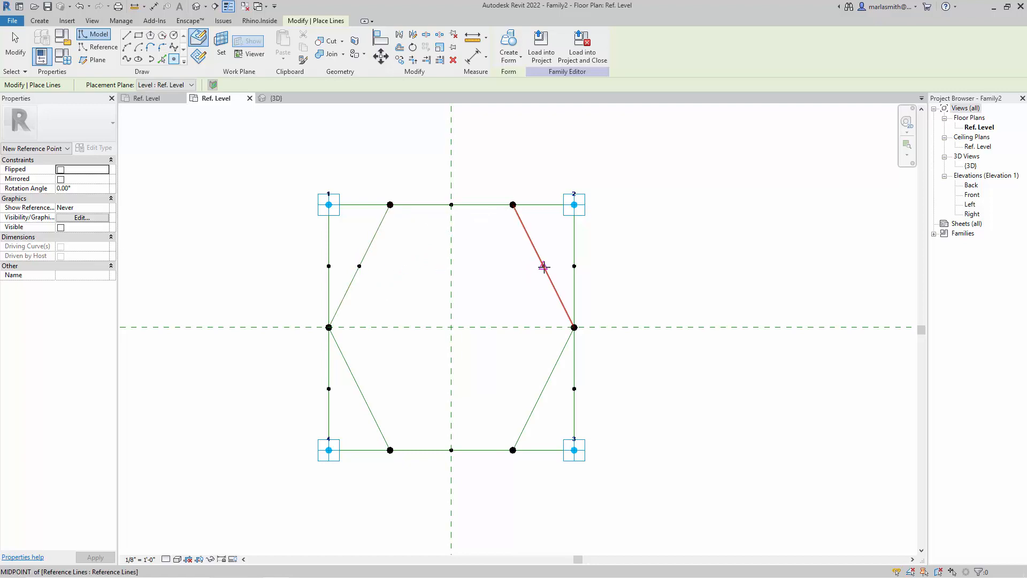
click(543, 266)
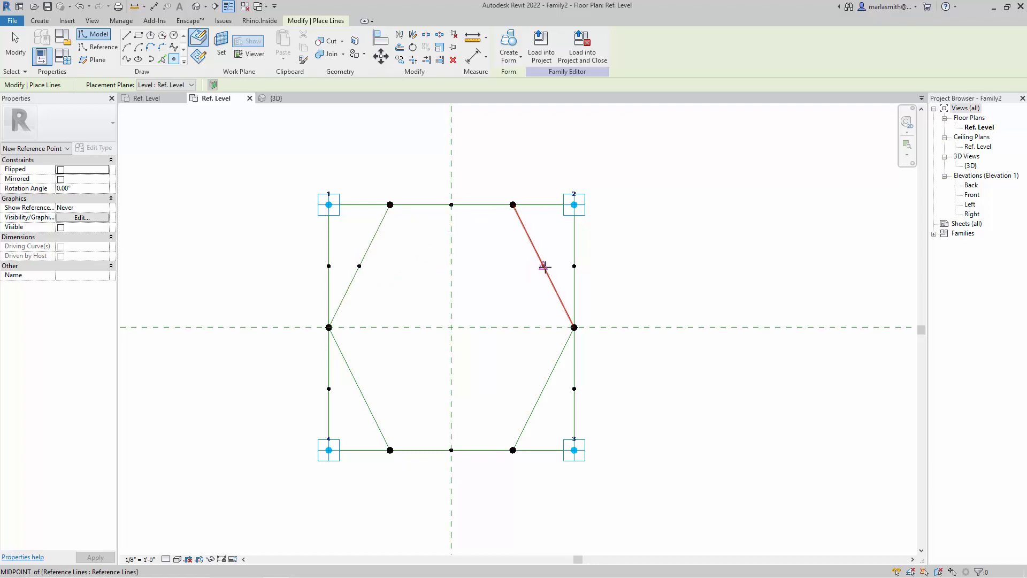
click(543, 389)
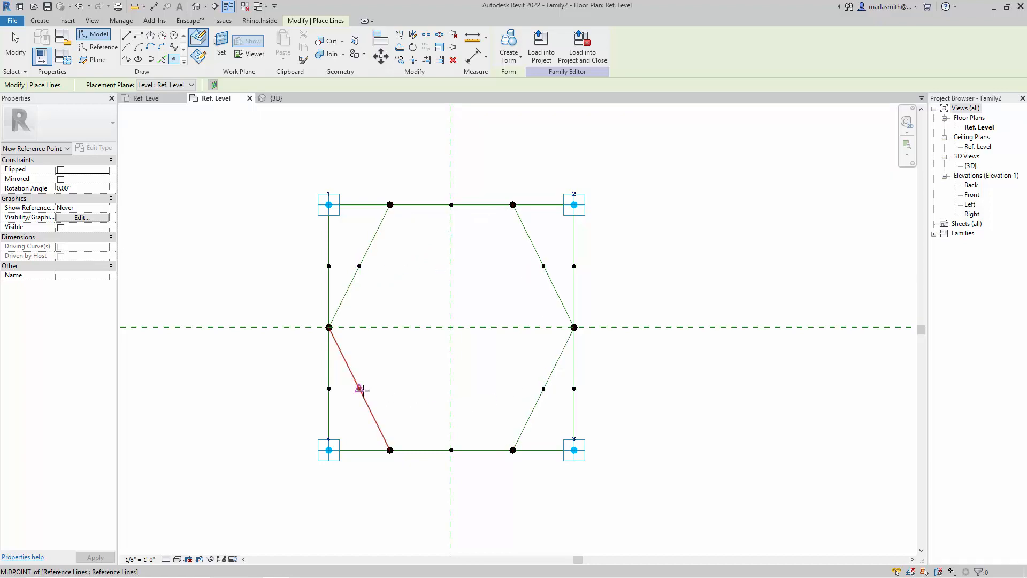
click(360, 389)
key(Escape)
key(Escape)
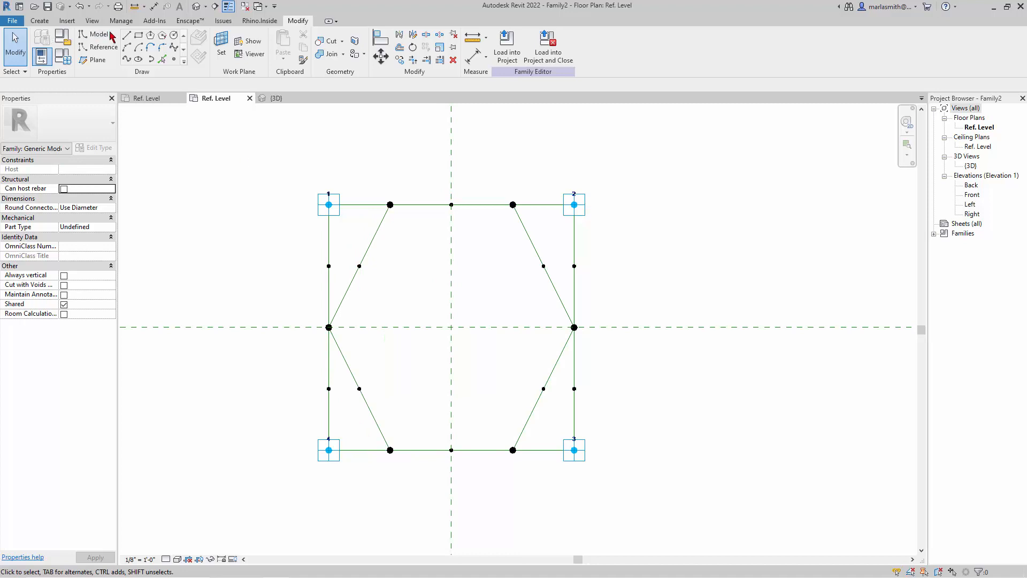
Draw two horizontal reference lines across the hexagon, each joining the opposite midpoints of a pair of diagonals.
click(99, 47)
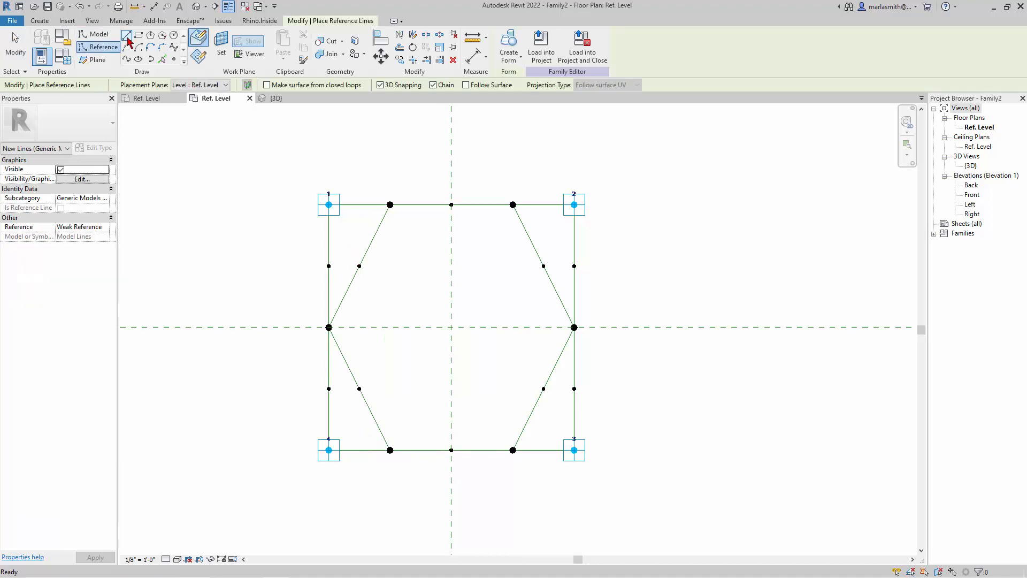
click(359, 266)
click(544, 266)
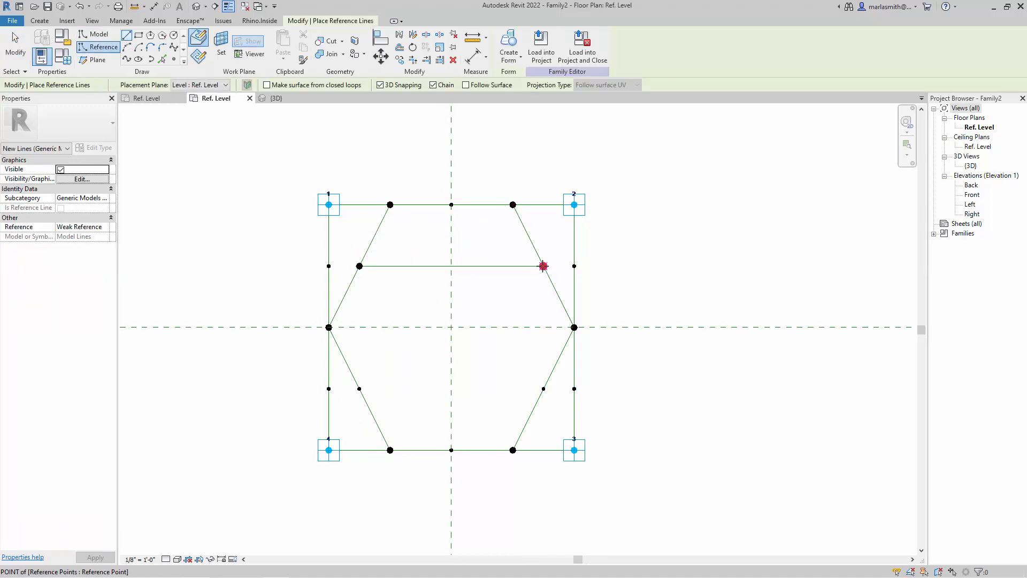
key(Escape)
click(359, 389)
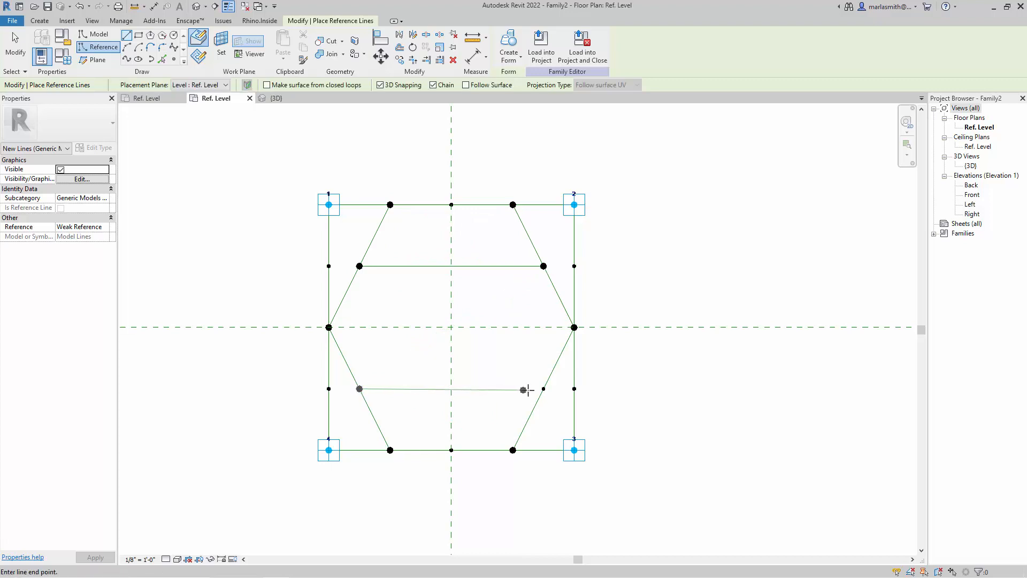
click(543, 389)
key(Escape)
key(Escape)
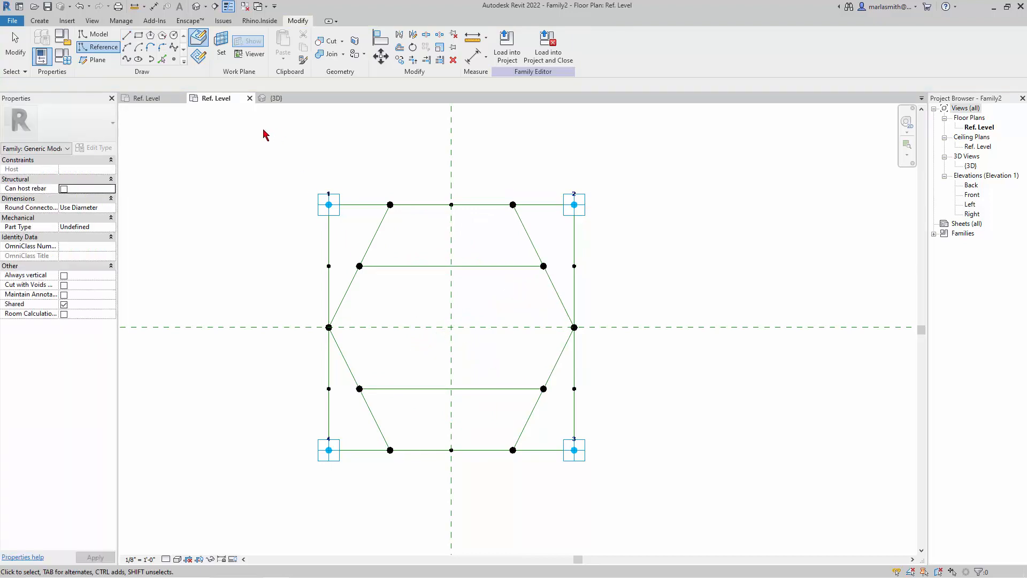
Examine the points along the hexagon's cross lines and their offsets in Canopy 01's plan and 3D view.
click(152, 99)
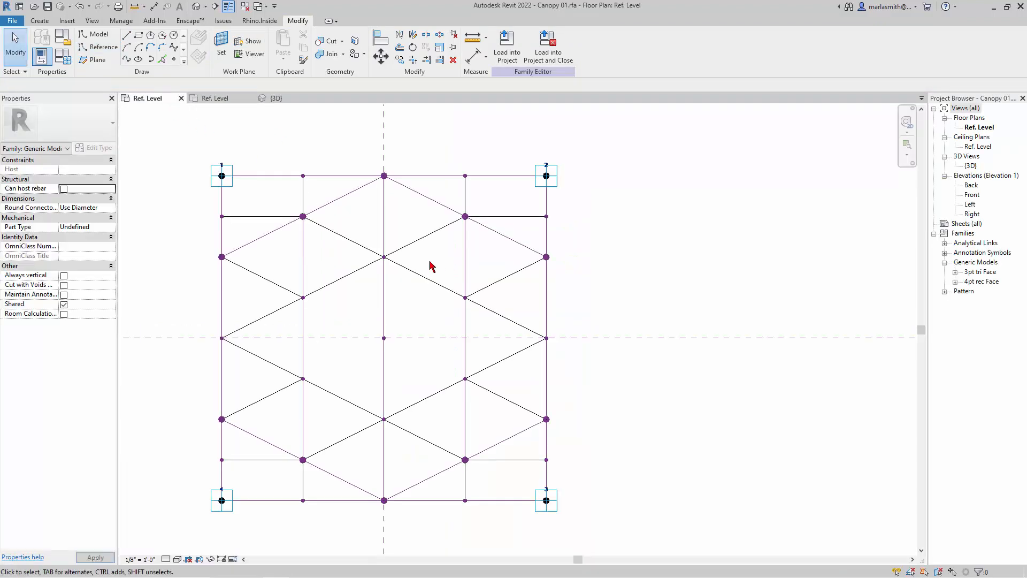
click(276, 98)
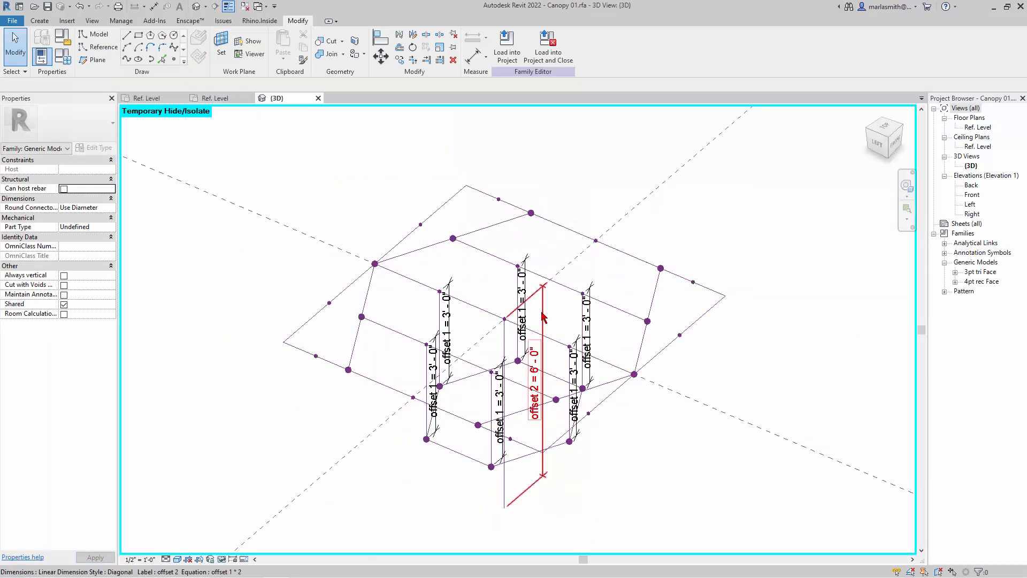
scroll(544, 317, up, 2)
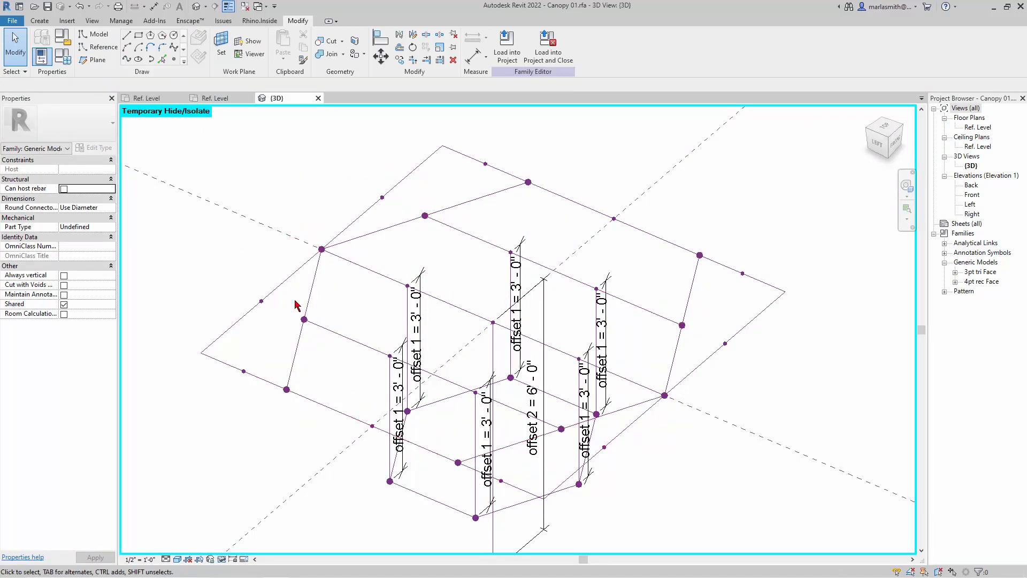
mouse_move(603, 452)
shift+middle_down()
mouse_move(523, 409)
mouse_move(628, 445)
mouse_move(650, 428)
mouse_move(624, 447)
mouse_move(591, 441)
shift+middle_up()
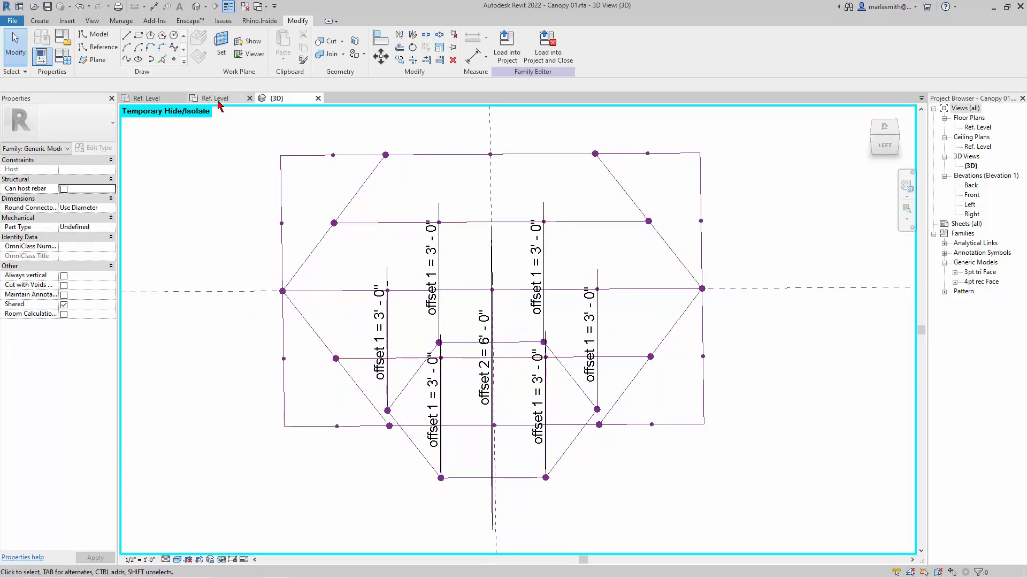
shift+middle_drag(336, 223, 284, 222)
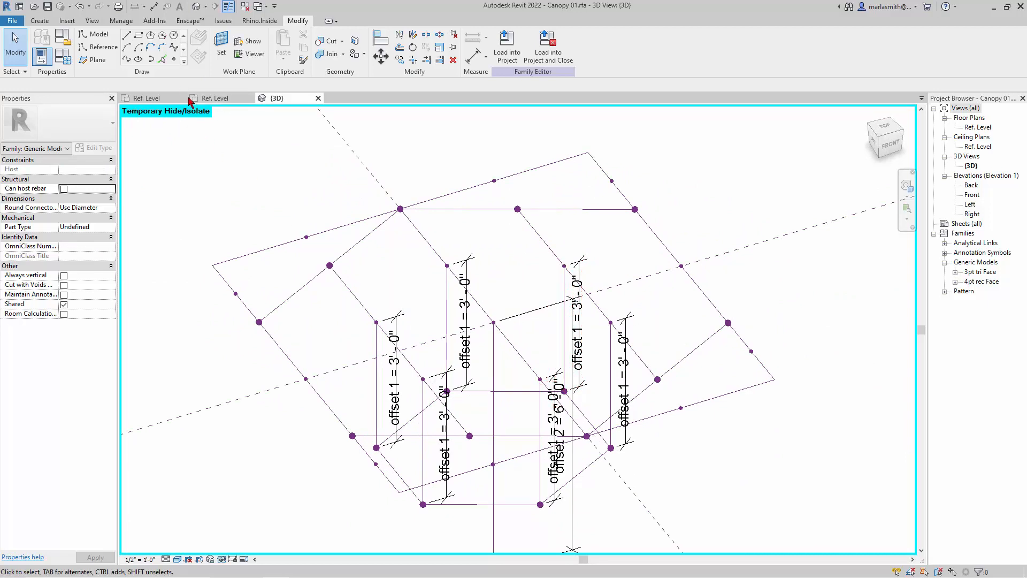
Place two reference points on each of the two horizontal cross lines in Family2's Ref. Level plan.
click(217, 99)
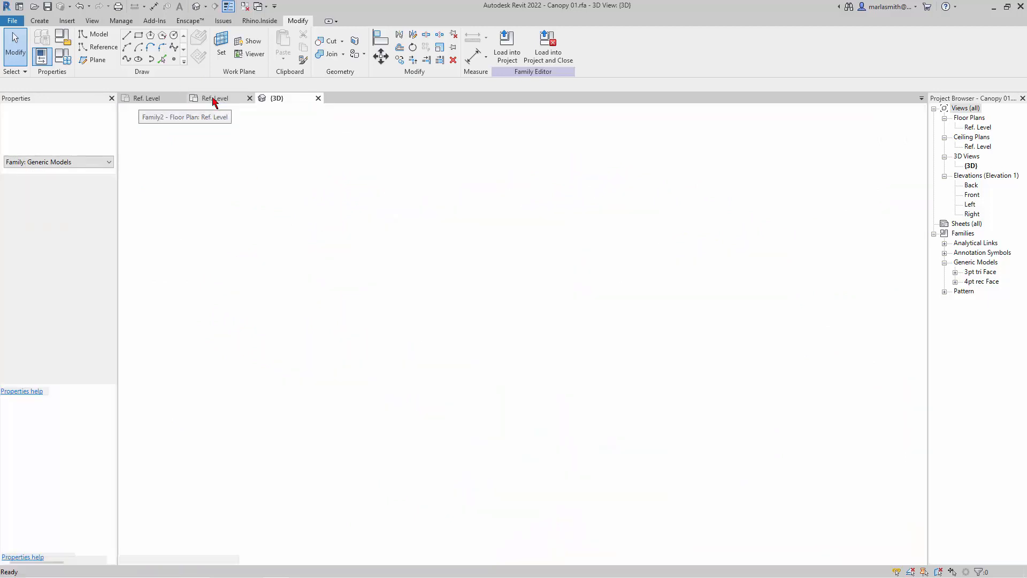
click(174, 60)
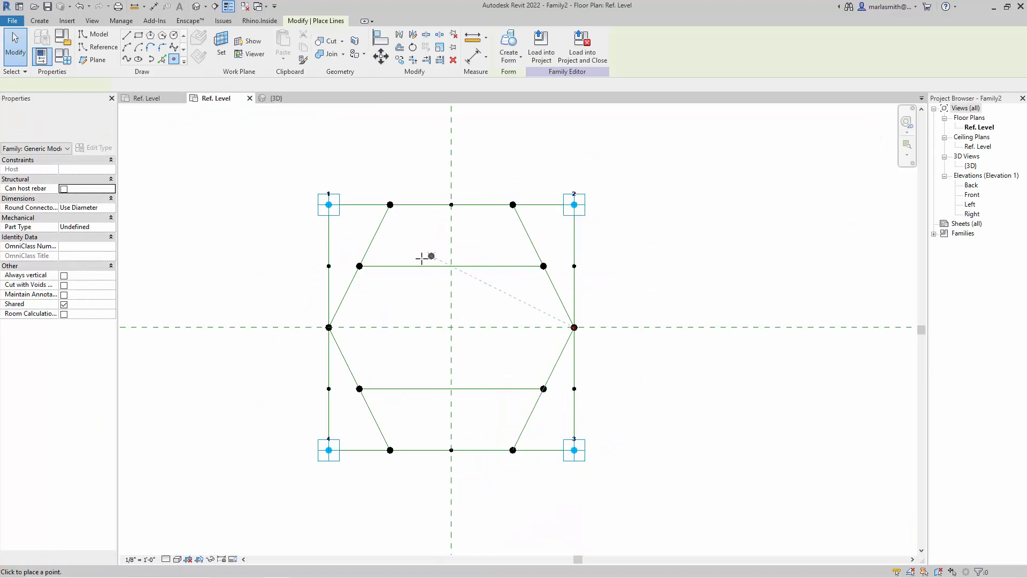
click(413, 266)
click(491, 266)
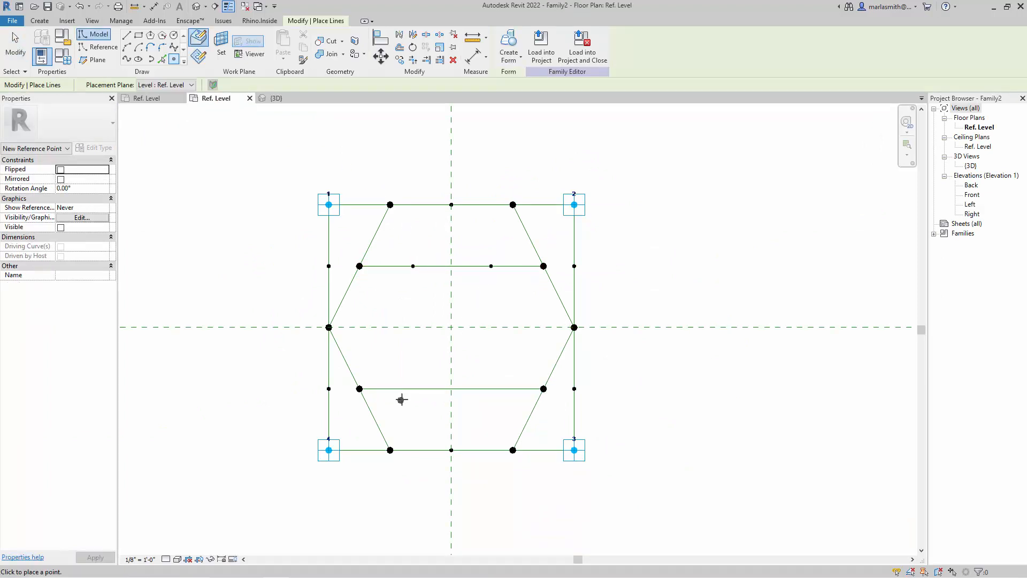
click(484, 388)
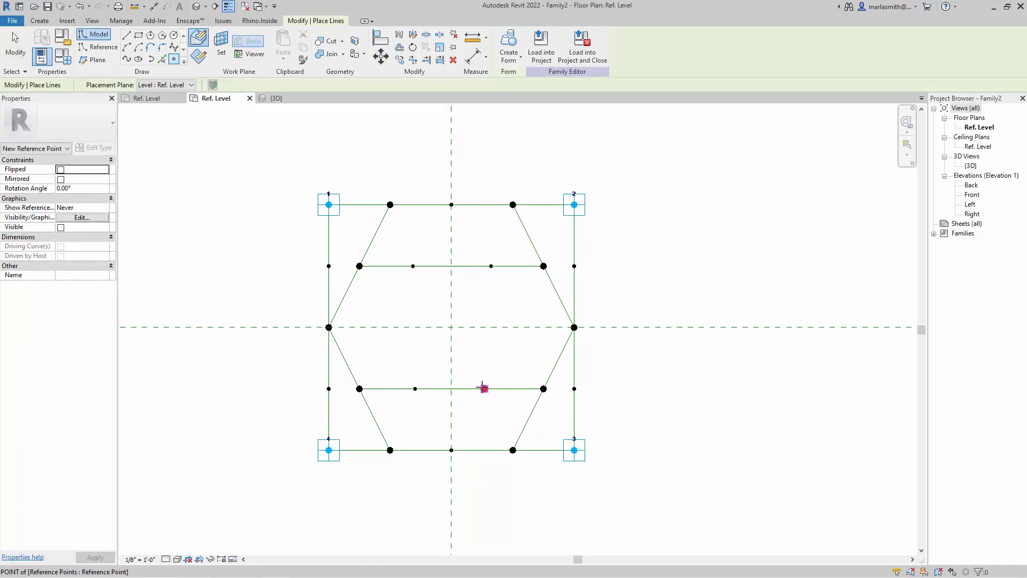
key(Escape)
Create a family parameter named .33 and associate it with the normalized curve parameter of the upper cross line's left point.
click(413, 267)
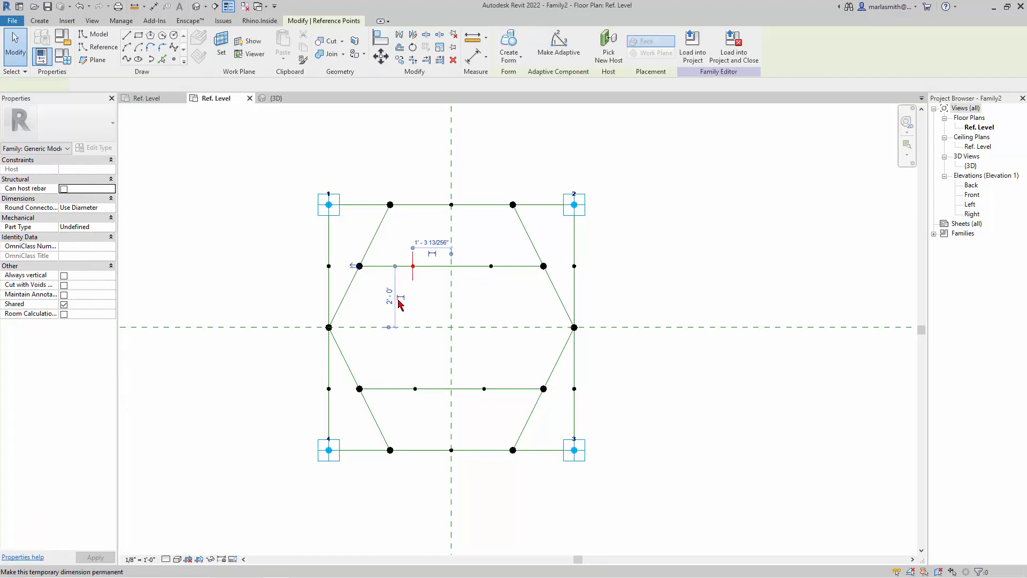
click(113, 284)
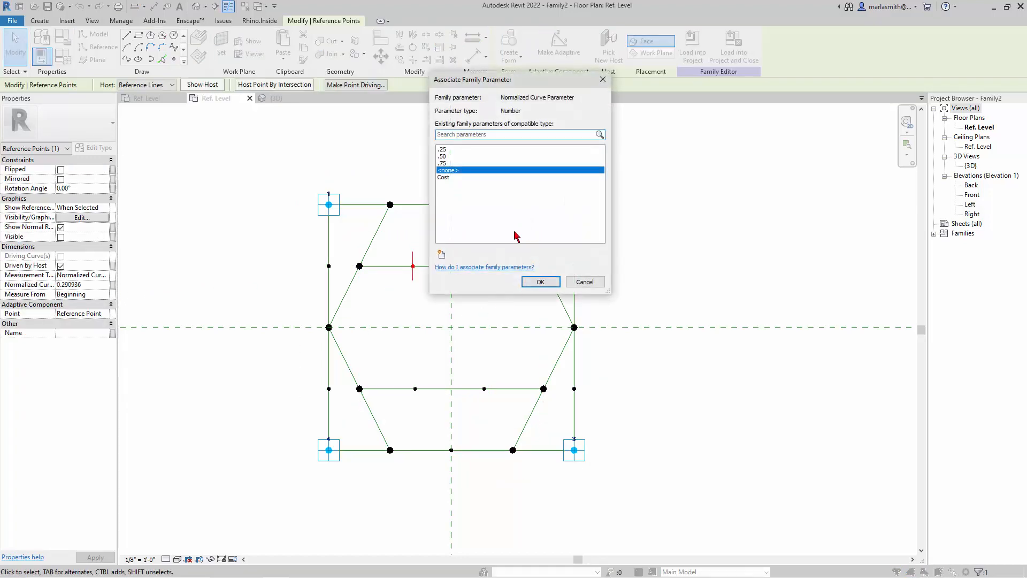
click(442, 255)
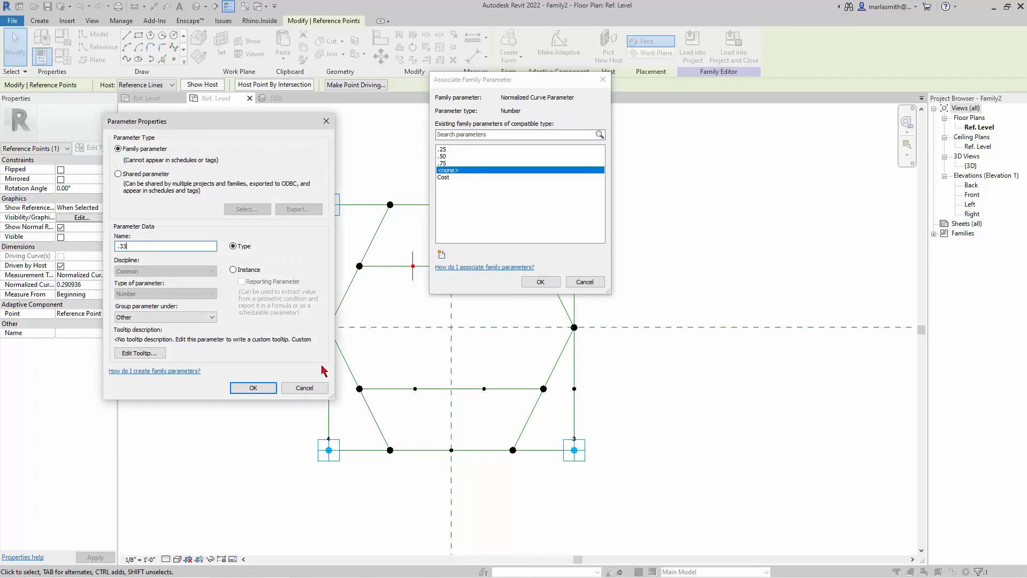
click(261, 390)
click(549, 282)
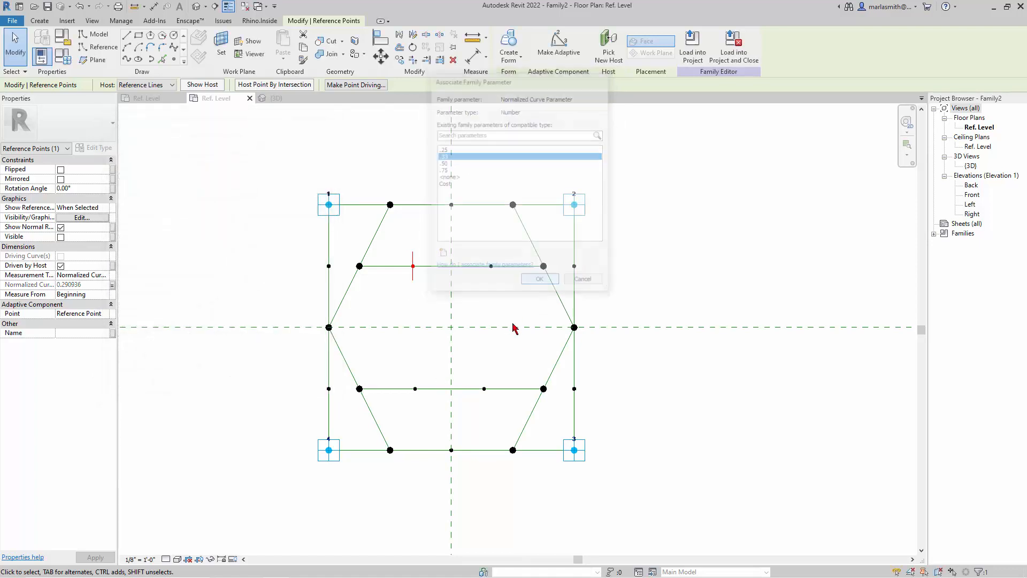
Create a family parameter named .66 and associate it with the normalized curve parameter of the upper cross line's right point.
click(492, 267)
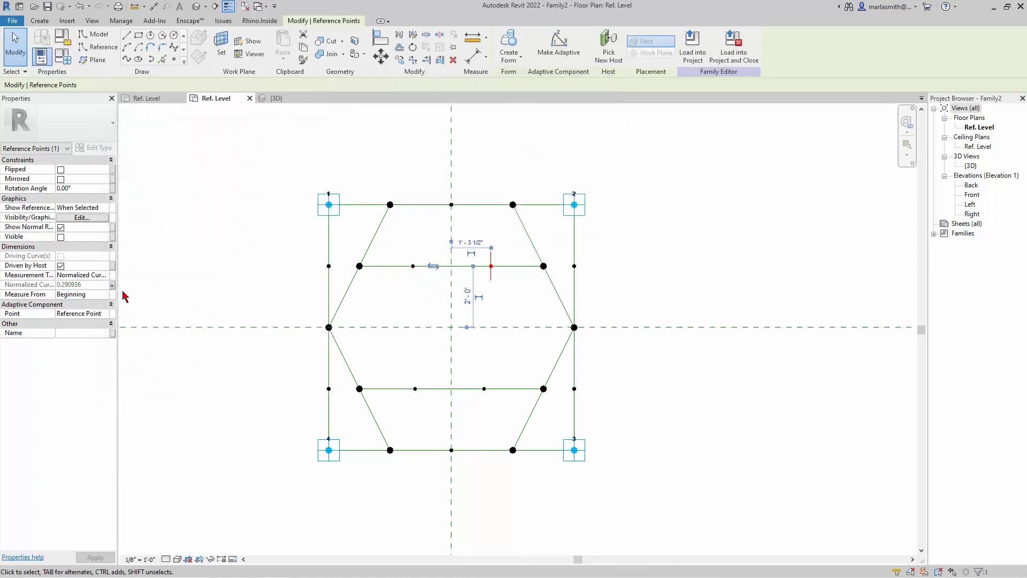
click(113, 285)
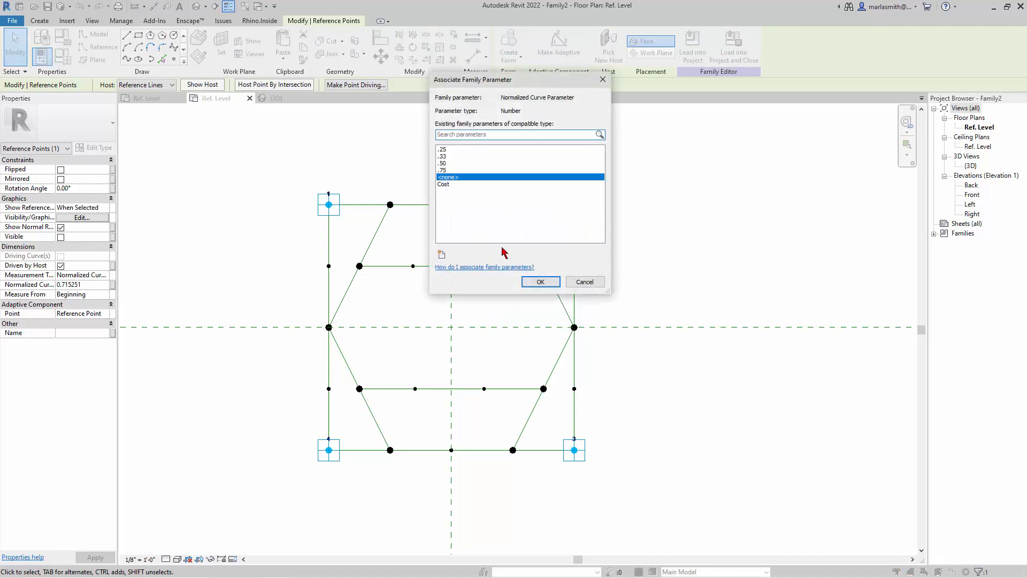
click(442, 255)
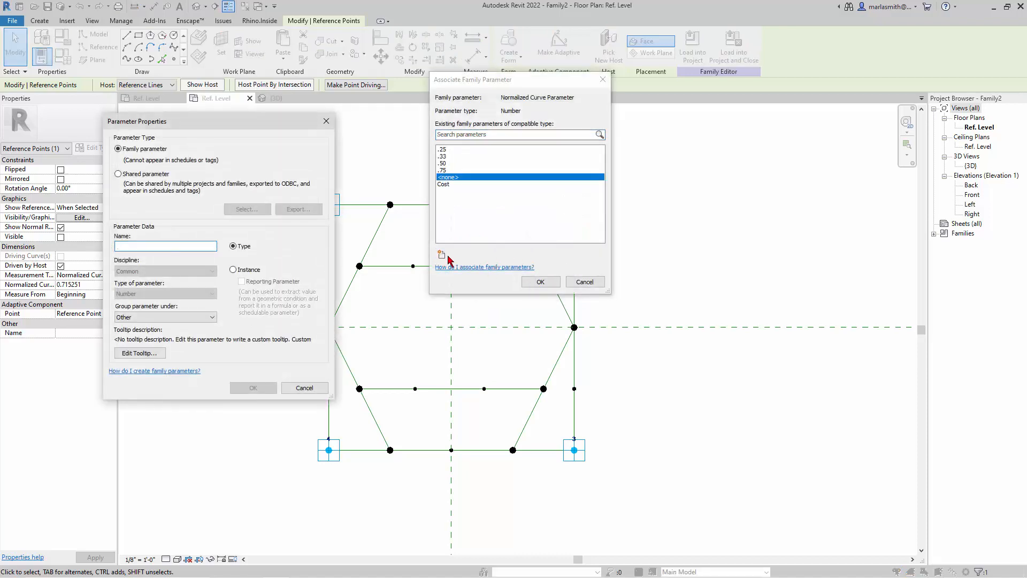
text(.66)
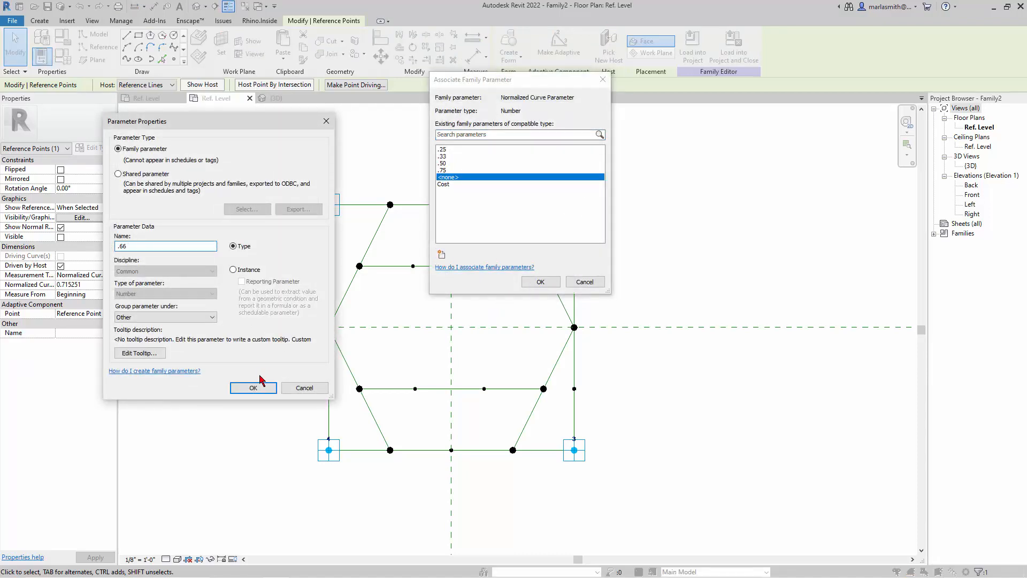
click(255, 386)
click(550, 286)
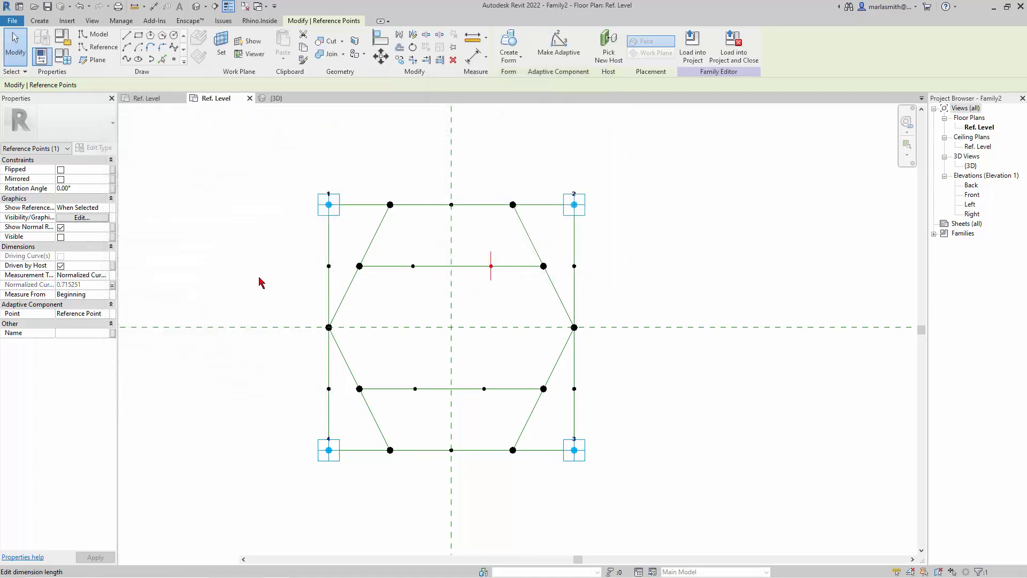
Set the .66 parameter's formula to 2/3 and adjust the .33 parameter so the upper cross line's points sit at its thirds.
click(258, 279)
click(64, 58)
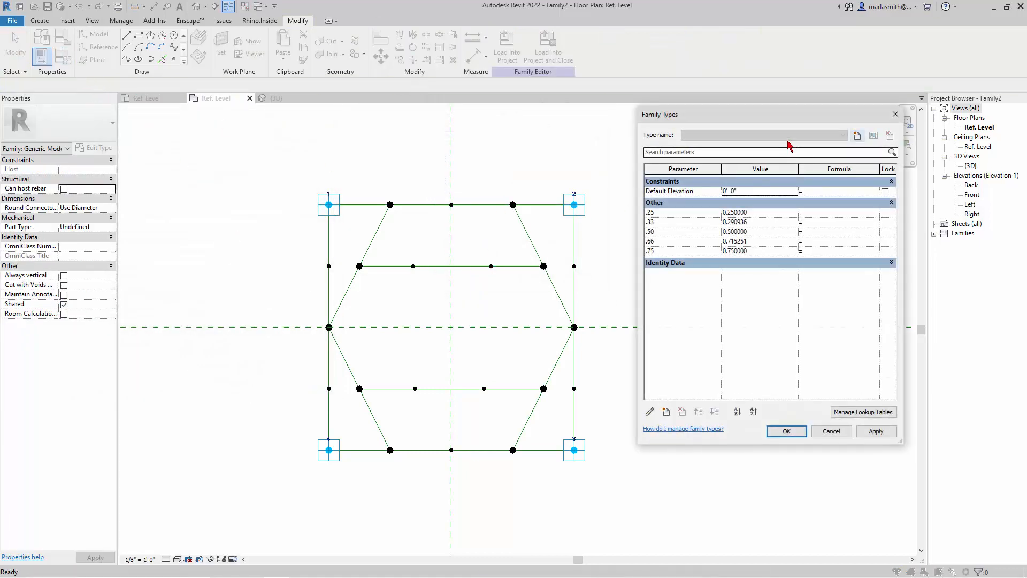
drag(770, 121, 556, 138)
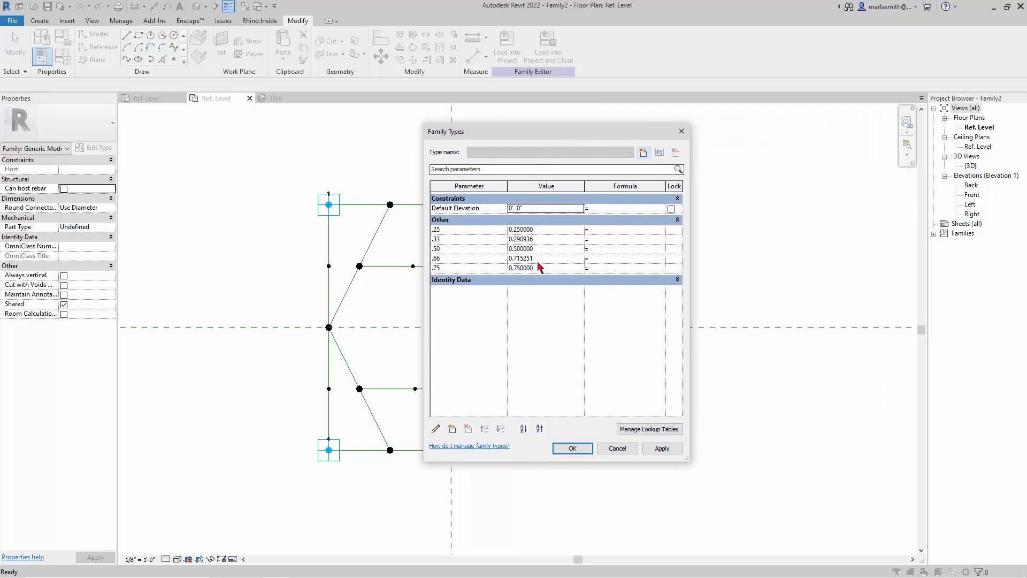
click(615, 260)
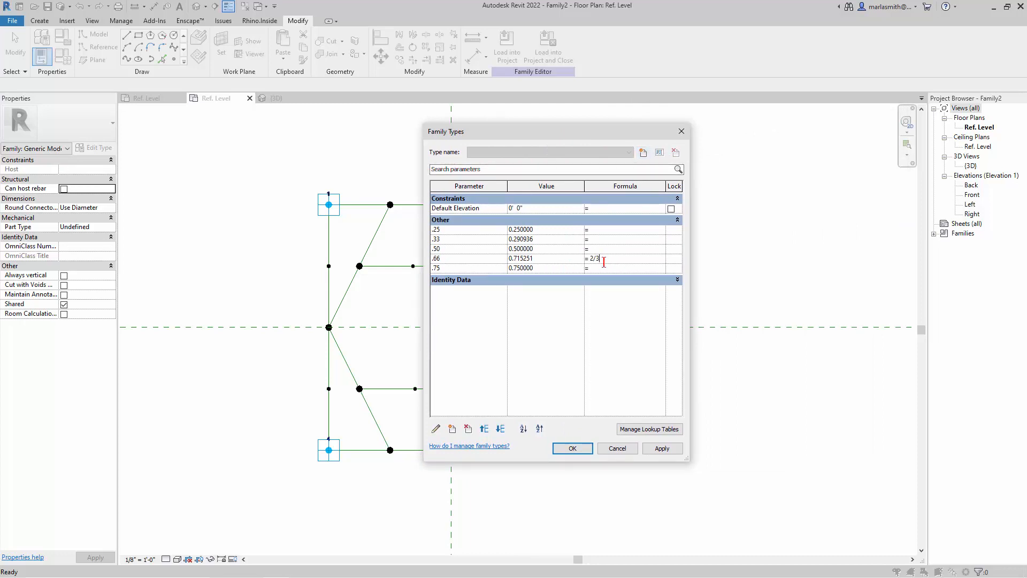
click(604, 267)
click(580, 447)
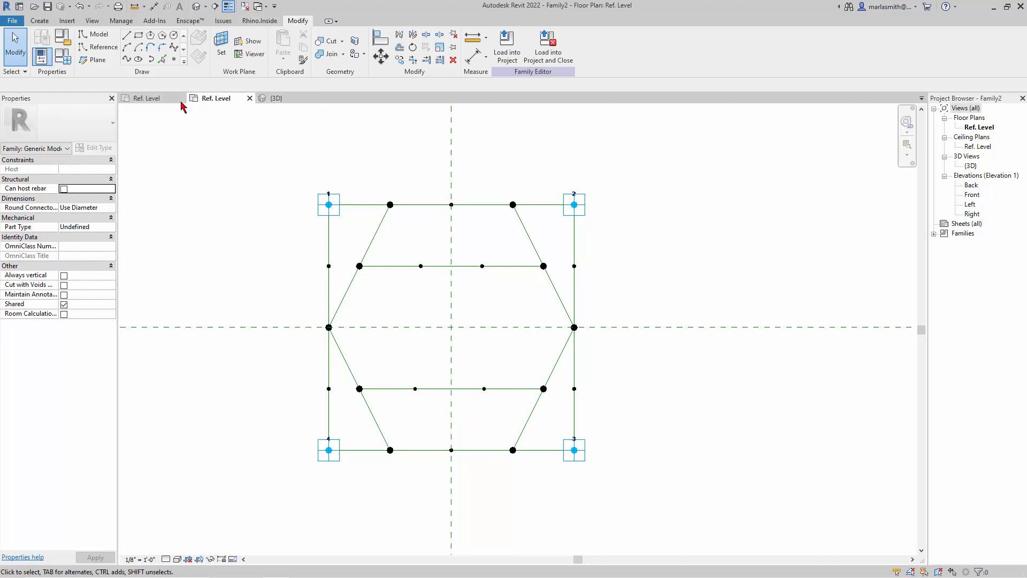
Close Canopy 01's Ref. Level plan and examine the points along the hexagon's middle line in its 3D view.
click(182, 99)
click(203, 99)
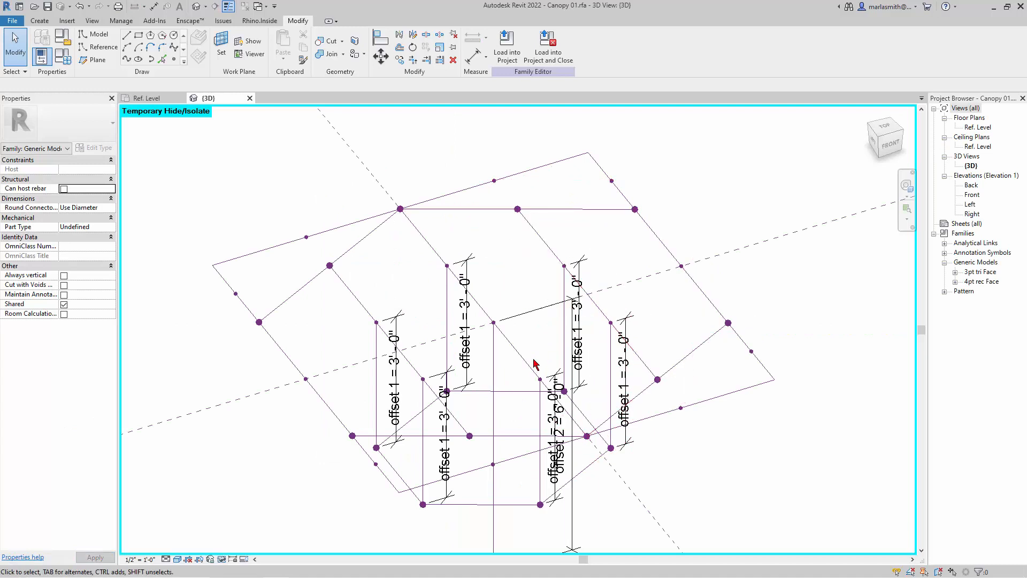
shift+middle_drag(536, 364, 412, 295)
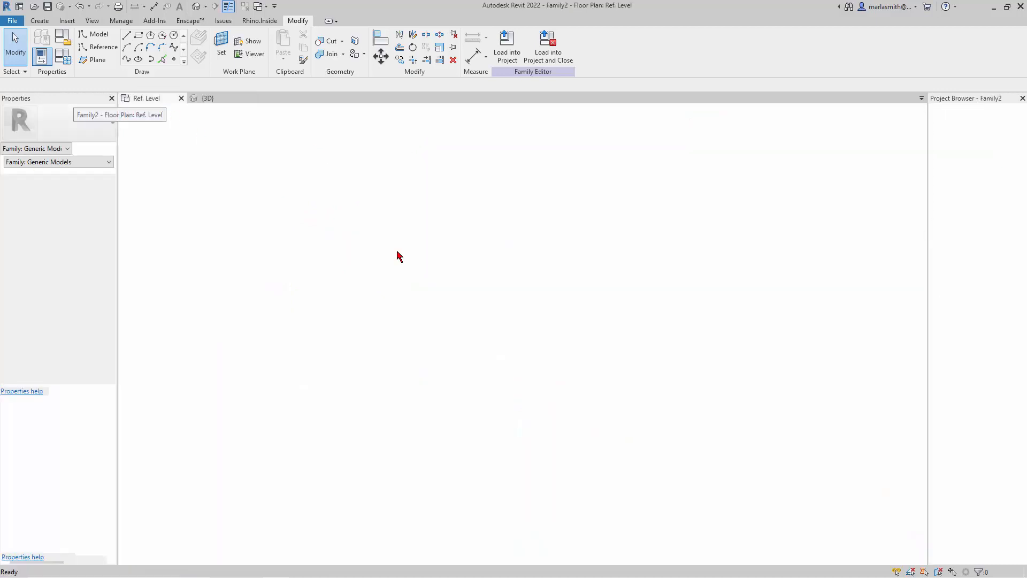
Draw a horizontal reference line through the middle of Family2's hexagon, joining its left and right corner points.
click(99, 48)
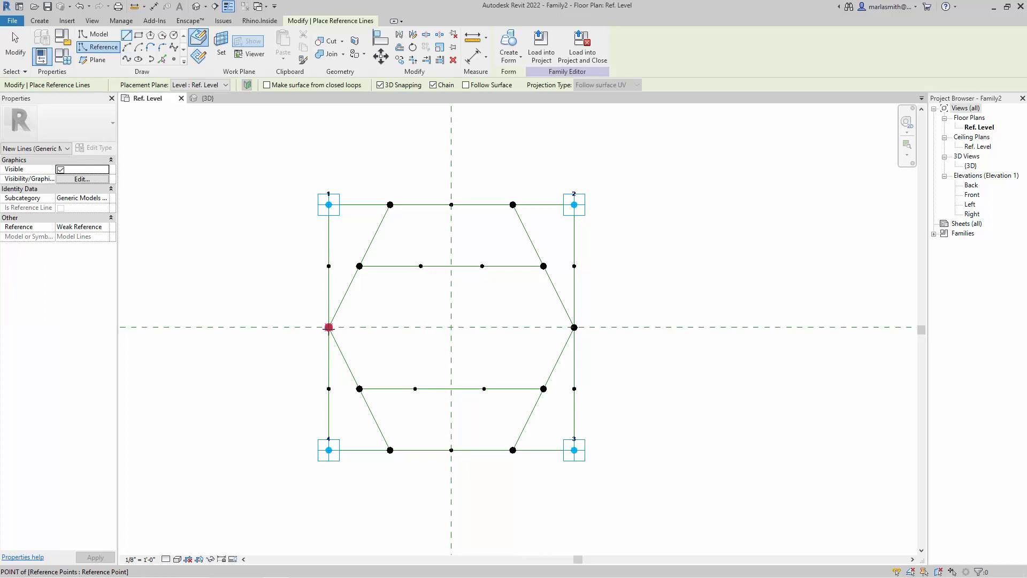
click(329, 327)
click(574, 327)
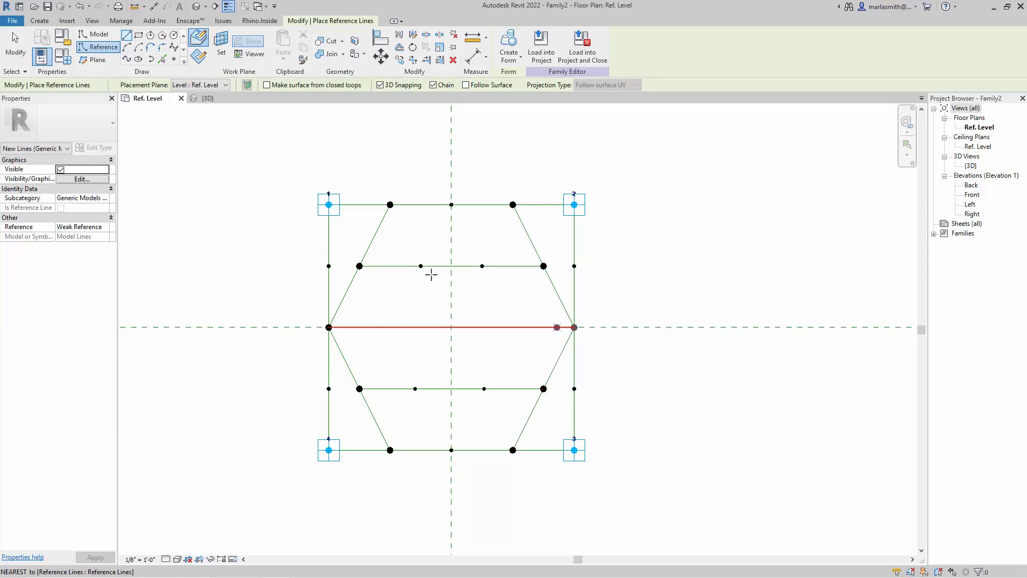
key(Escape)
key(Escape)
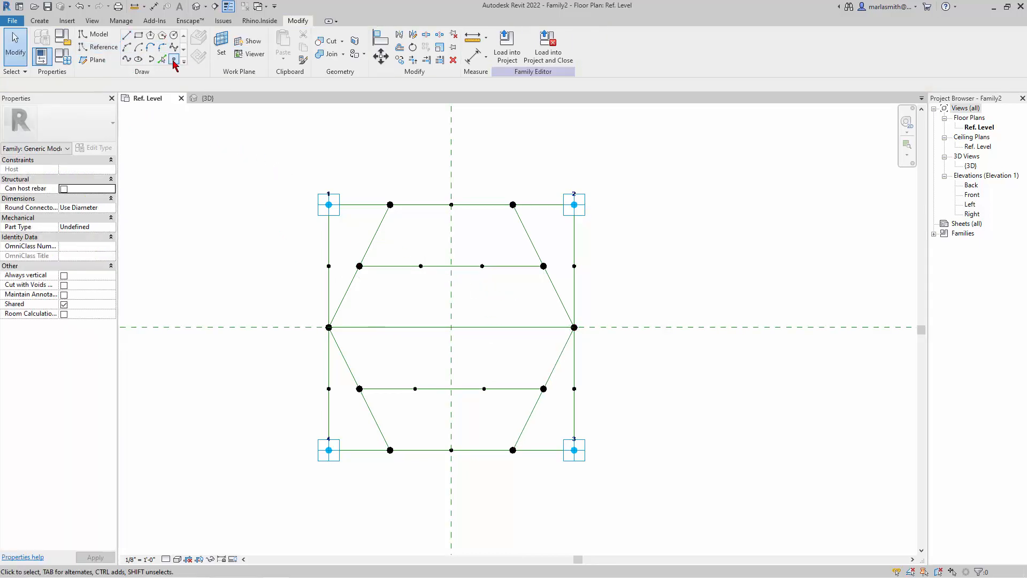
Place three reference points along the middle reference line, one at its midpoint and one on either side.
click(174, 60)
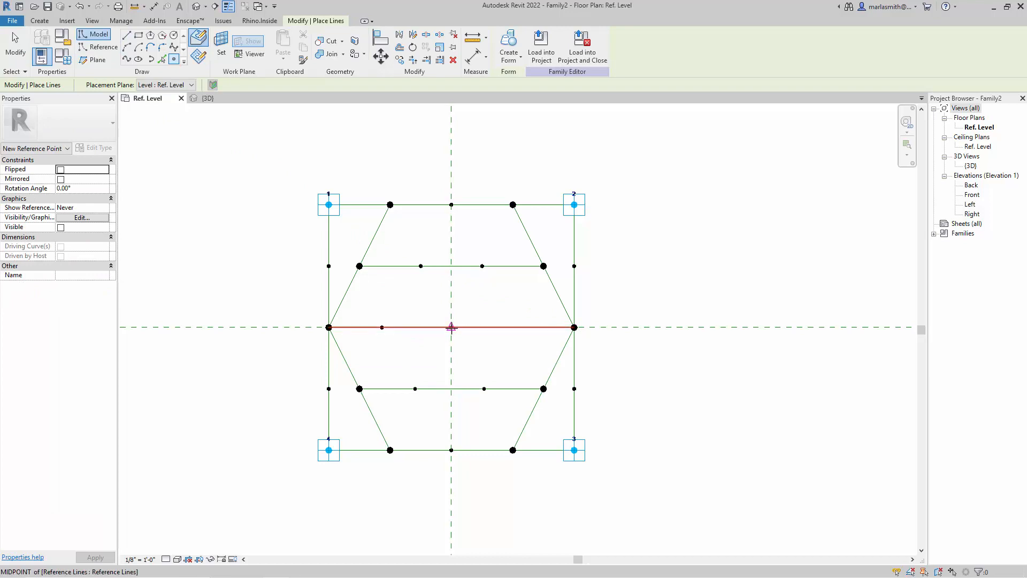
click(451, 327)
click(517, 327)
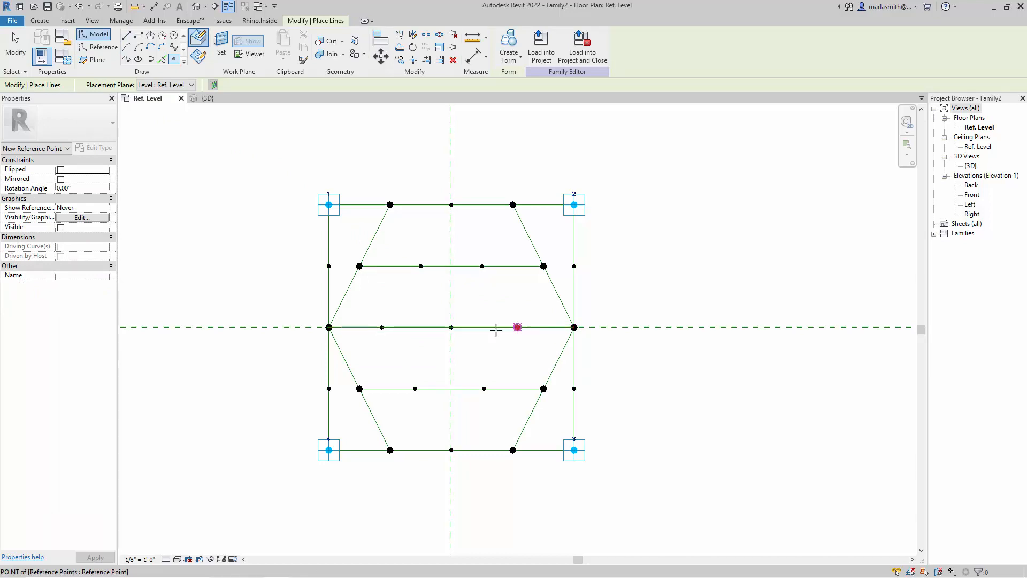
key(Escape)
key(Escape)
Associate the normalized curve parameters of the middle line's left and right points with .25 and .75 respectively.
drag(368, 317, 422, 368)
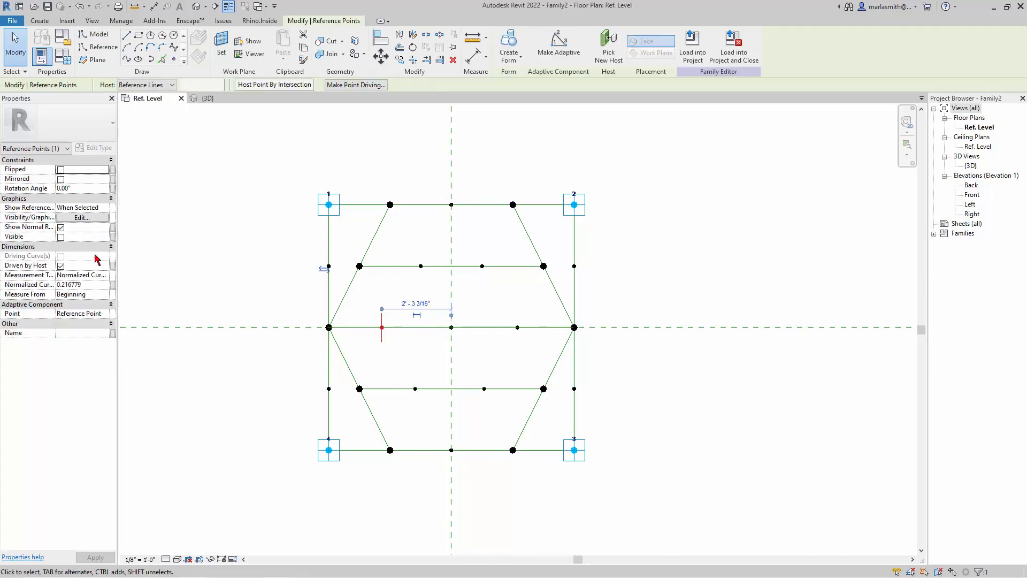
click(113, 285)
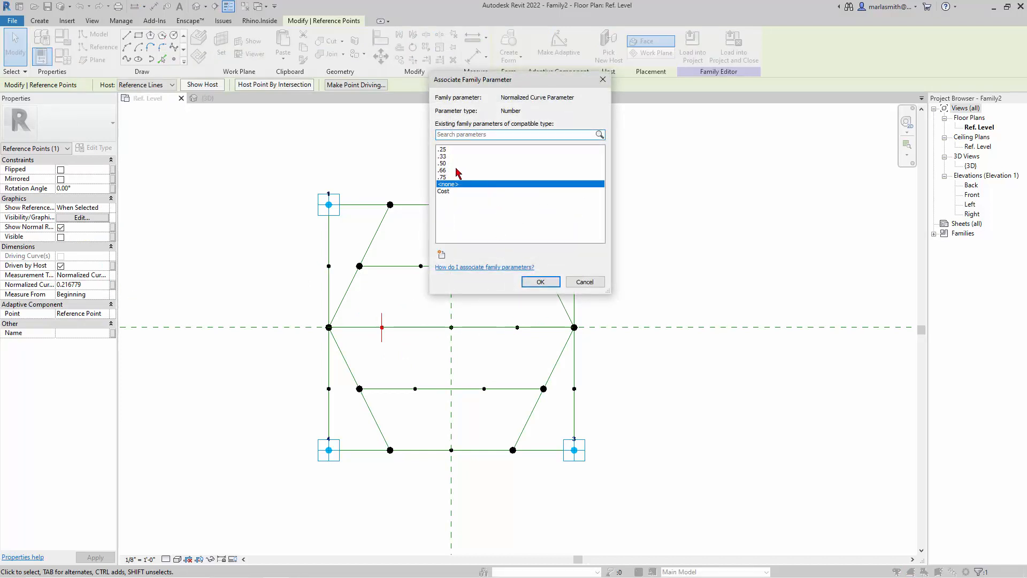
click(443, 151)
click(540, 282)
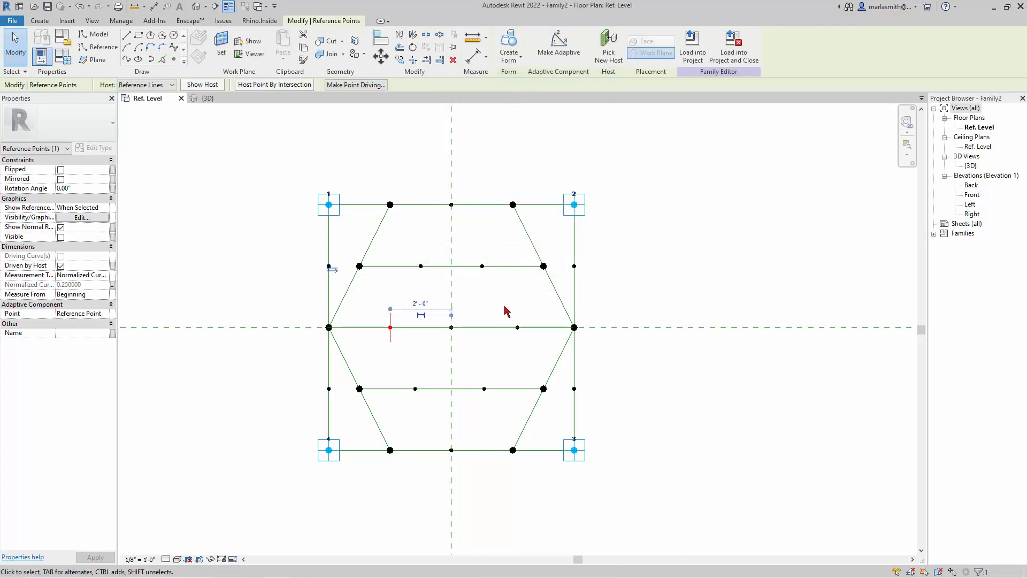
drag(505, 301, 539, 345)
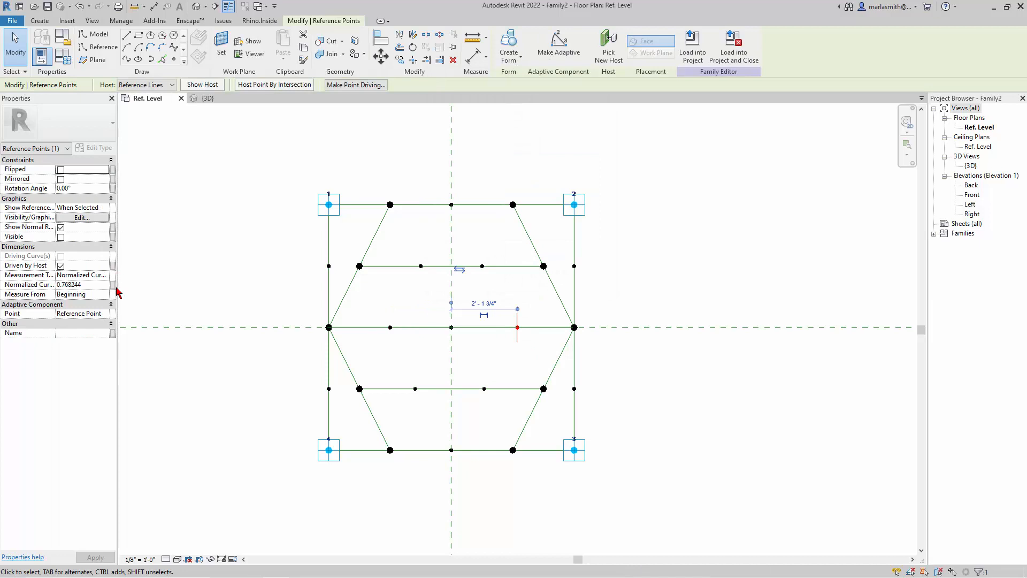
click(113, 285)
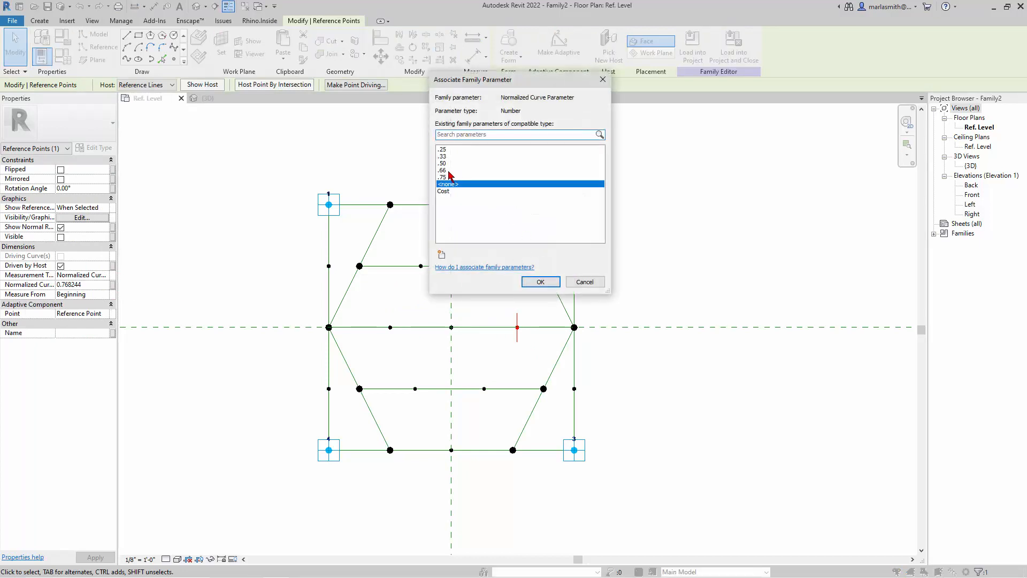
click(449, 177)
click(540, 282)
key(Escape)
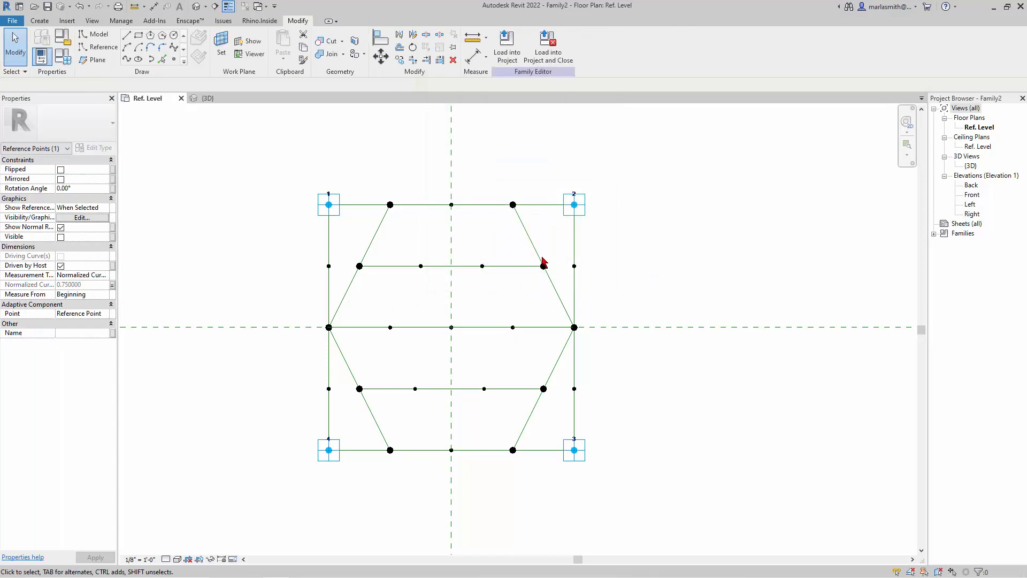
Open Family2's 3D view and examine the hexagonal layout of reference lines and points.
scroll(530, 271, down, 2)
middle_drag(530, 270, 548, 360)
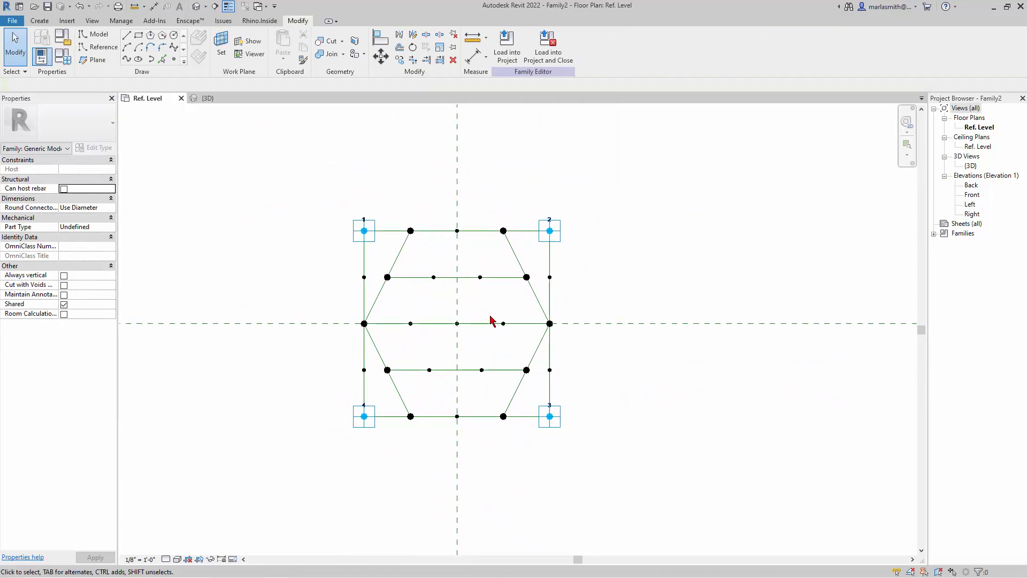
click(197, 7)
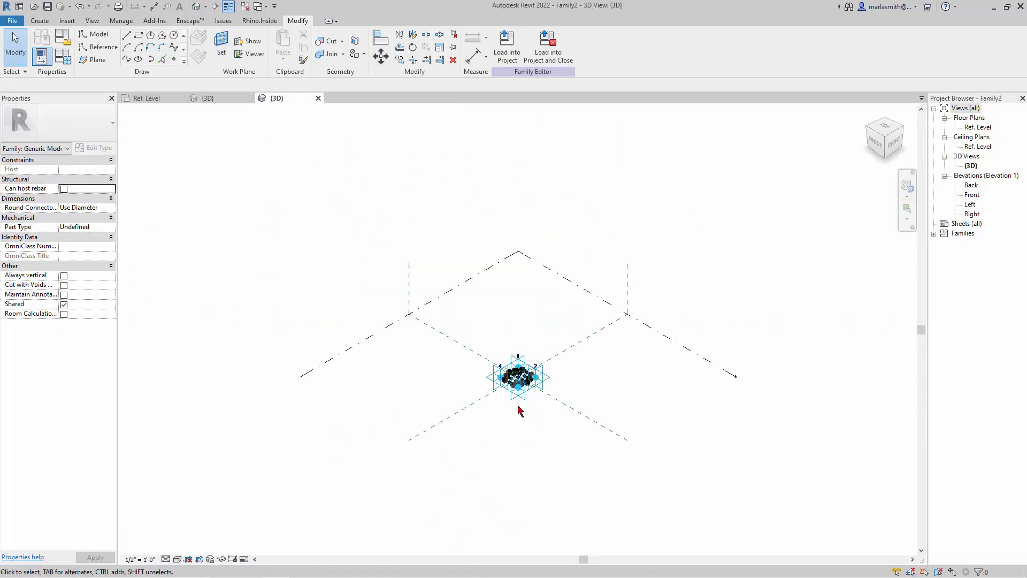
scroll(520, 411, up, 5)
shift+middle_drag(541, 400, 568, 349)
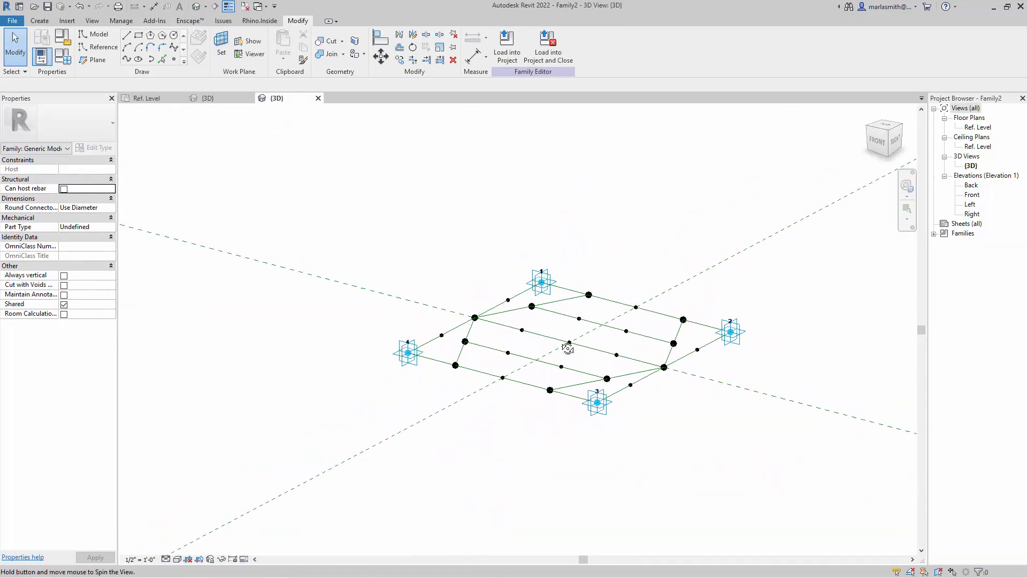